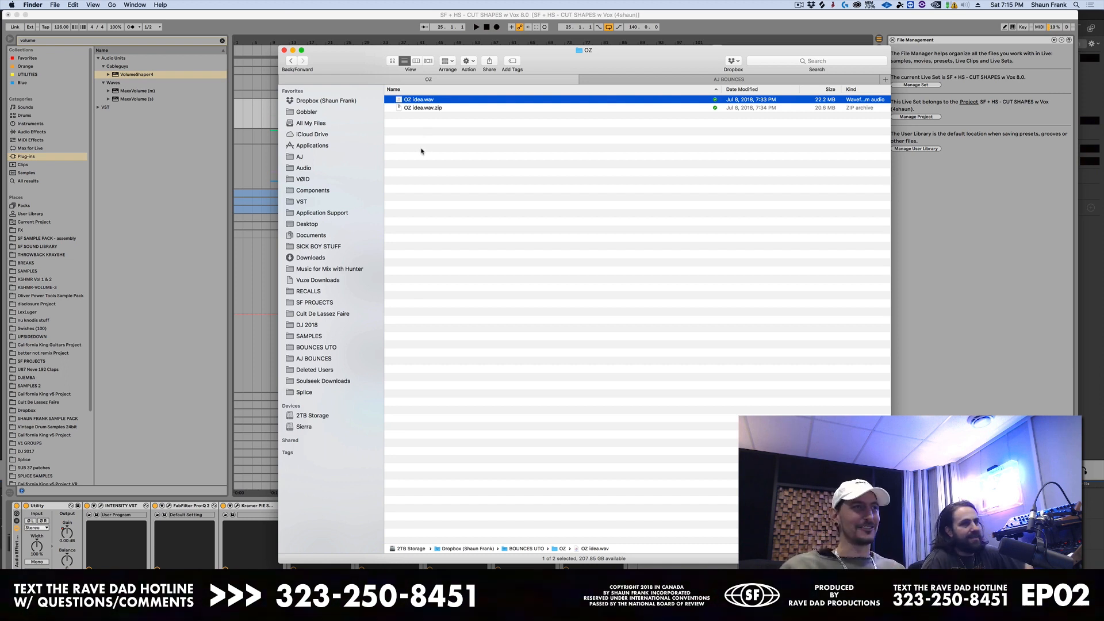
# - Preview the audio file OZ idea.wav, skip ahead within the track, and close the preview
pyautogui.press('space')
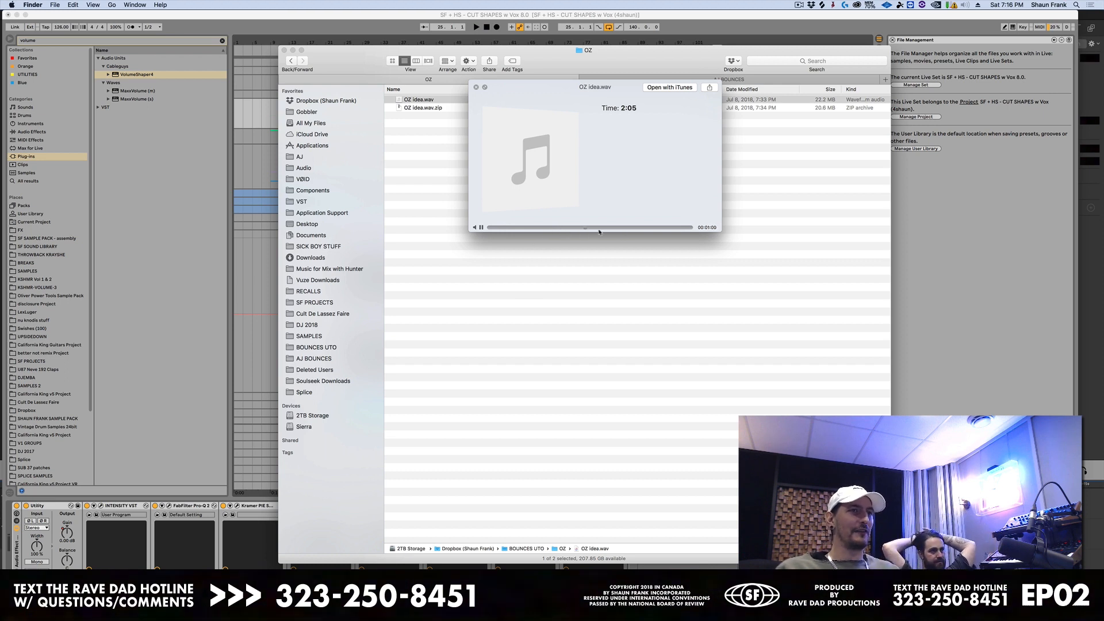
pyautogui.click(635, 229)
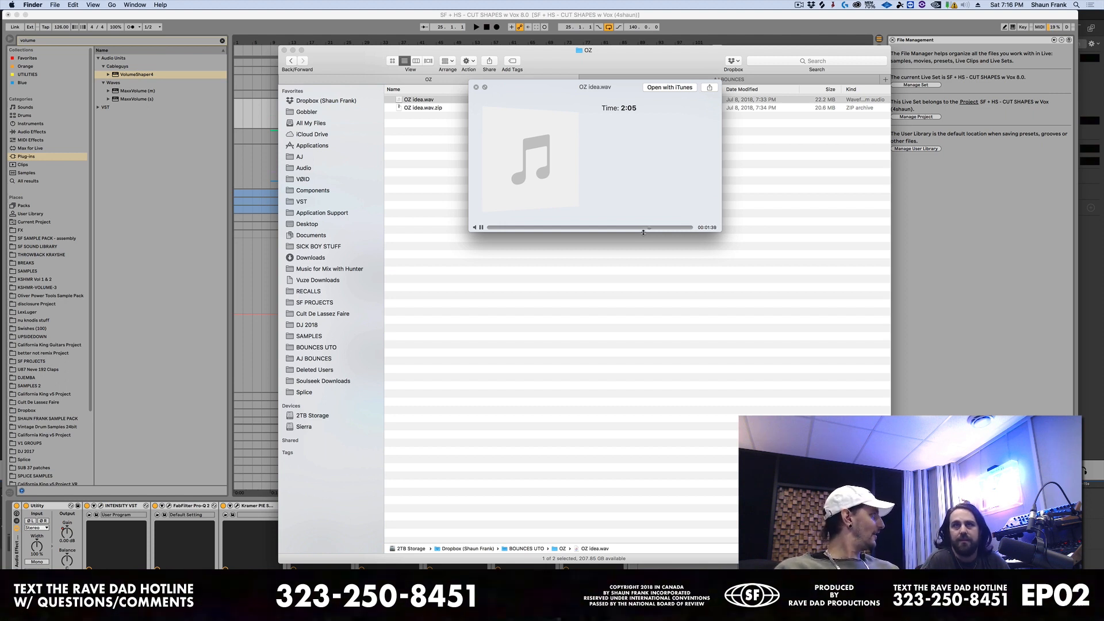
pyautogui.press('space')
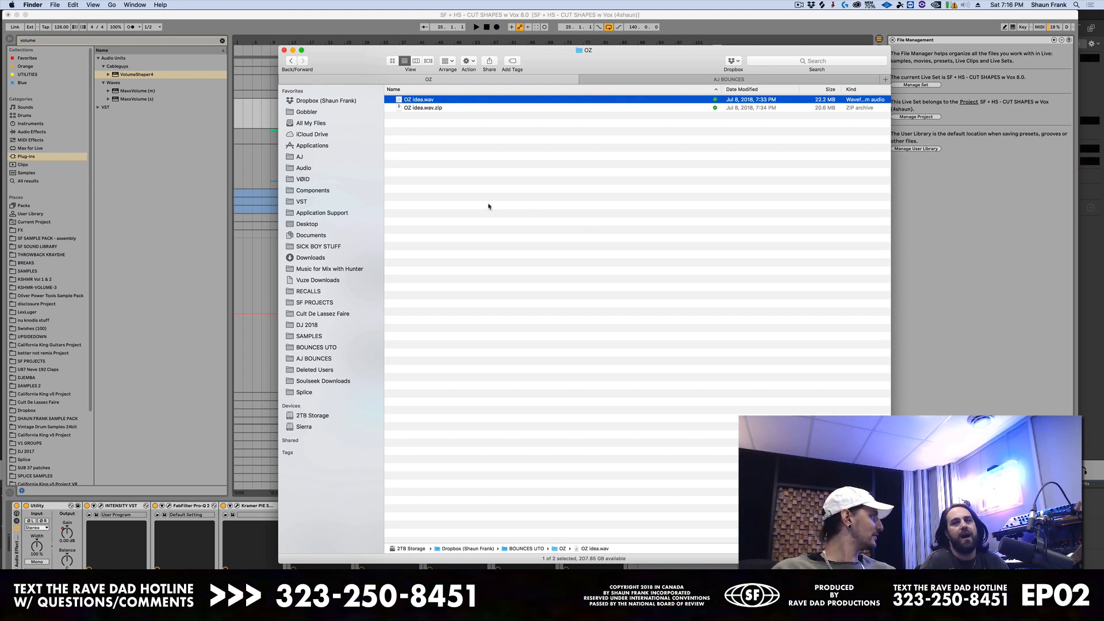
# - Switch to Ableton Live and solo the kick tracks alongside the drums
pyautogui.click(271, 26)
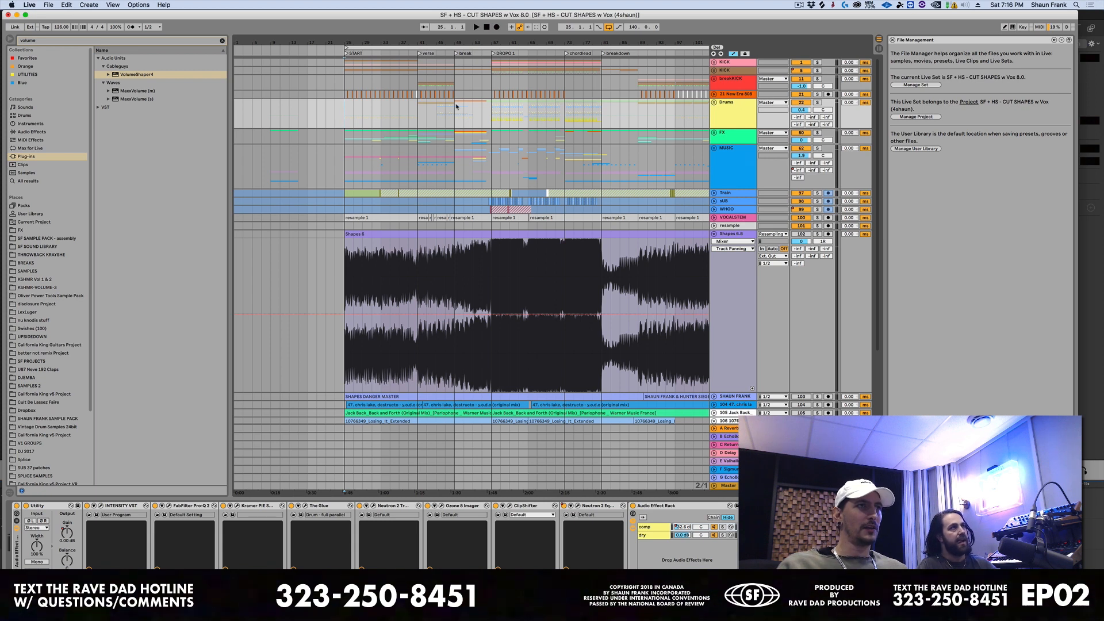
pyautogui.click(817, 62)
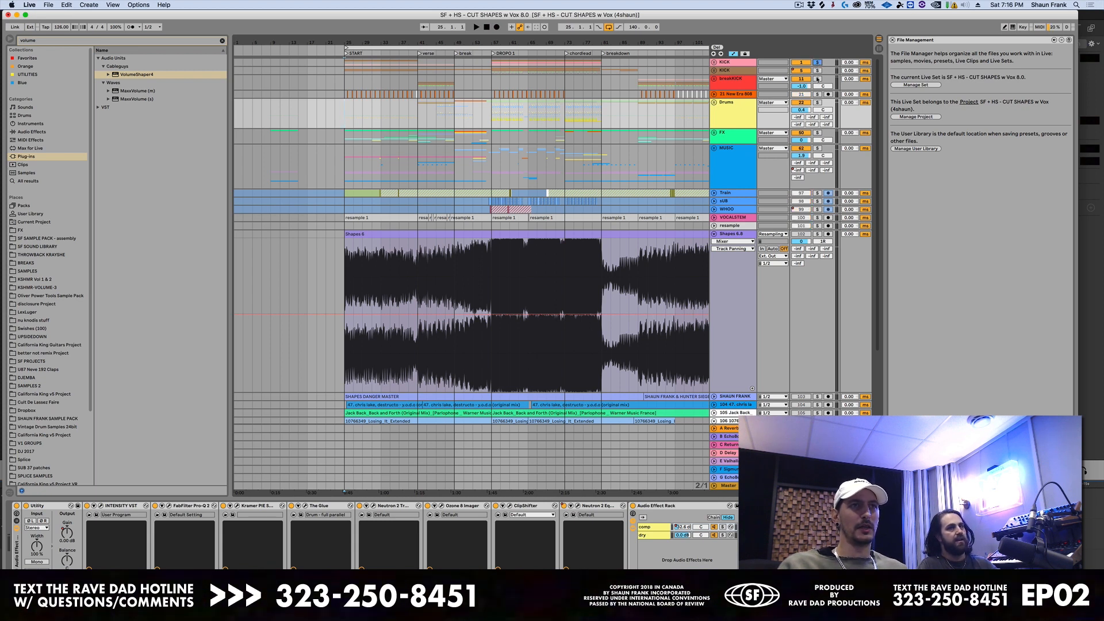
pyautogui.click(816, 71)
pyautogui.click(817, 62)
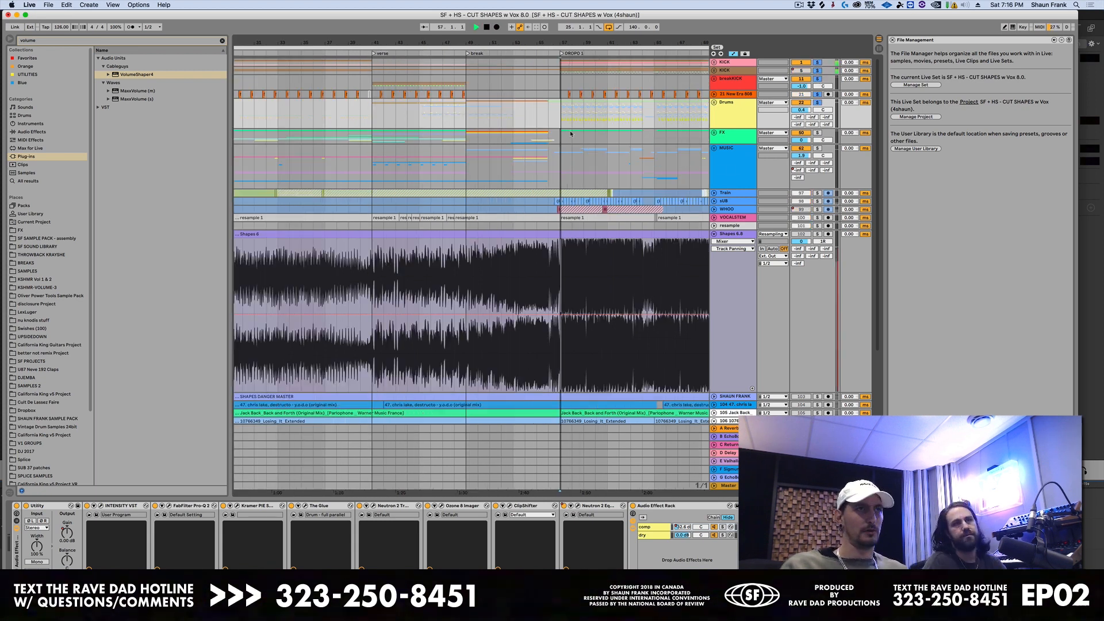
# - Play the soloed tracks from the DROPO 1 marker and show the Drums group's effect chain
pyautogui.press('space')
pyautogui.press('+')
pyautogui.press('+')
pyautogui.press('+')
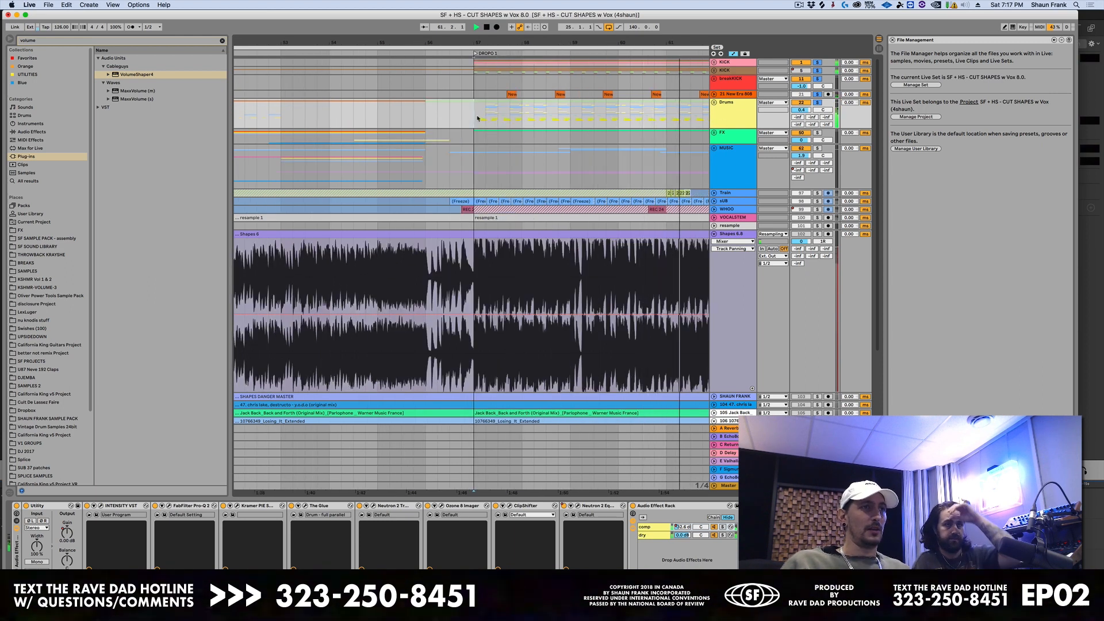
pyautogui.click(741, 114)
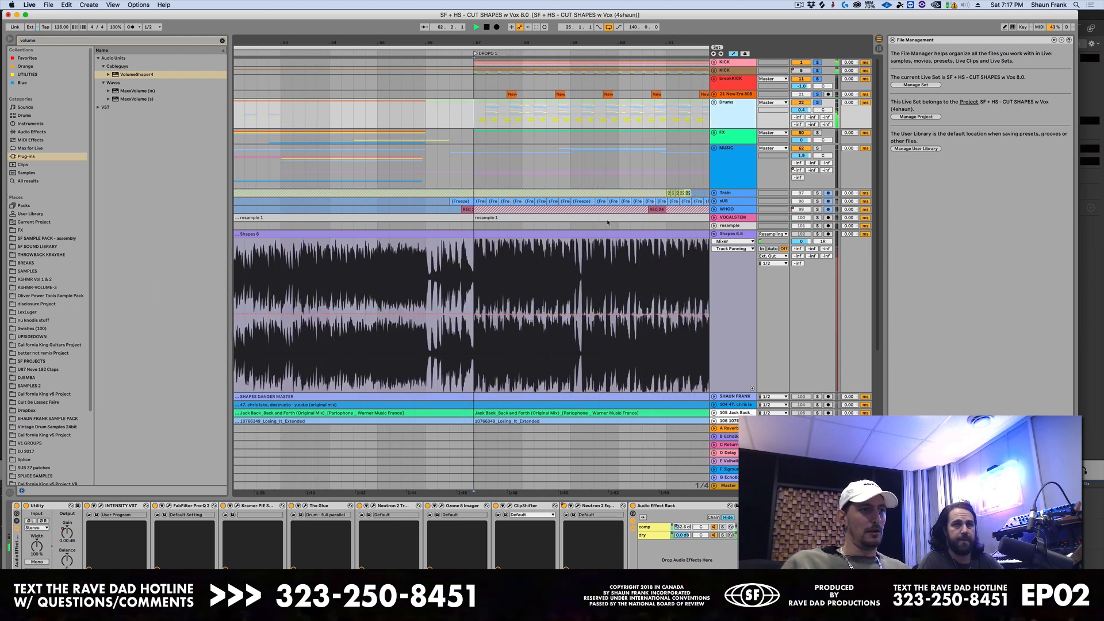
pyautogui.click(327, 528)
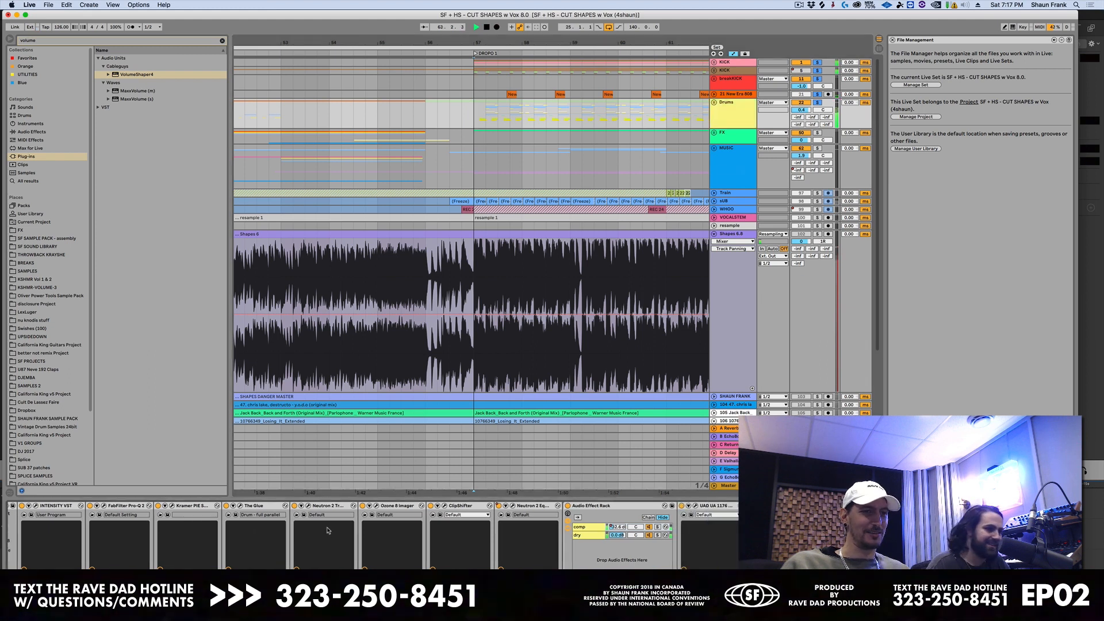
pyautogui.press('space')
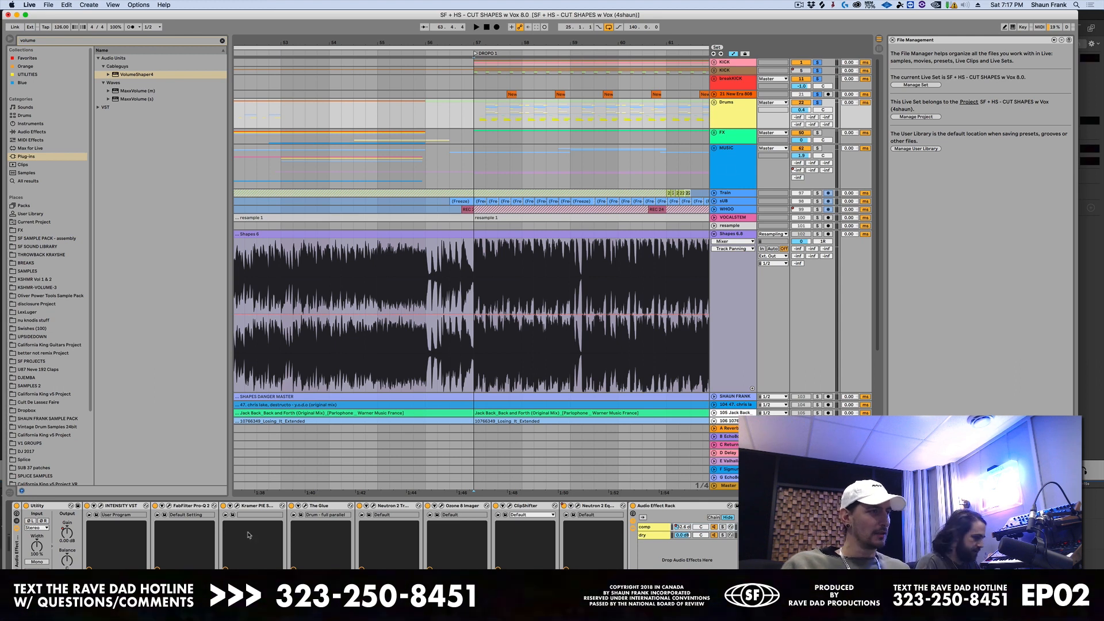
# - Audition the INTENSITY plug-in on the Drums group by toggling its bypass during playback, and close its window
pyautogui.click(101, 507)
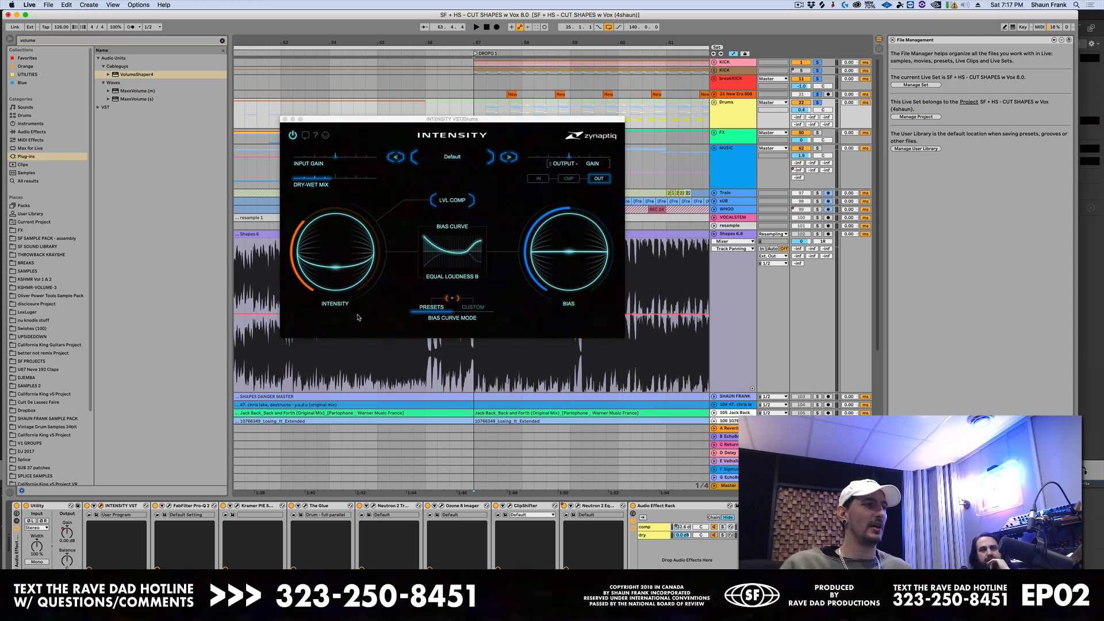
pyautogui.press('space')
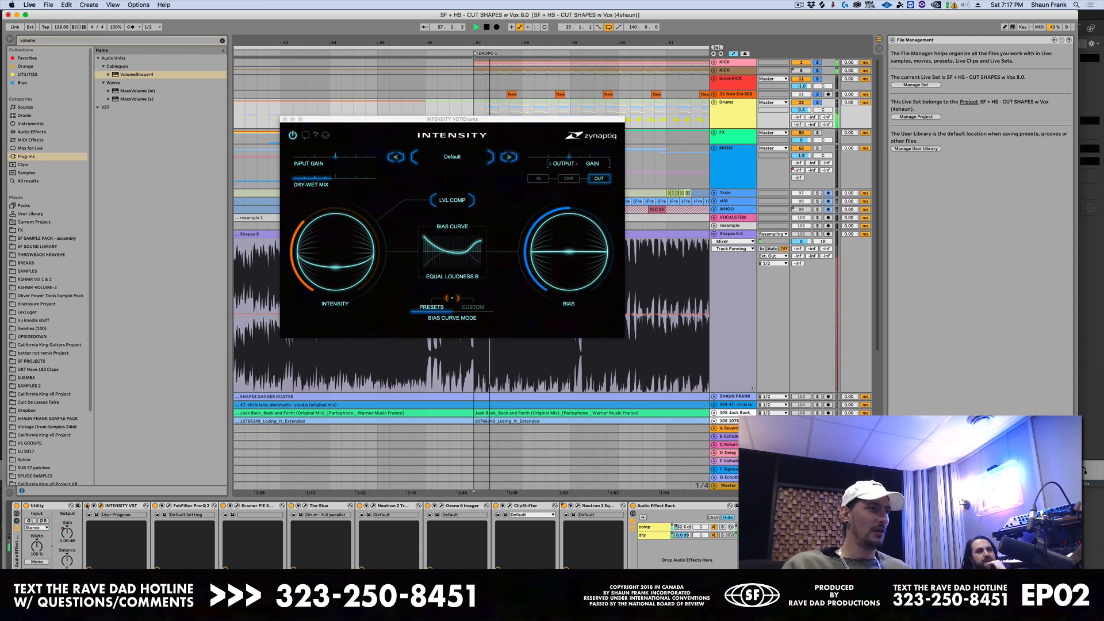
pyautogui.click(87, 506)
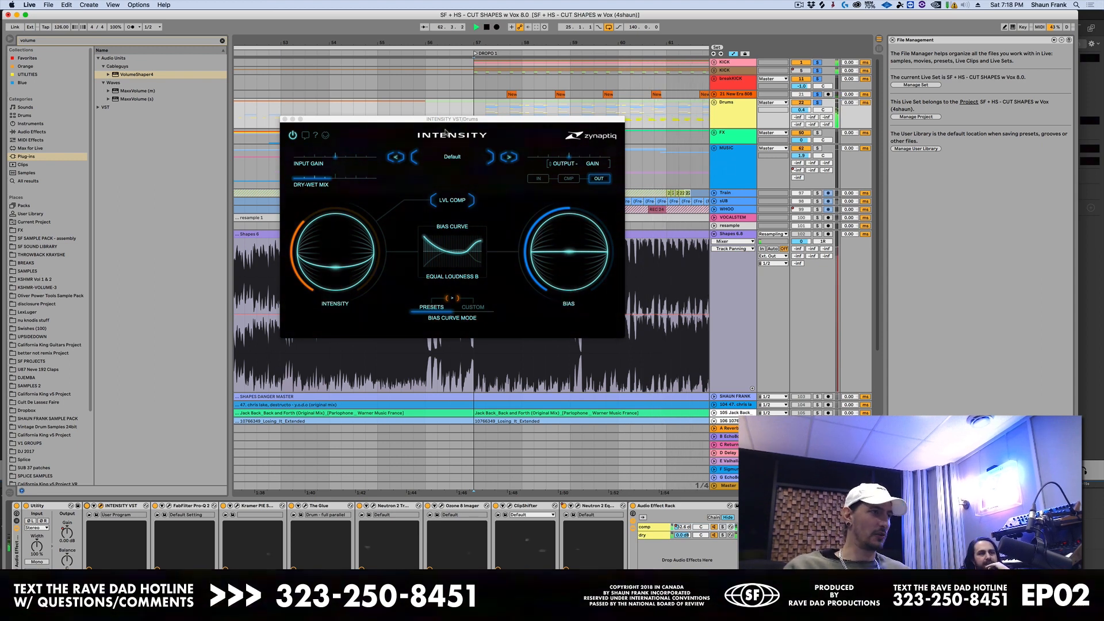
pyautogui.press('space')
pyautogui.hscroll(3, 278, 527)
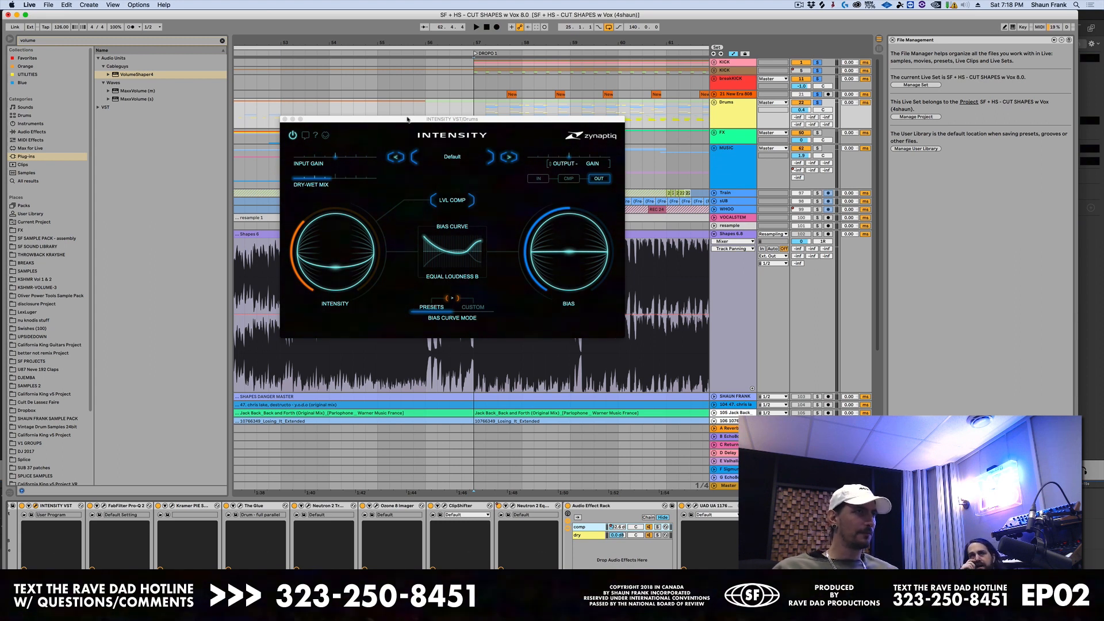
pyautogui.click(284, 120)
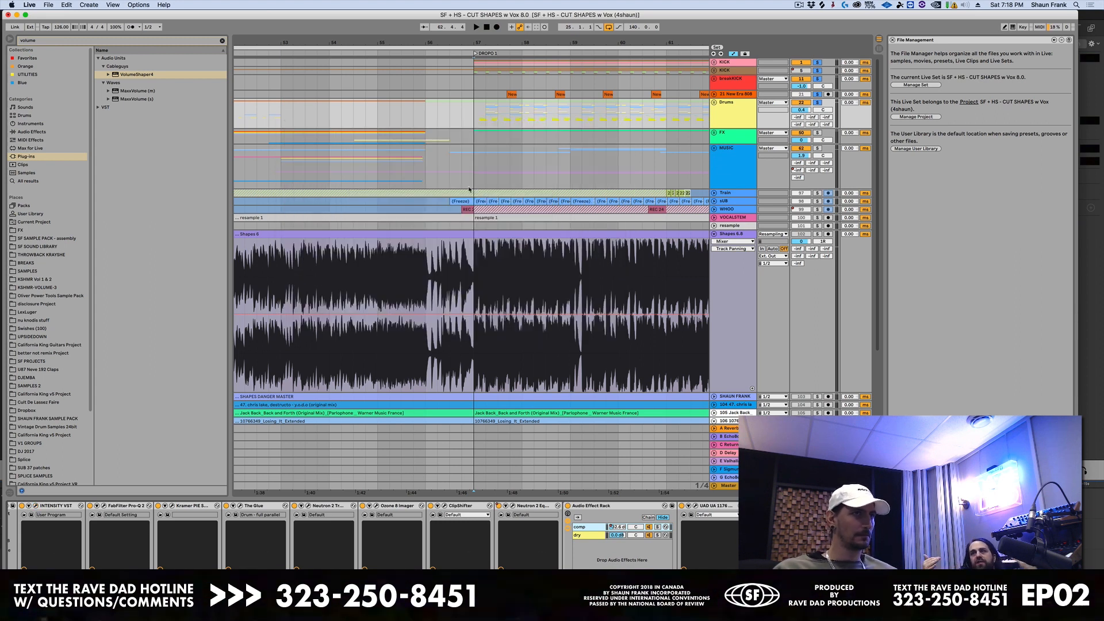
# - Examine the comp and dry chains of the Audio Effect Rack on the Drums group
pyautogui.click(480, 120)
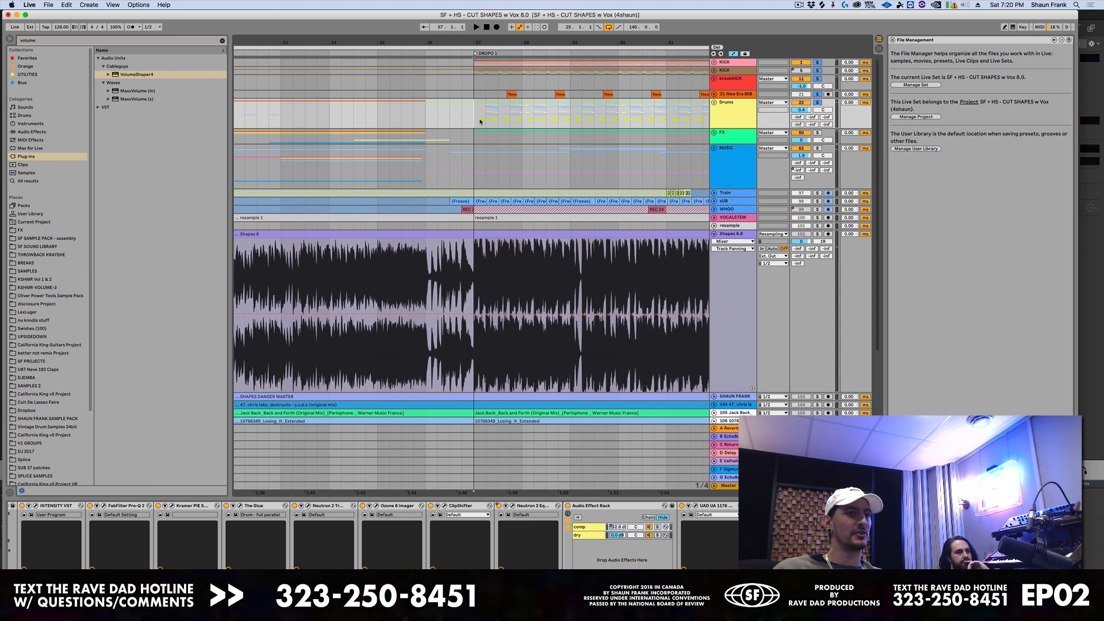
pyautogui.click(477, 346)
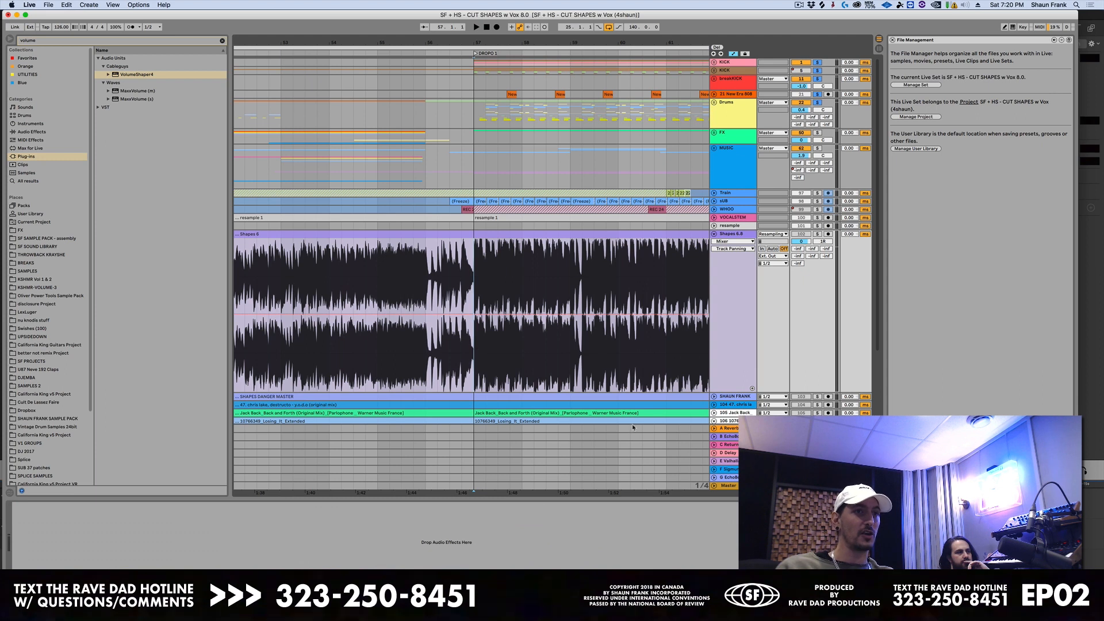
pyautogui.click(739, 122)
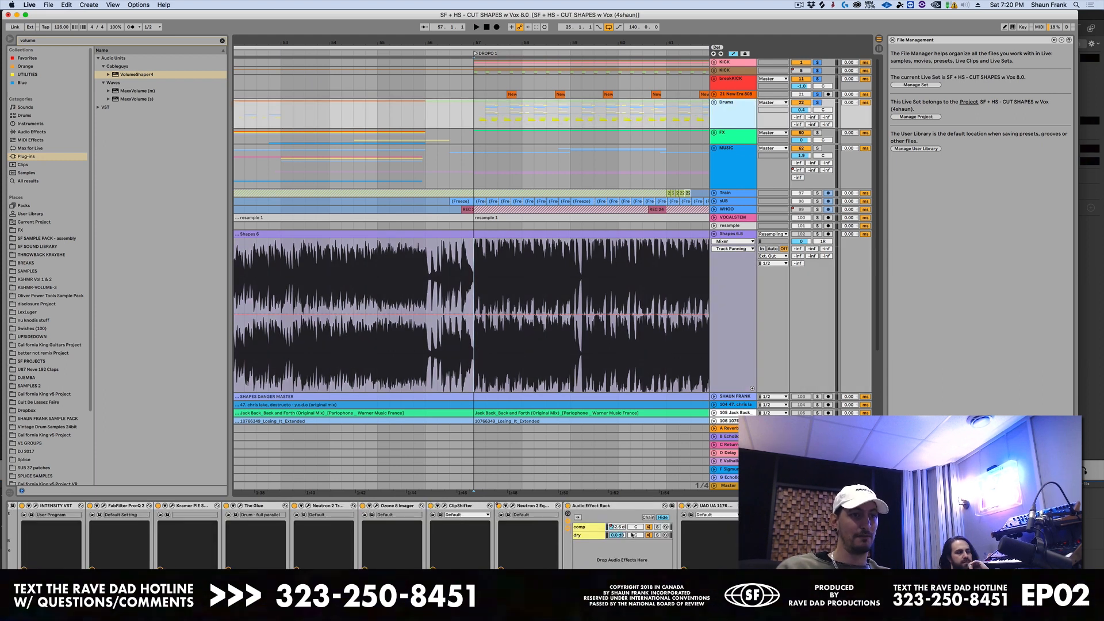
pyautogui.click(582, 534)
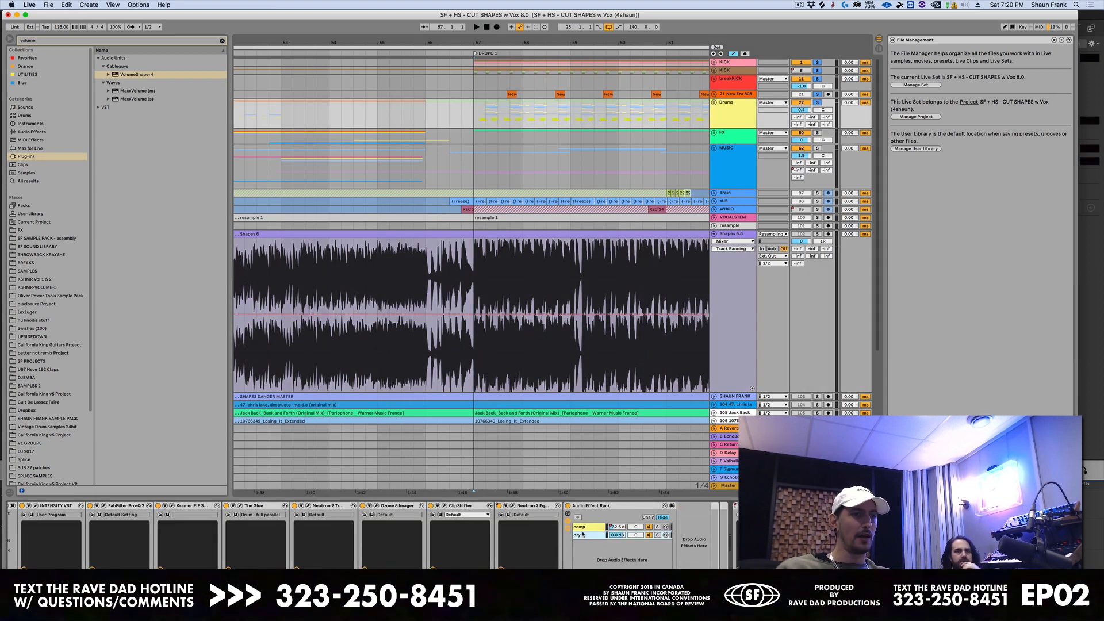
pyautogui.click(579, 506)
pyautogui.click(584, 527)
pyautogui.click(585, 536)
pyautogui.click(585, 528)
pyautogui.click(586, 535)
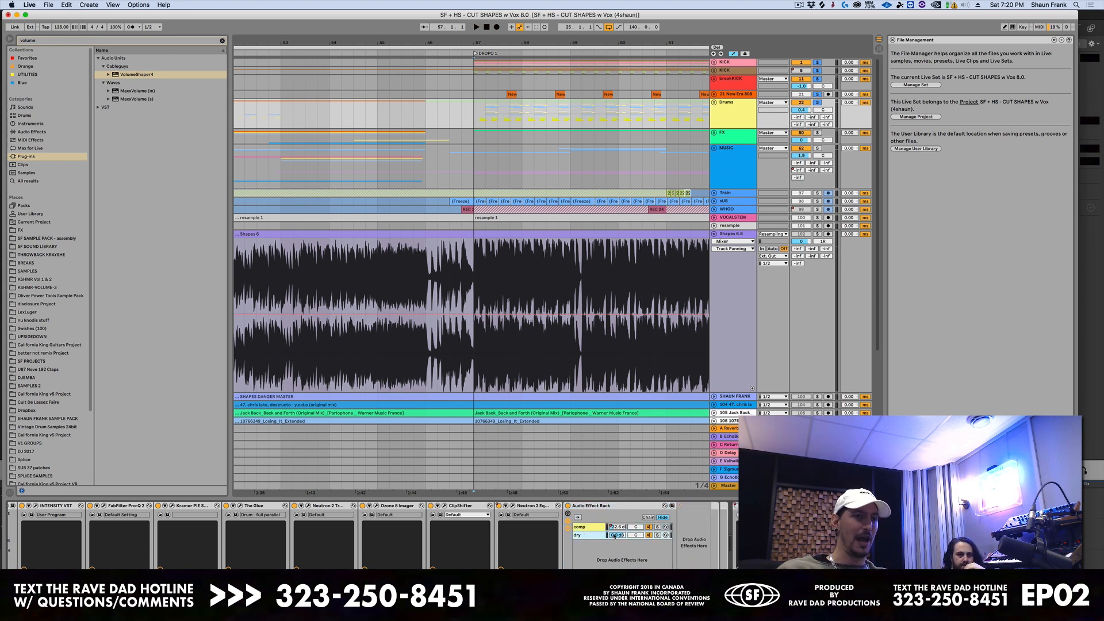
pyautogui.click(590, 529)
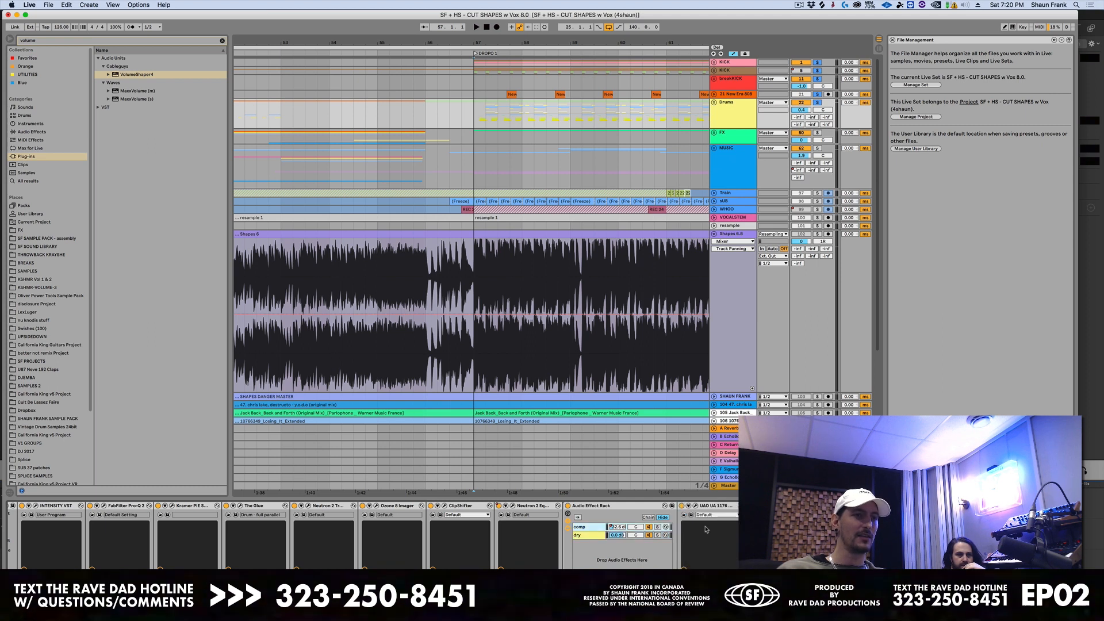
# - Open the UAD UA 1176 compressor on the comp chain and listen to the drop from the DROPO 1 marker
pyautogui.click(695, 506)
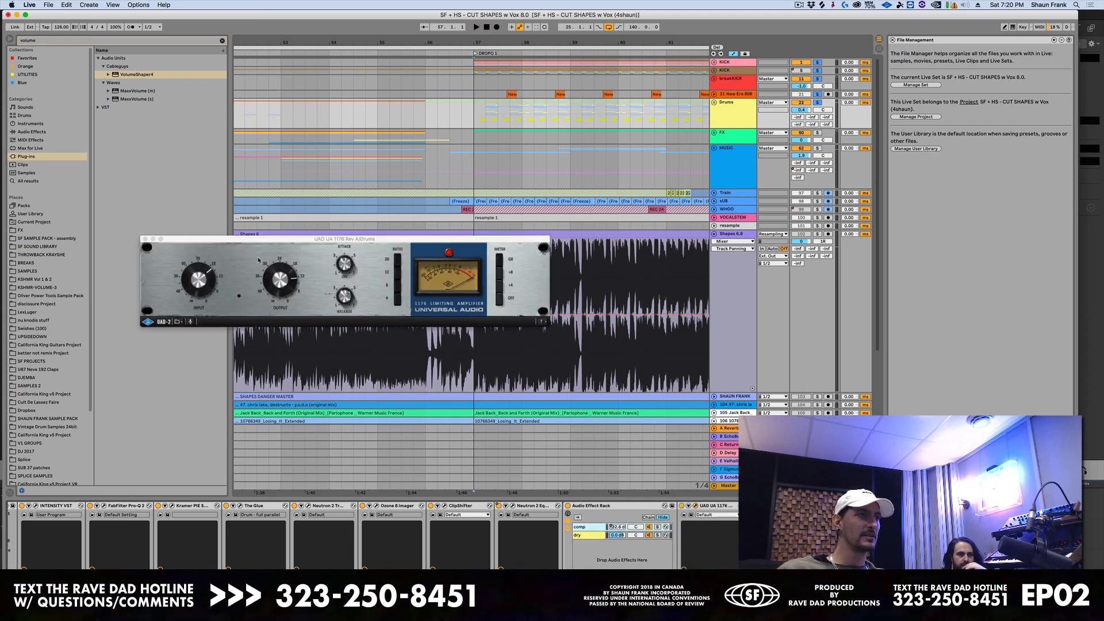
pyautogui.moveTo(435, 239); pyautogui.dragTo(400, 274)
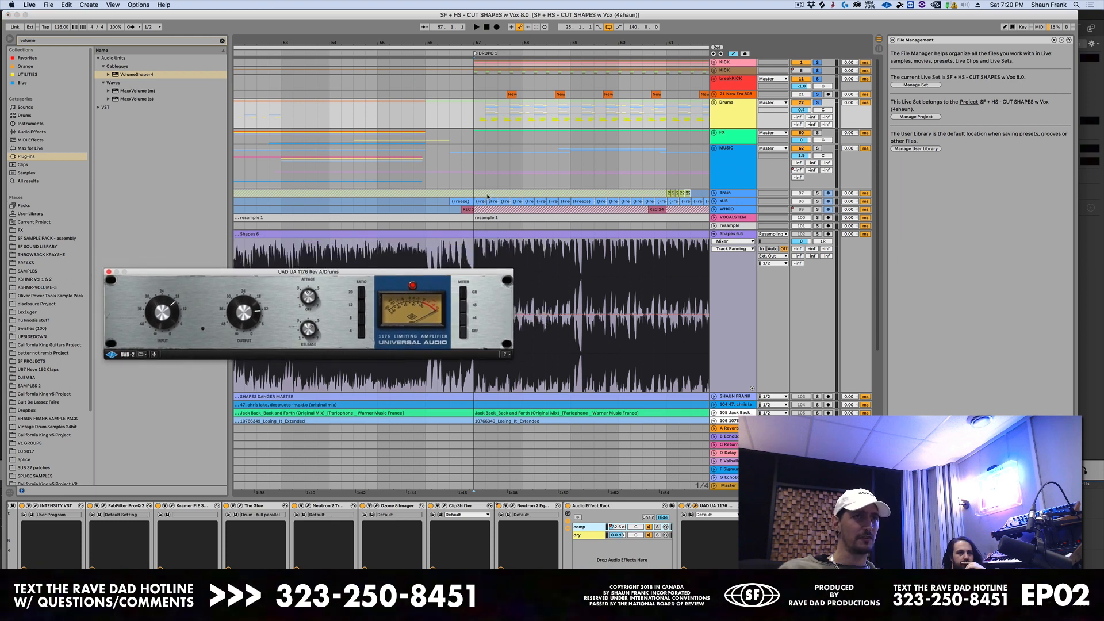
pyautogui.click(478, 119)
pyautogui.press('space')
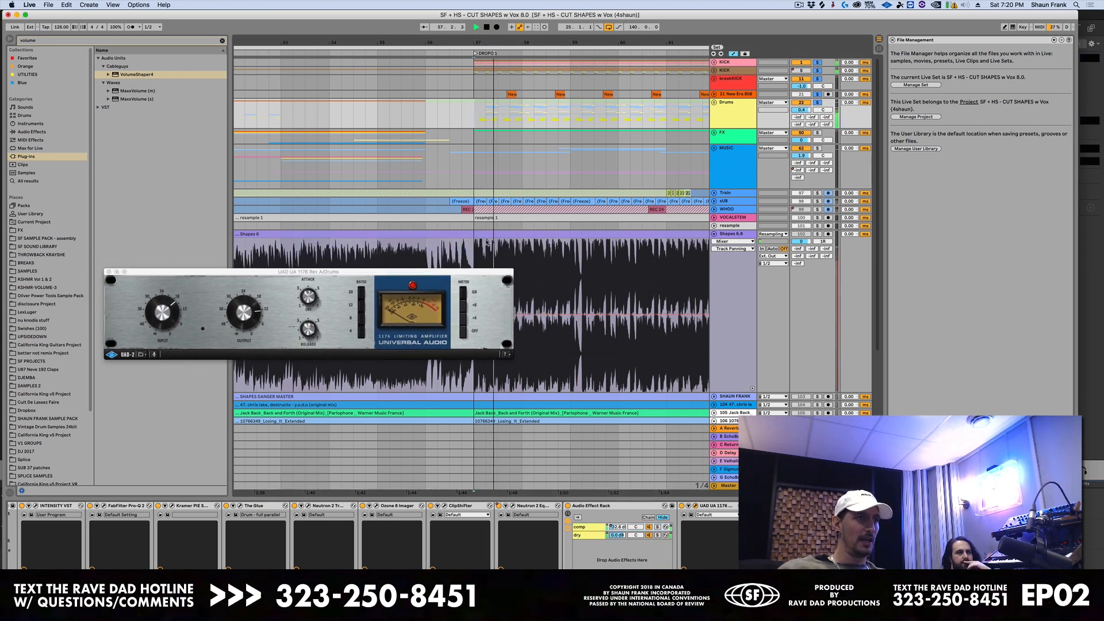
pyautogui.press('space')
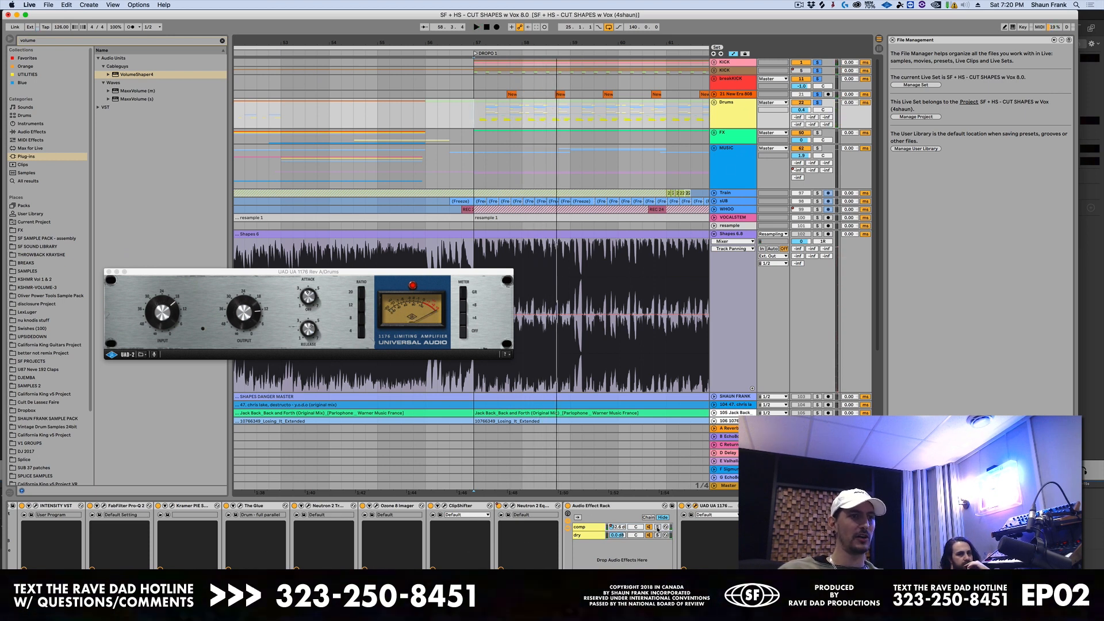
# - Solo the rack's comp chain and take both KICK tracks and the breakKICK track out of solo during playback
pyautogui.click(657, 526)
pyautogui.press('space')
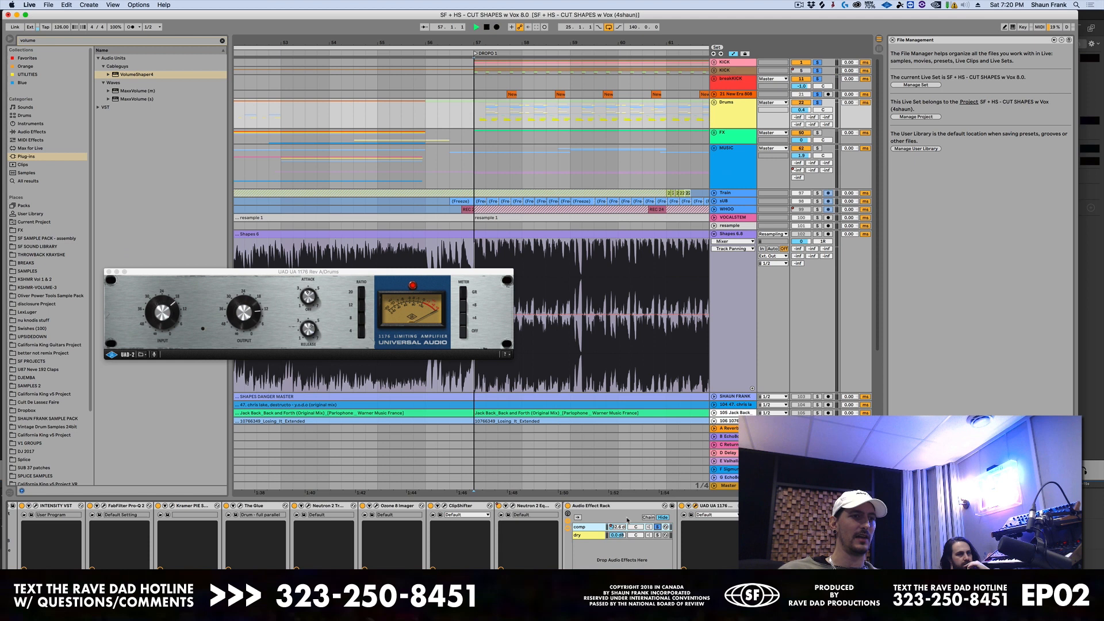
pyautogui.click(817, 62)
pyautogui.click(817, 71)
pyautogui.click(818, 79)
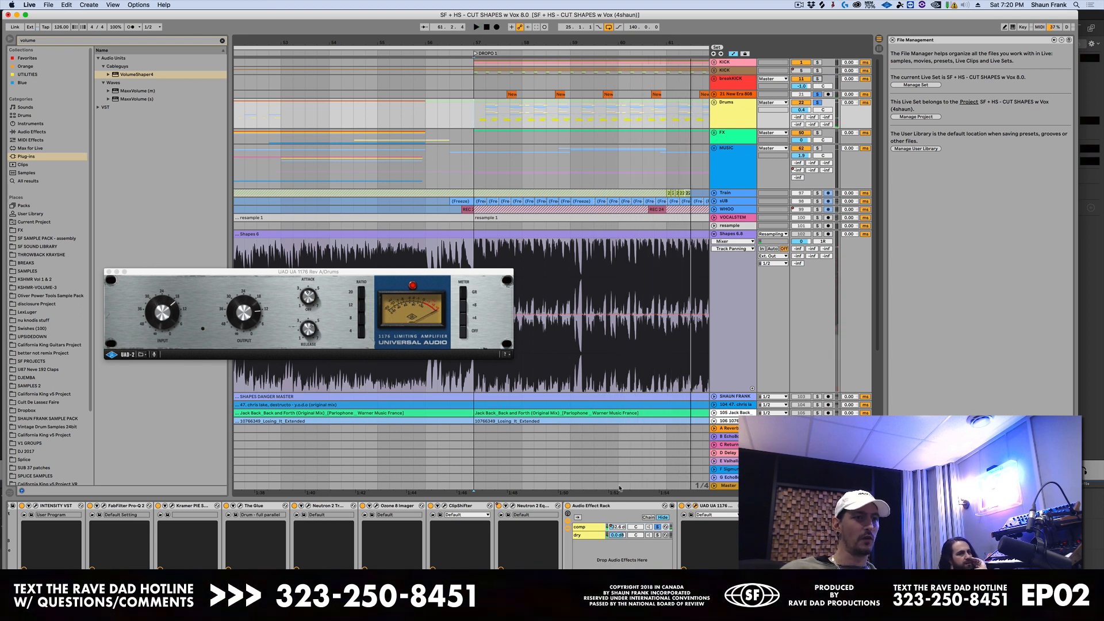
# - Try different volumes on the soloed comp chain during playback, and restore its automated level
pyautogui.press('space')
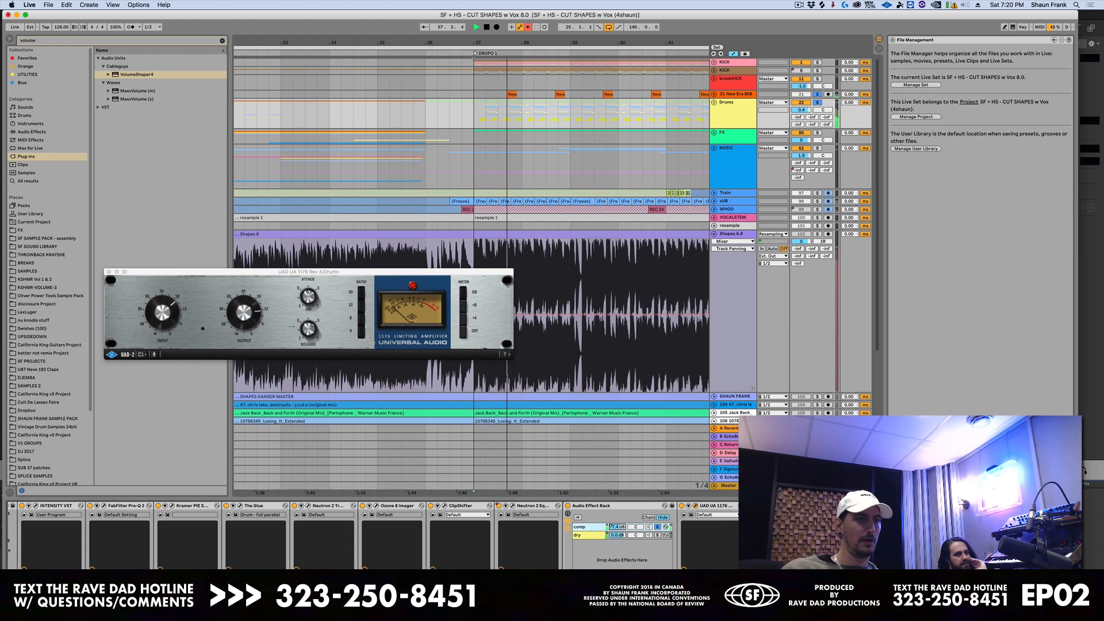
pyautogui.moveTo(617, 527); pyautogui.dragTo(617, 538)
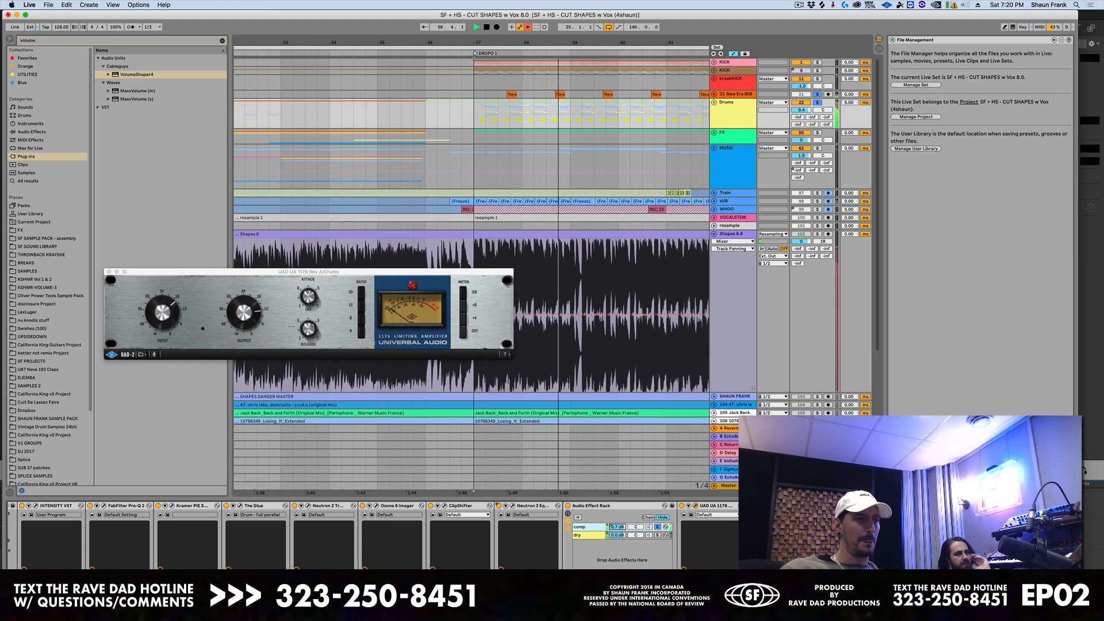
pyautogui.press('space')
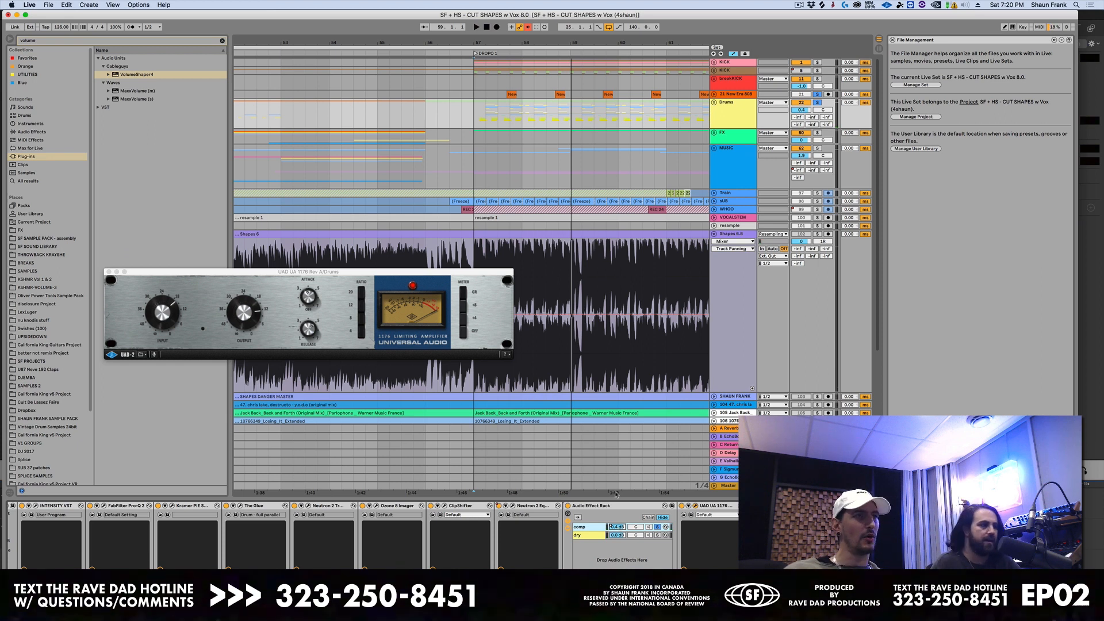
pyautogui.click(528, 27)
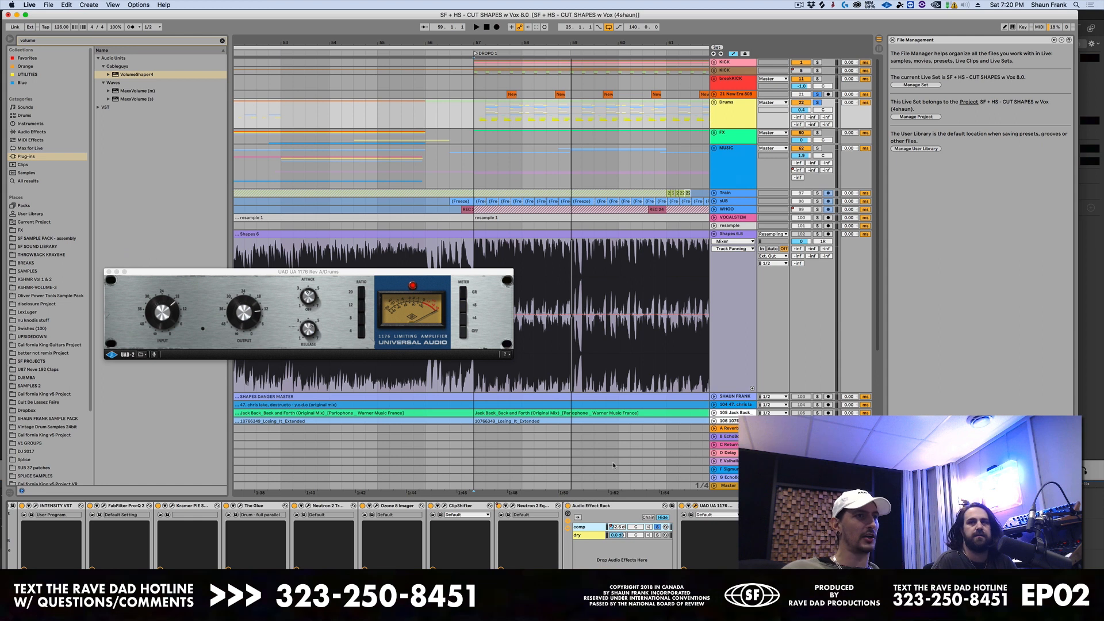
# - Unsolo the comp chain, pull its volume down to -inf dB, and blend it back in under the dry drums during playback
pyautogui.click(657, 526)
pyautogui.moveTo(622, 527); pyautogui.dragTo(625, 530)
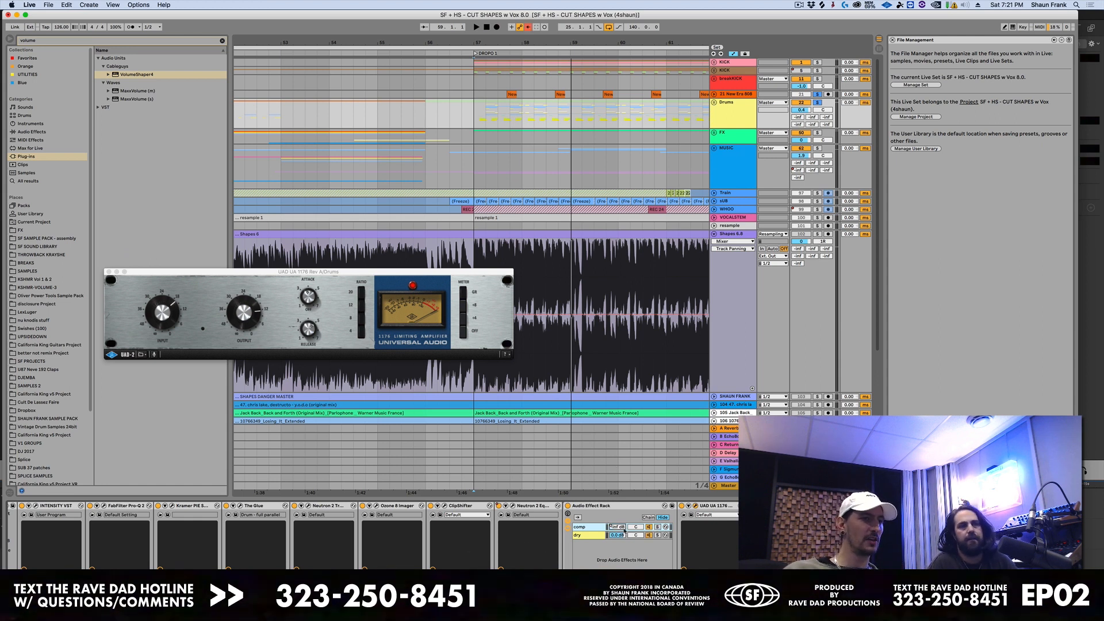
pyautogui.press('space')
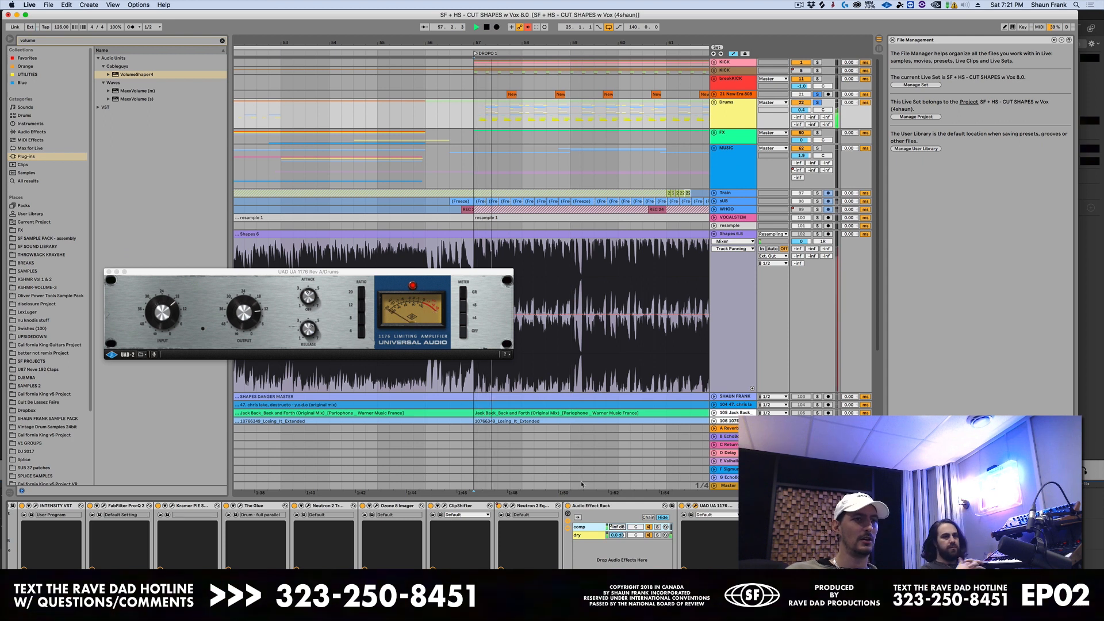
pyautogui.moveTo(620, 528); pyautogui.dragTo(620, 501)
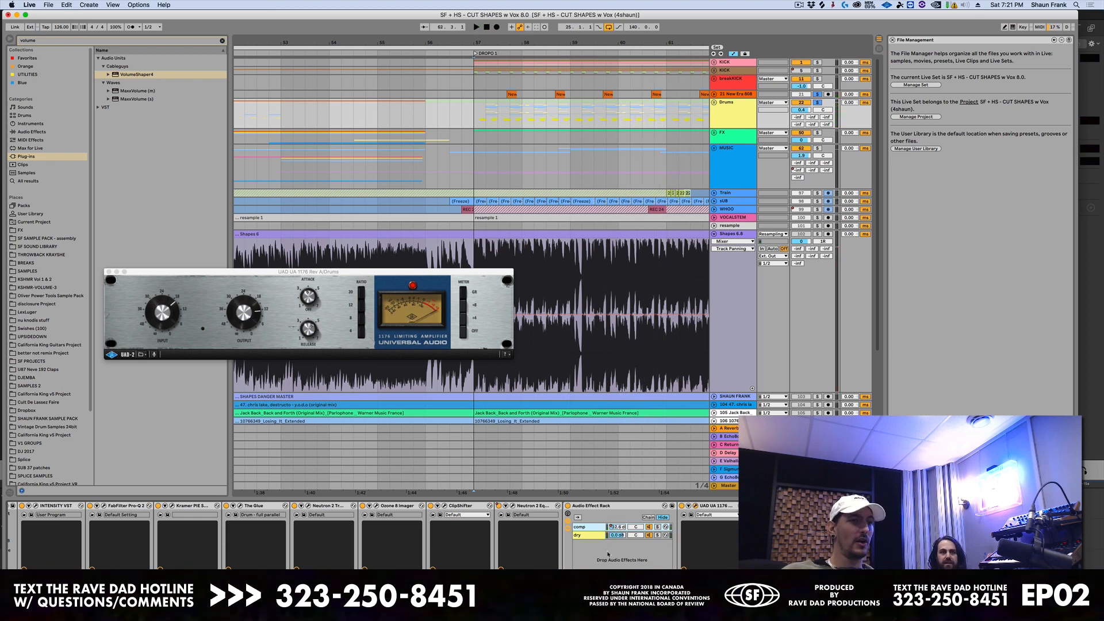
# - Hide the automation lanes in the arrangement
pyautogui.press('a')
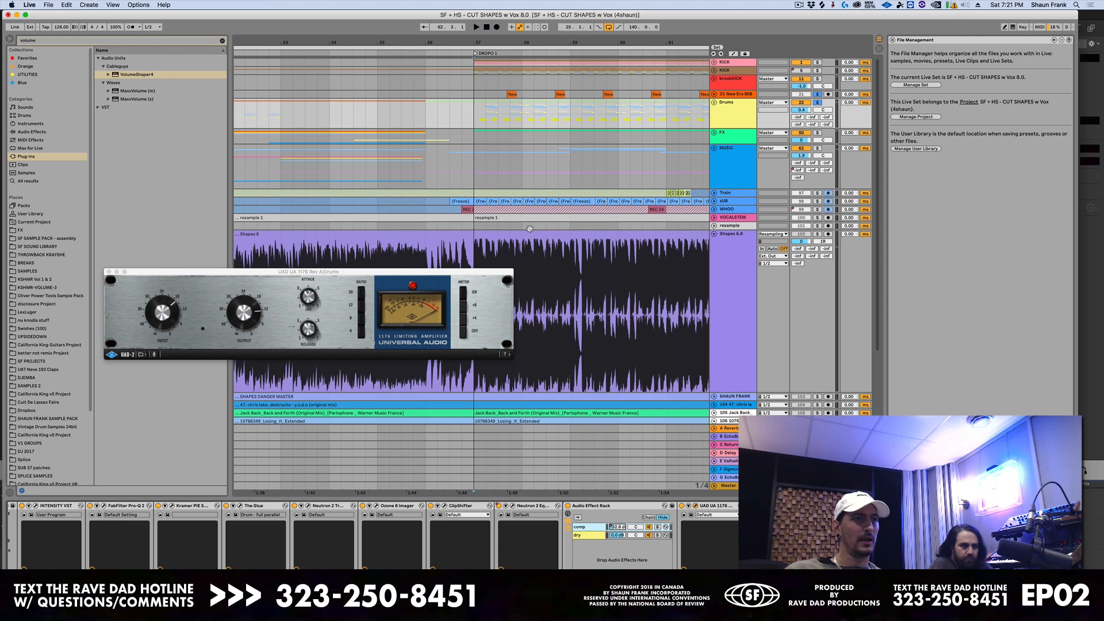
# - Show the automation lanes, pick the rack's comp chain volume, and unfold the Drums group to its Chain Volume lane
pyautogui.click(510, 129)
pyautogui.press('a')
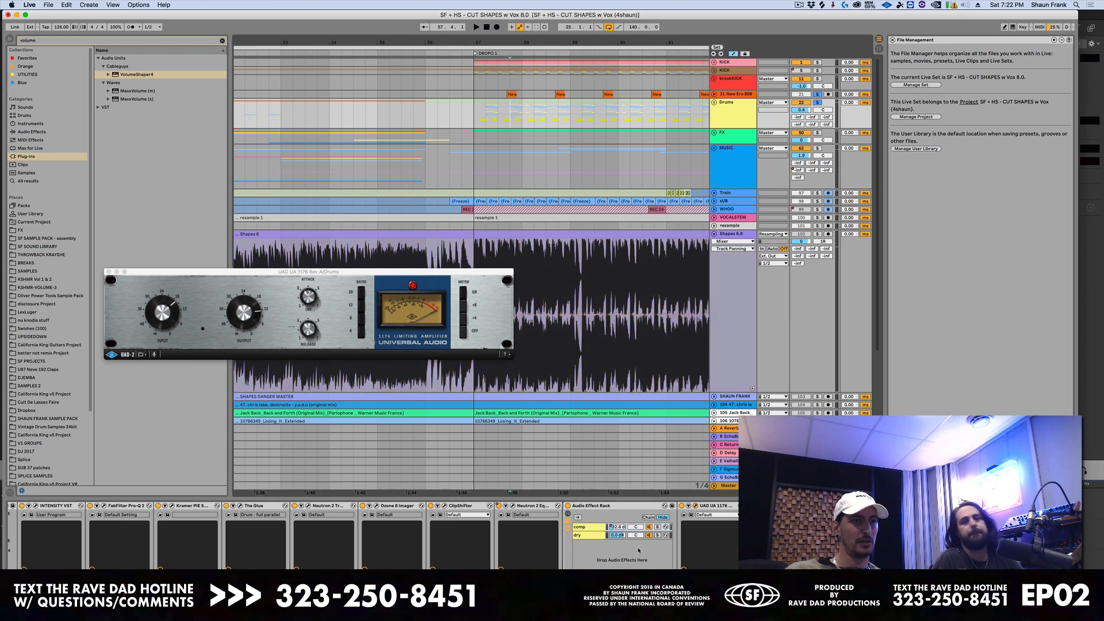
pyautogui.click(618, 526)
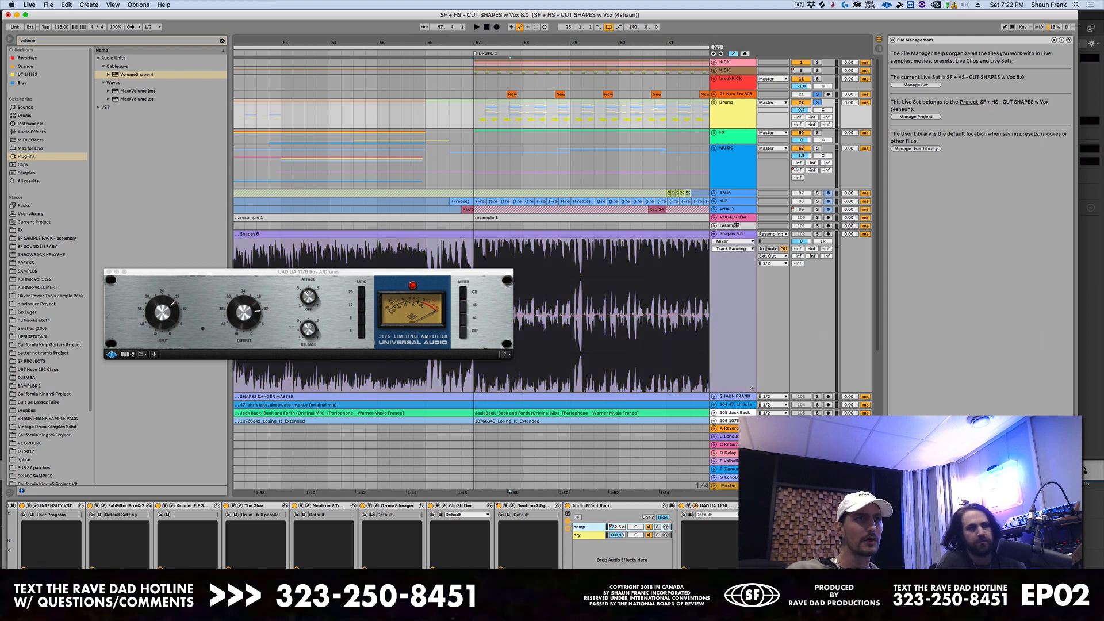
pyautogui.click(714, 102)
pyautogui.click(475, 182)
# - Examine the Drums group's Chain Volume automation across the whole arrangement, checking the break and DROPO 1 sections
pyautogui.press('-')
pyautogui.press('-')
pyautogui.press('-')
pyautogui.press('-')
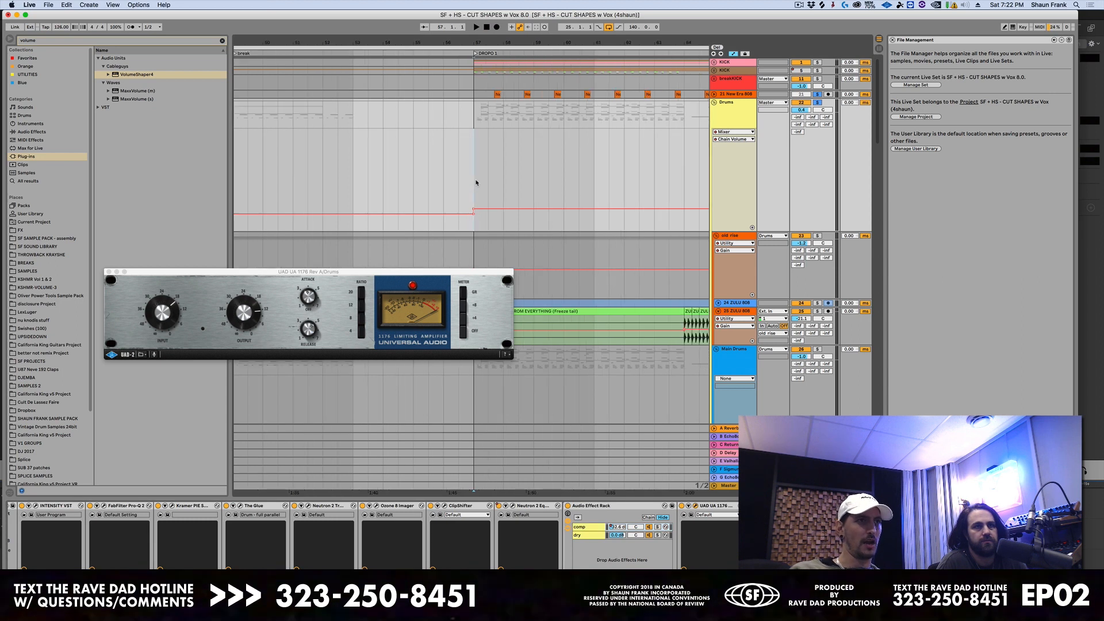
pyautogui.press('-')
pyautogui.press('-')
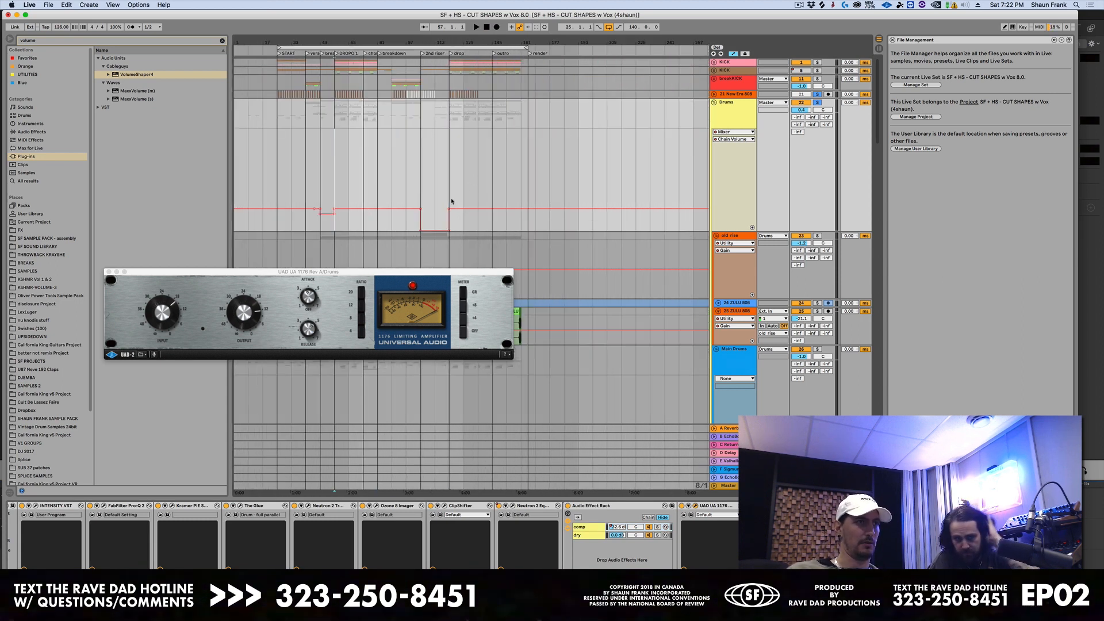
pyautogui.moveTo(321, 214)
pyautogui.click(321, 185)
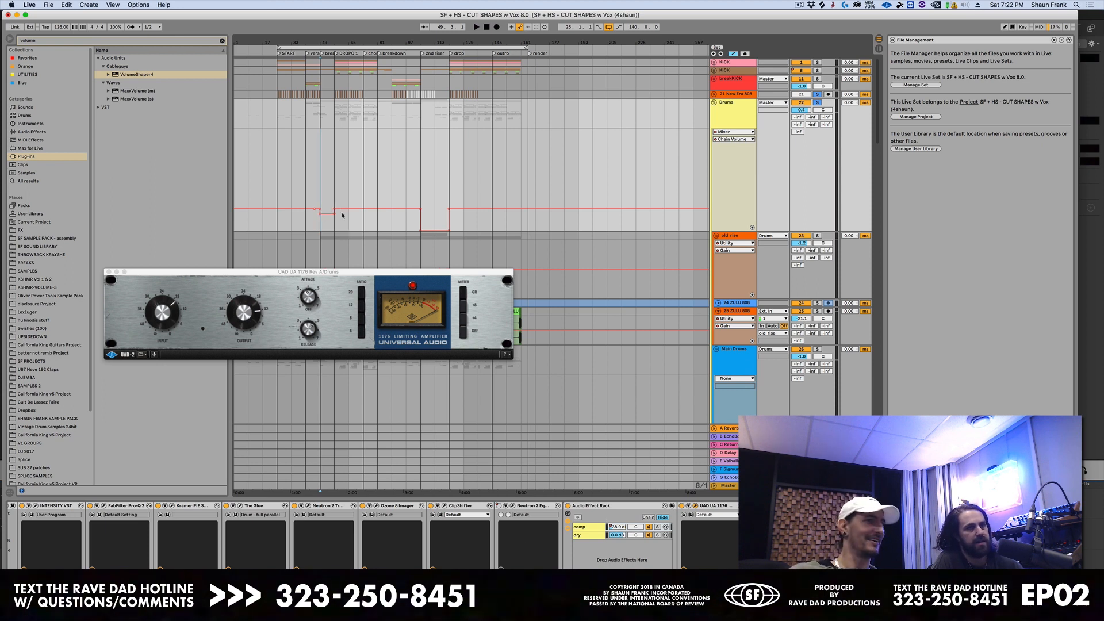
pyautogui.click(337, 171)
# - Unsolo the Drums group and fold it in the arrangement
pyautogui.click(818, 104)
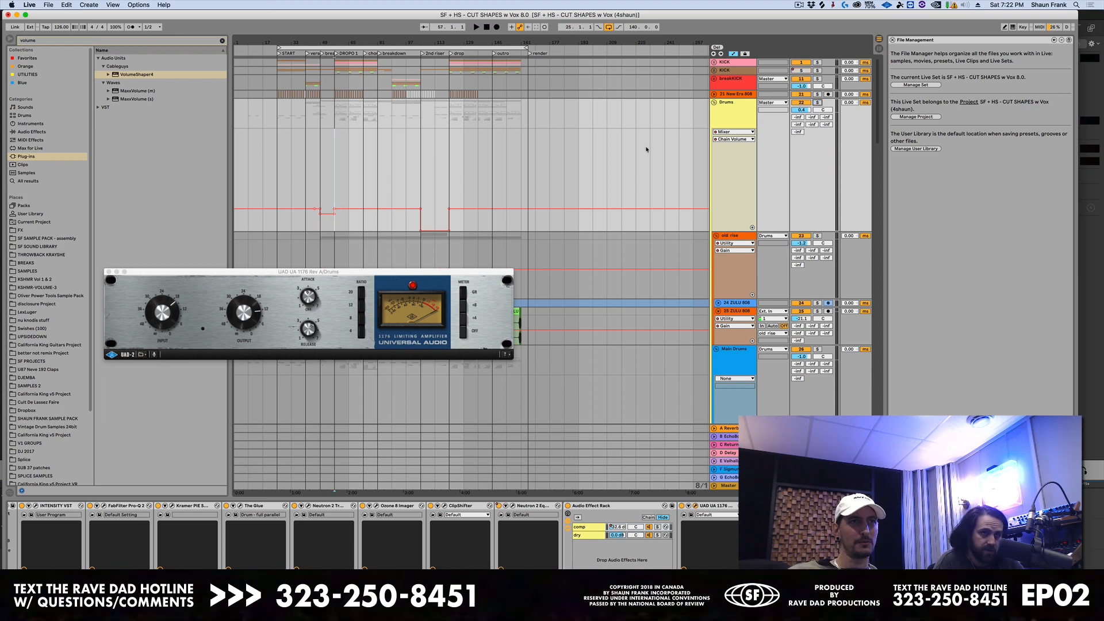
pyautogui.click(713, 103)
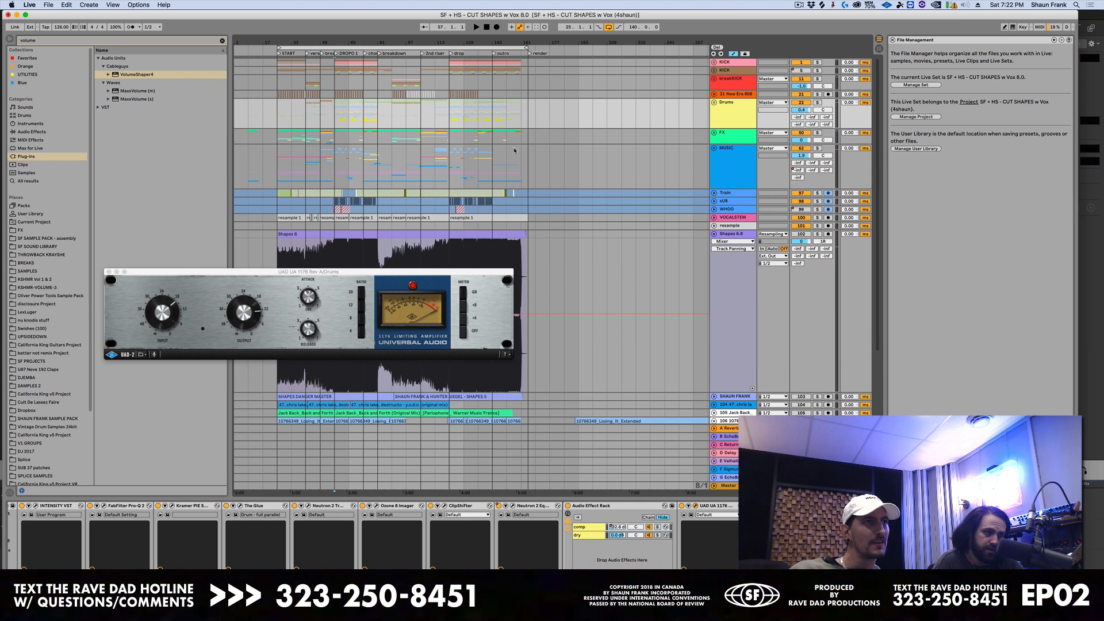
# - Play the MUSIC group briefly from the START marker, look through its nested tracks, and fold it again
pyautogui.scroll(-8, 480, 152)
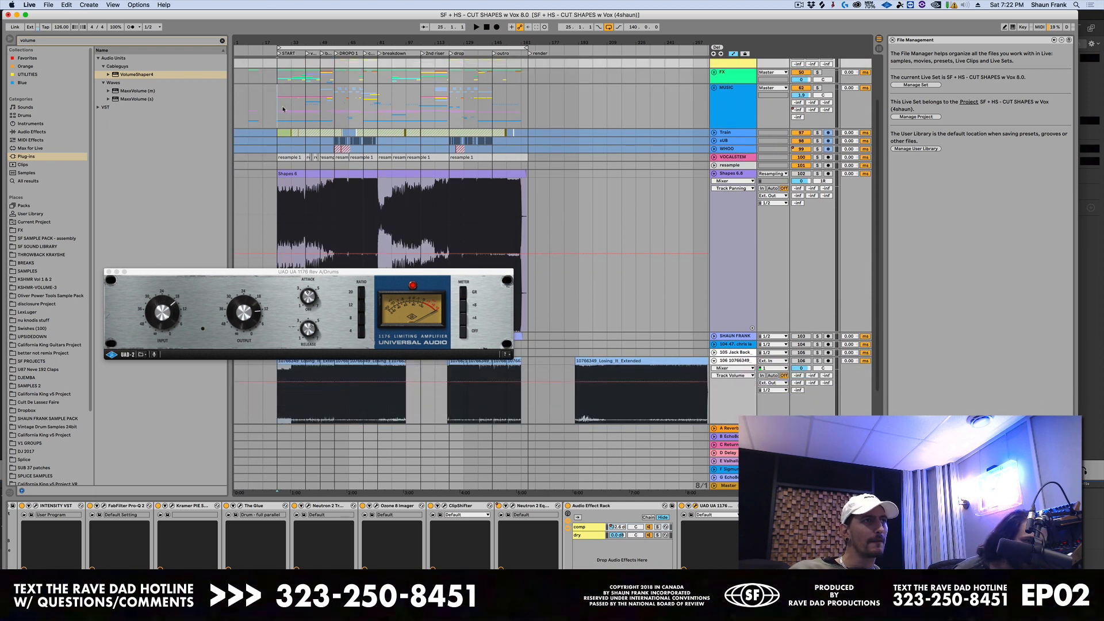
pyautogui.click(283, 109)
pyautogui.press('space')
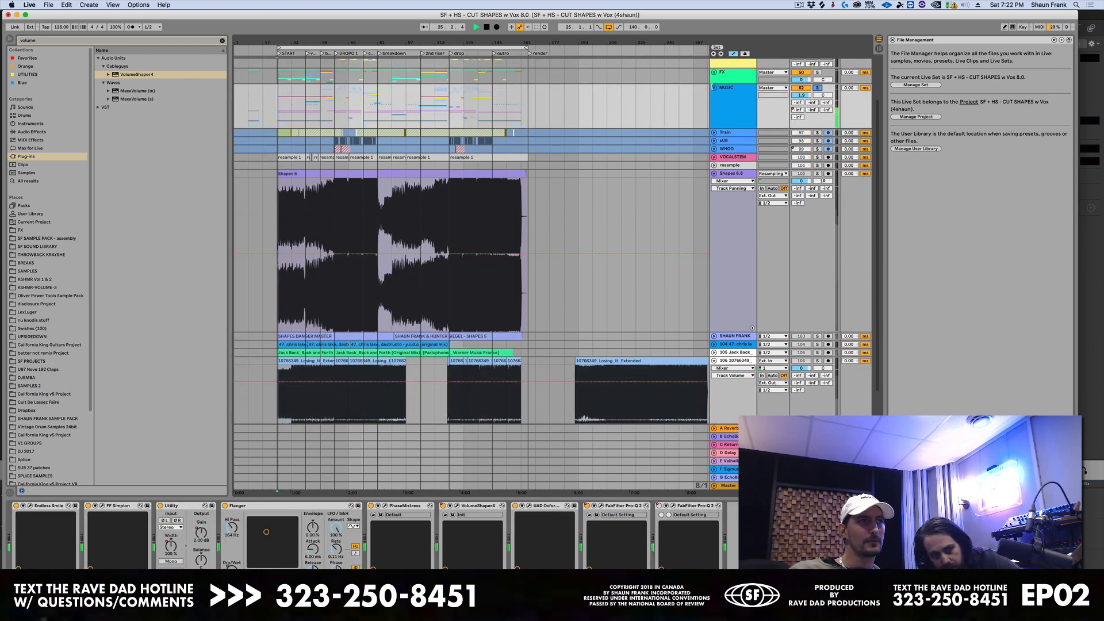
pyautogui.scroll(-6, 347, 143)
pyautogui.press('space')
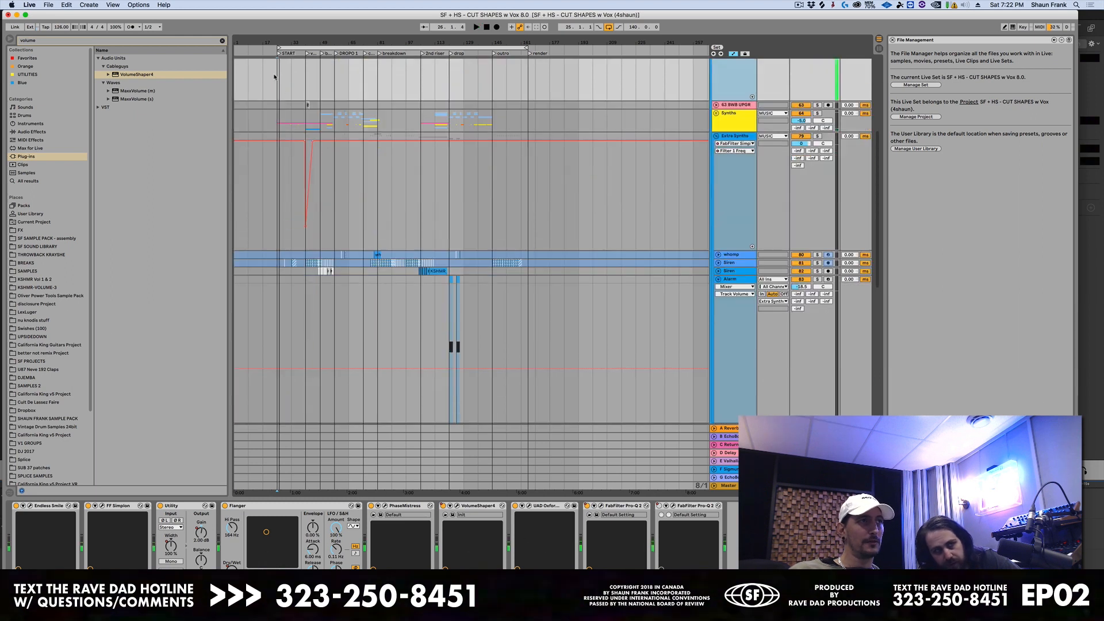
pyautogui.press('+')
pyautogui.press('+')
pyautogui.press('+')
pyautogui.press('+')
pyautogui.press('+')
pyautogui.press('+')
pyautogui.scroll(5, 513, 197)
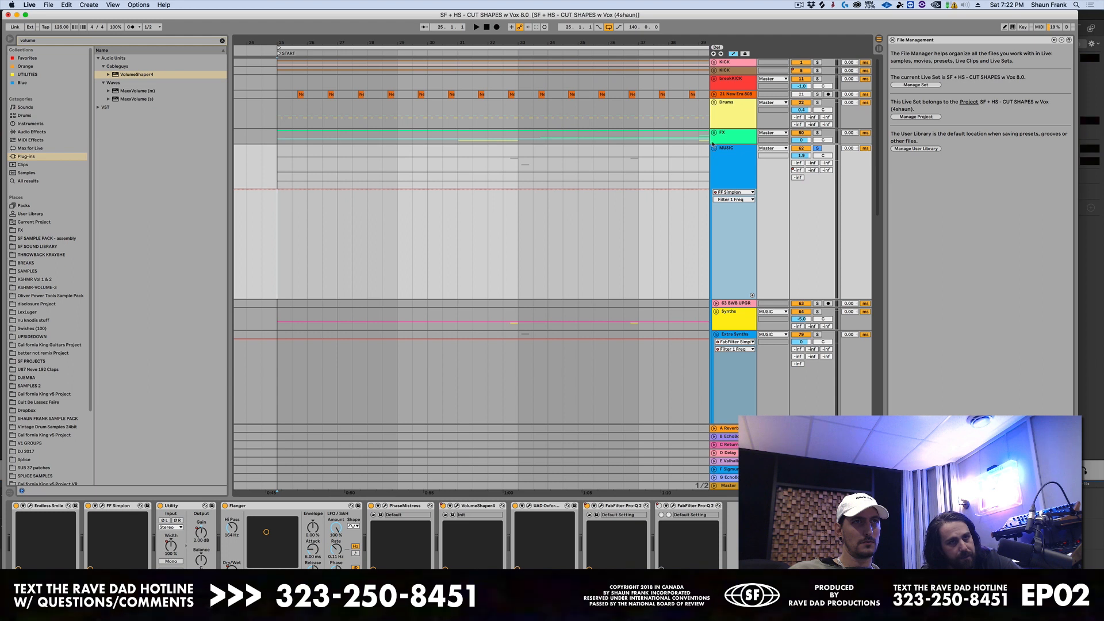
pyautogui.click(713, 149)
# - Unfold the Drums group and play its Loop track briefly from within the break section
pyautogui.click(714, 103)
pyautogui.scroll(-5, 584, 193)
pyautogui.scroll(-5, 584, 195)
pyautogui.click(563, 233)
pyautogui.press('-')
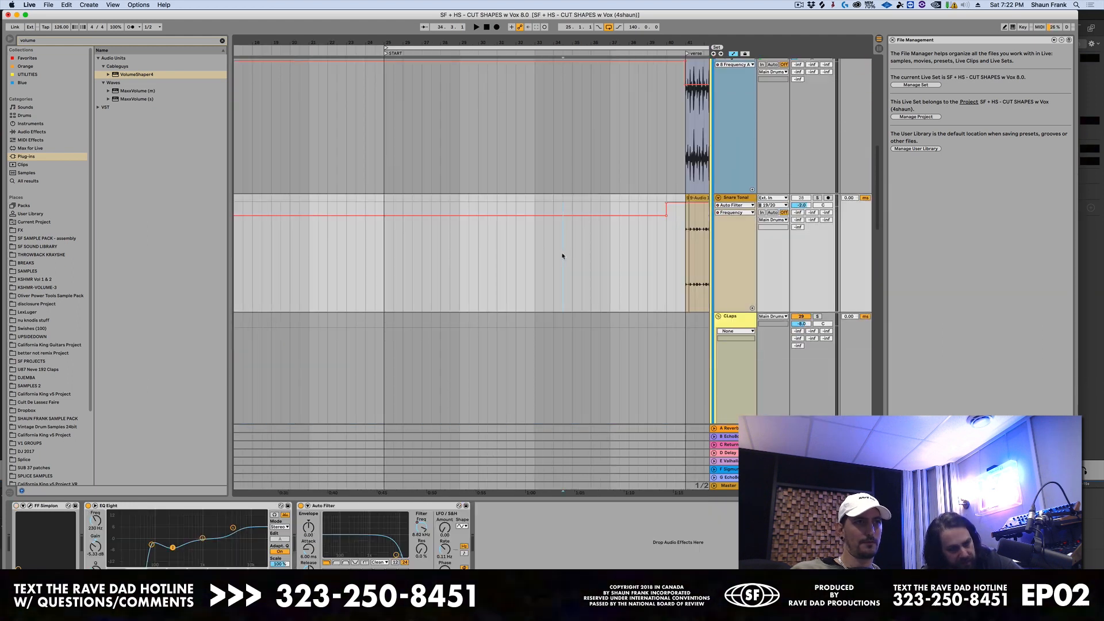
pyautogui.press('-')
pyautogui.press('-')
pyautogui.press('-')
pyautogui.click(383, 122)
pyautogui.press('space')
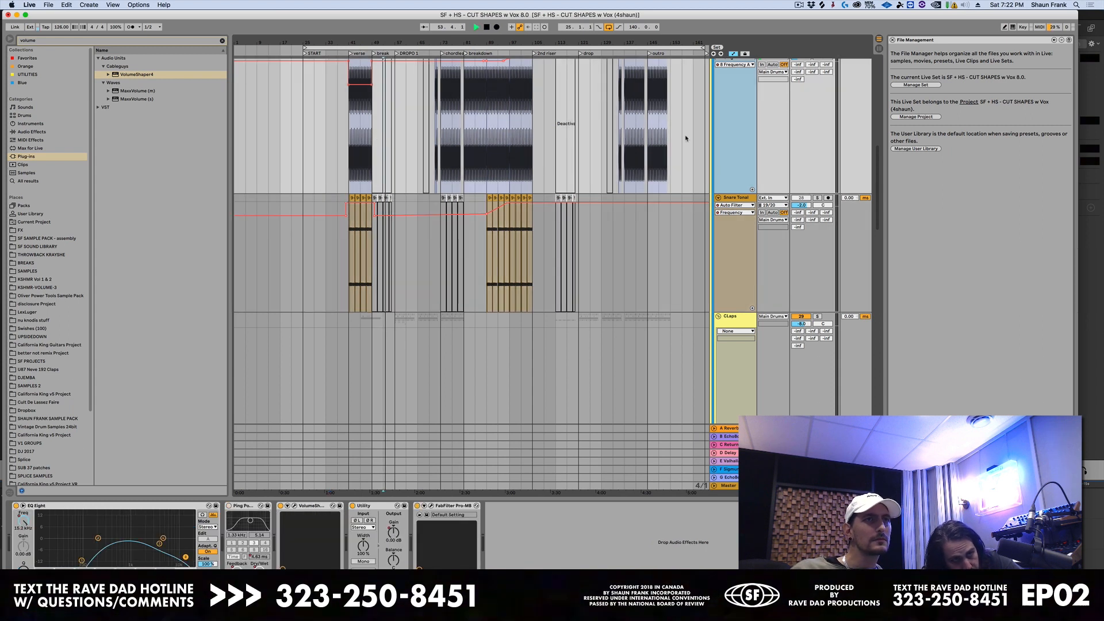
pyautogui.scroll(5, 736, 104)
pyautogui.press('space')
pyautogui.scroll(4, 799, 139)
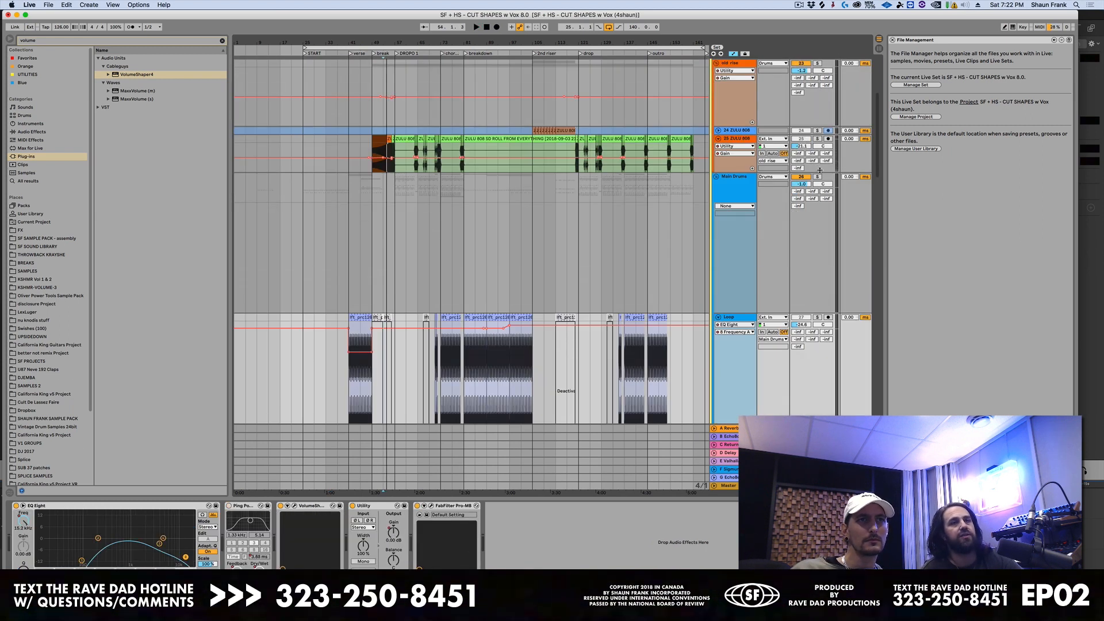
# - Play the soloed Main Drums group from DROPO 1, then solo and select its CLaps group during playback
pyautogui.click(394, 262)
pyautogui.press('space')
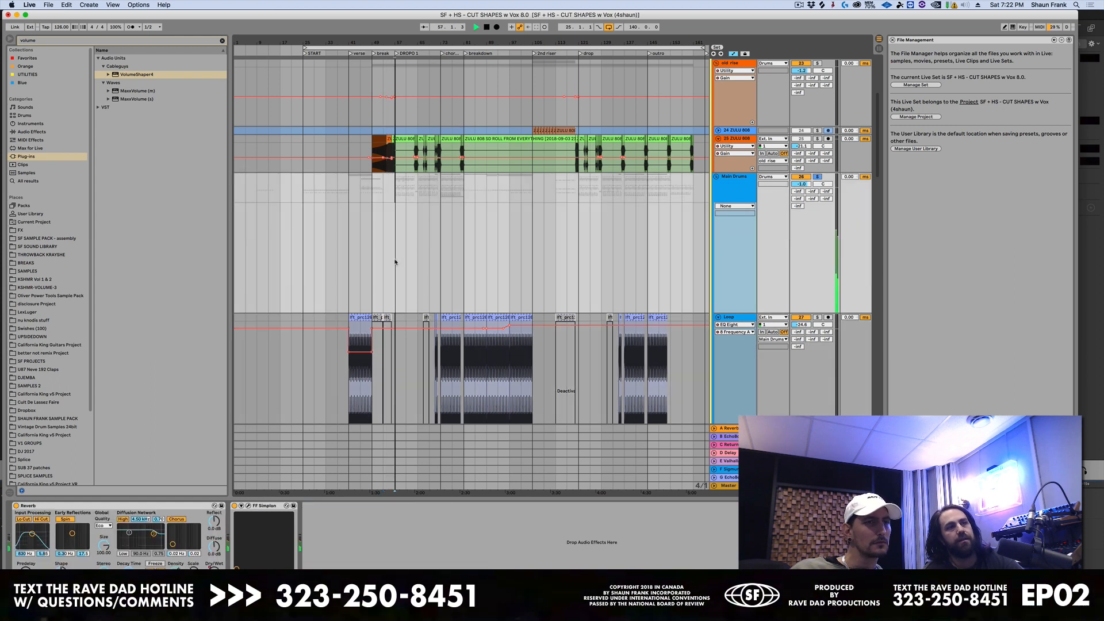
pyautogui.scroll(6, 395, 260)
pyautogui.scroll(-5, 437, 254)
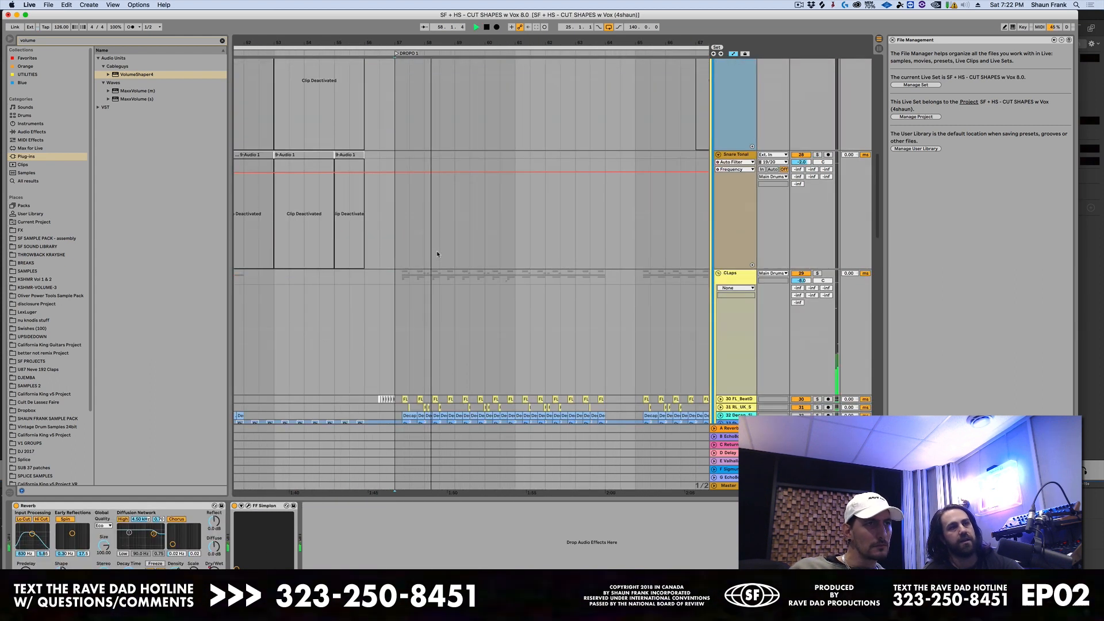
pyautogui.scroll(-3, 436, 254)
pyautogui.click(817, 144)
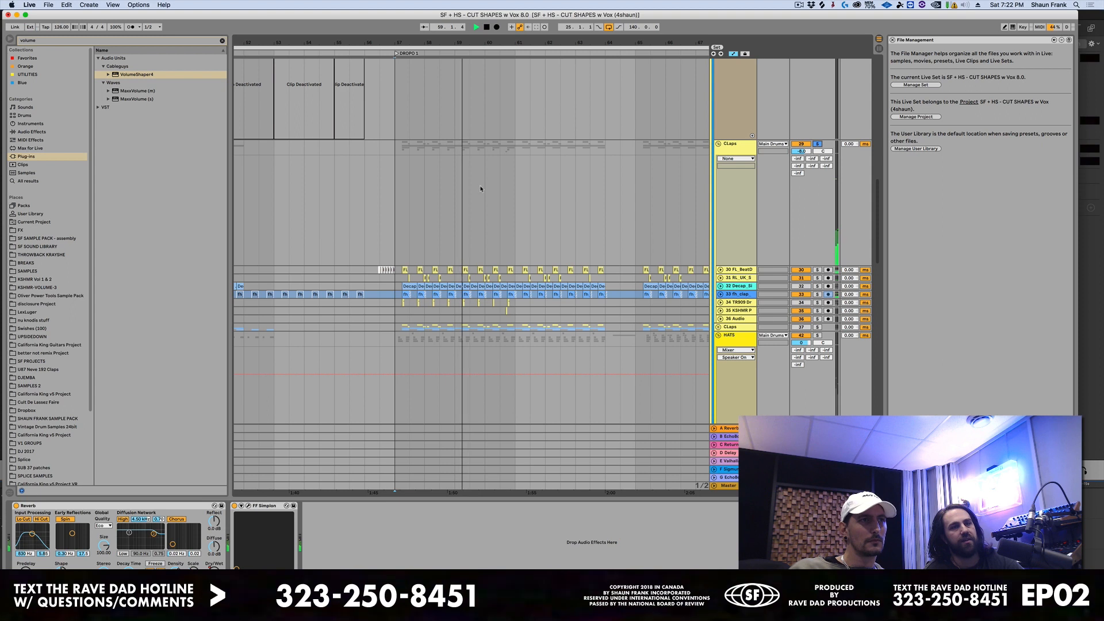
pyautogui.click(475, 184)
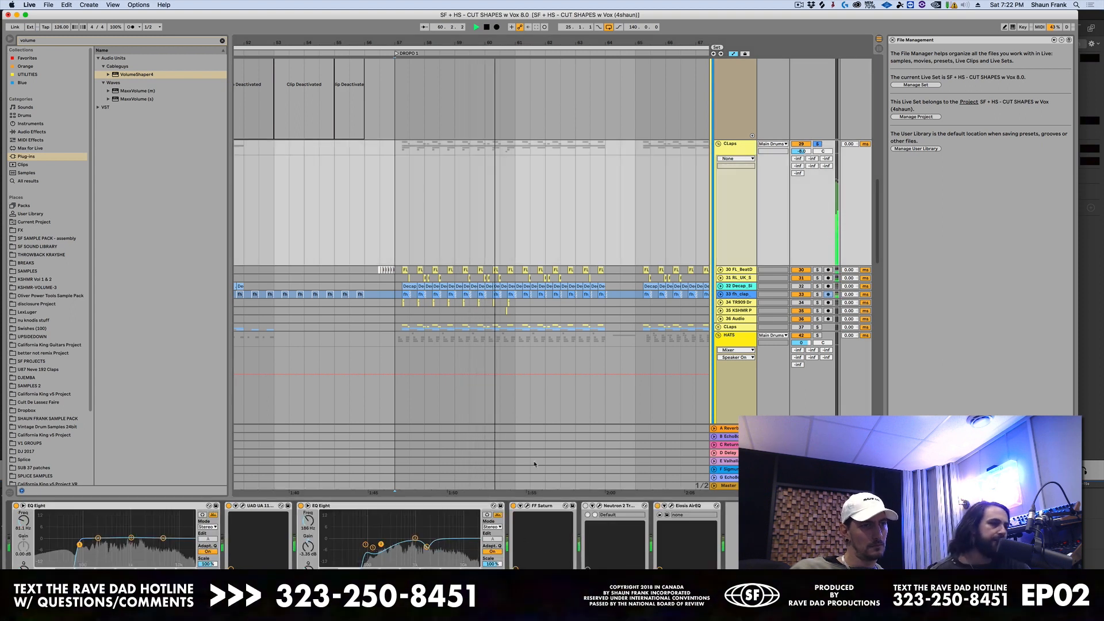
# - Open the UAD 1176LN on the CLaps group, compare the sound with it bypassed and re-enabled, and stop playback
pyautogui.click(243, 506)
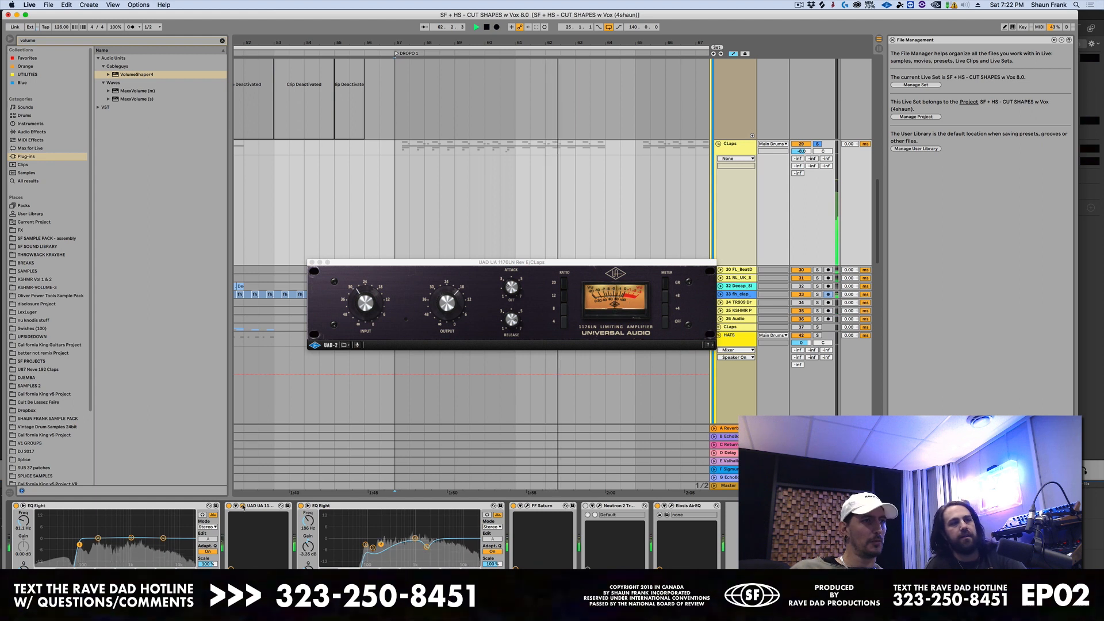
pyautogui.click(230, 506)
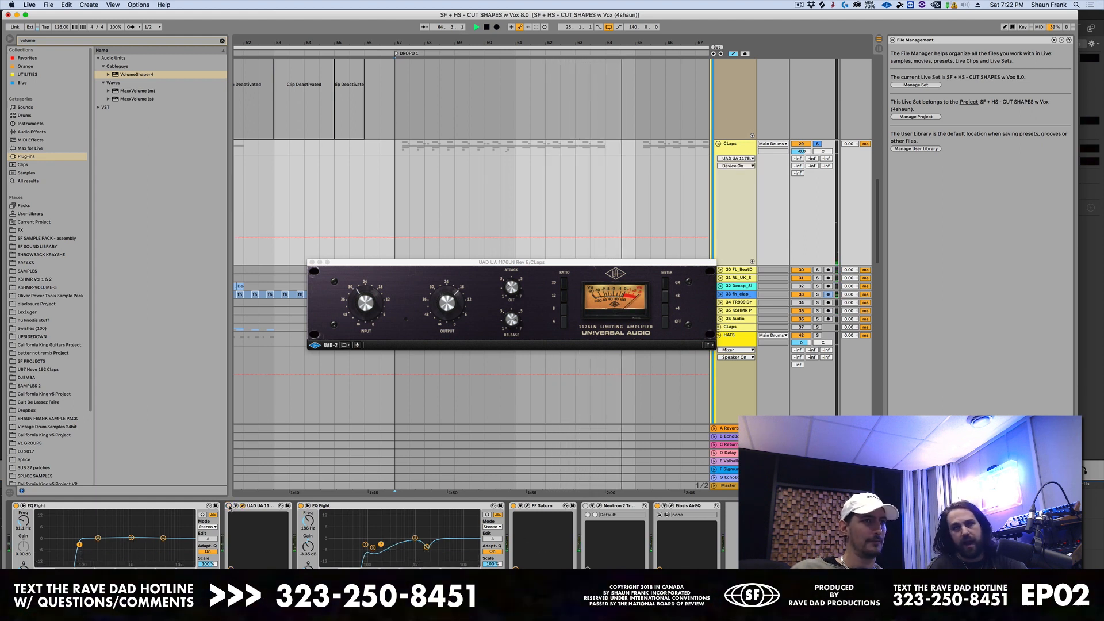
pyautogui.click(229, 506)
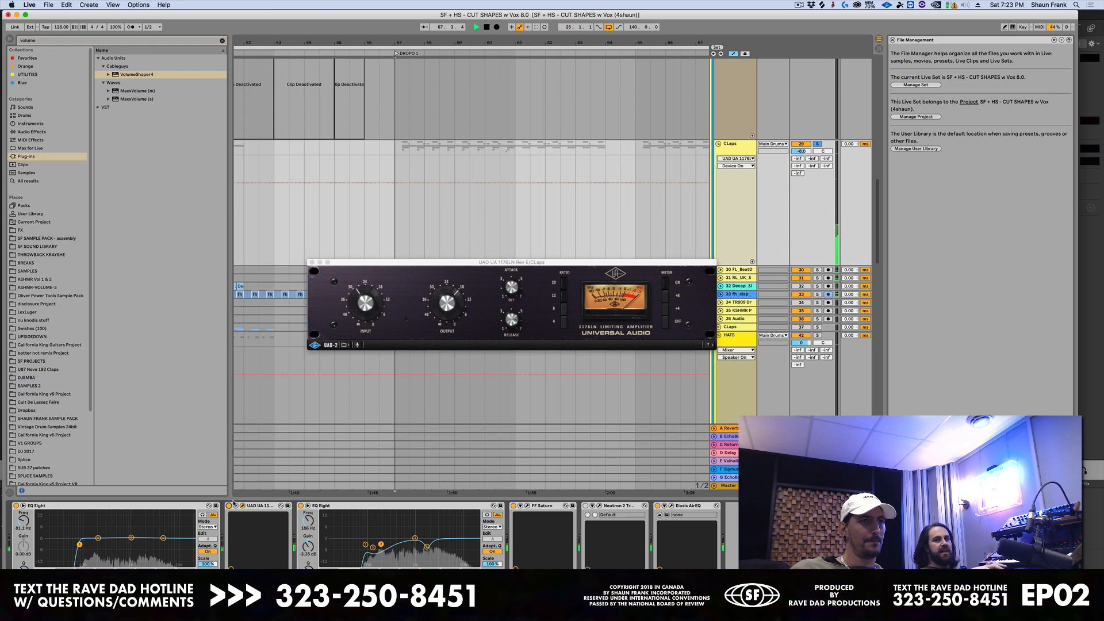
pyautogui.press('space')
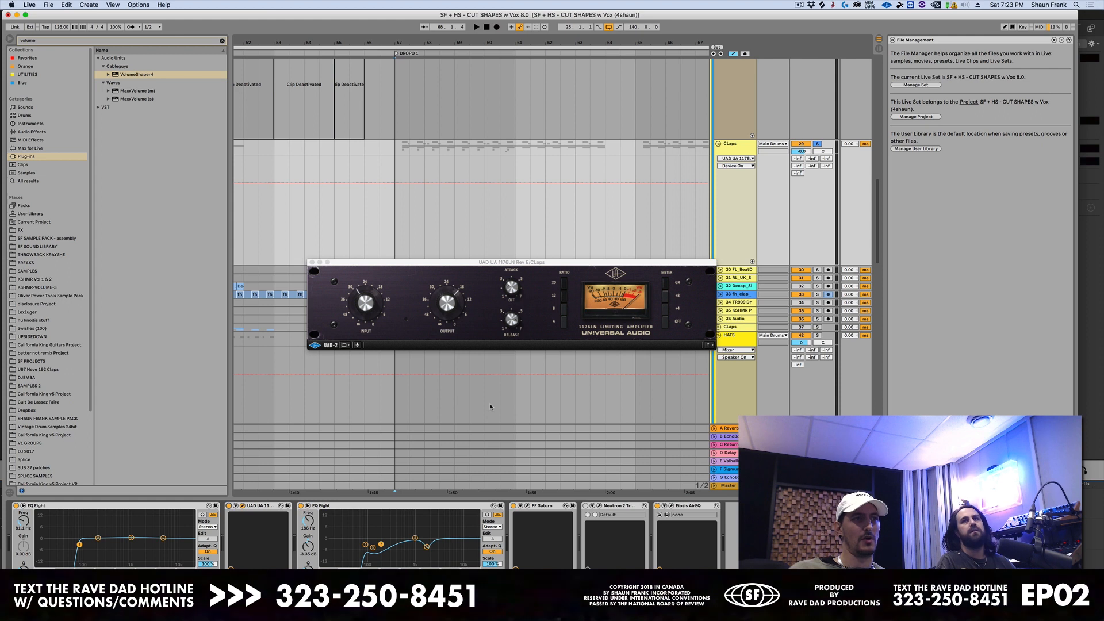
# - Reposition the CLaps 1176LN window, point out its Release knob, and close the plug-in
pyautogui.moveTo(473, 266); pyautogui.dragTo(467, 267)
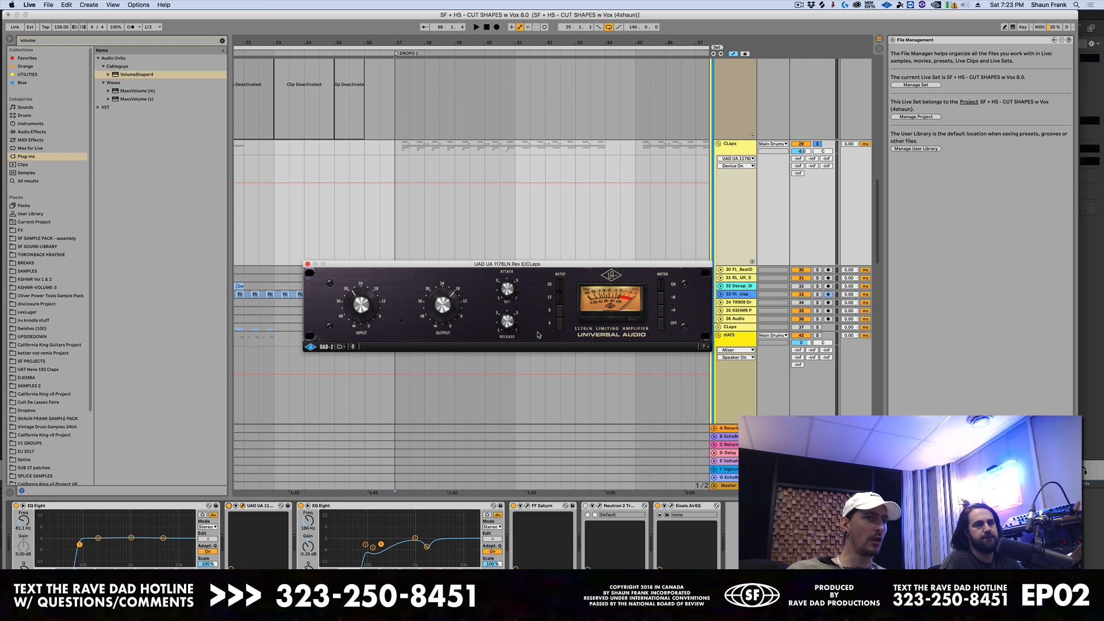
pyautogui.click(507, 321)
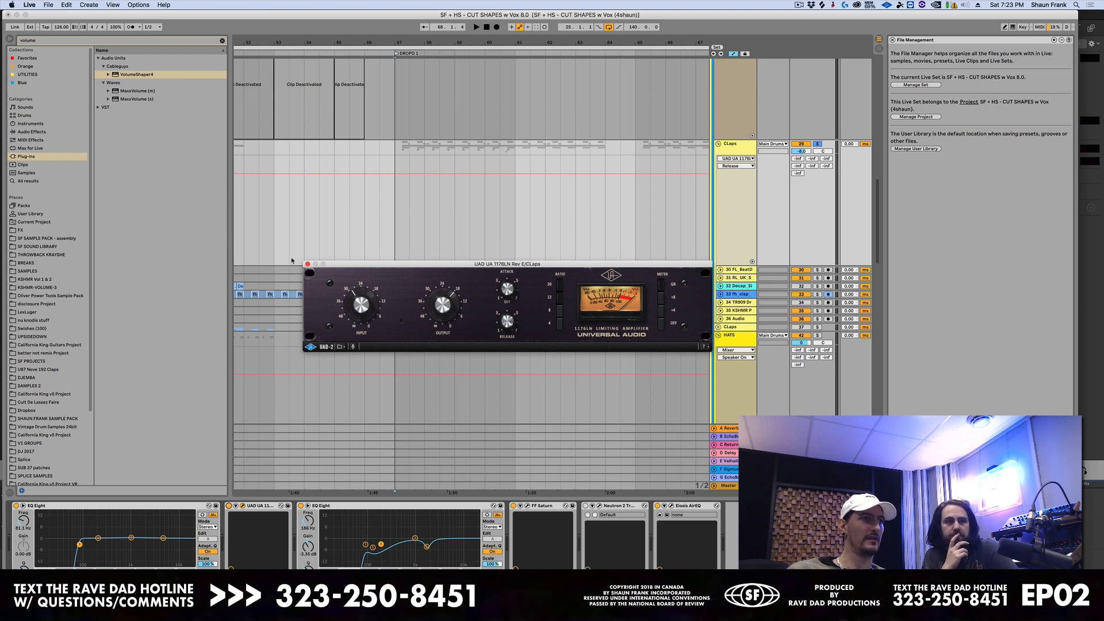
pyautogui.click(308, 264)
# - Fold the Main Drums and Drums groups, and close the UAD 1176 window of the Drums group
pyautogui.scroll(-3, 569, 194)
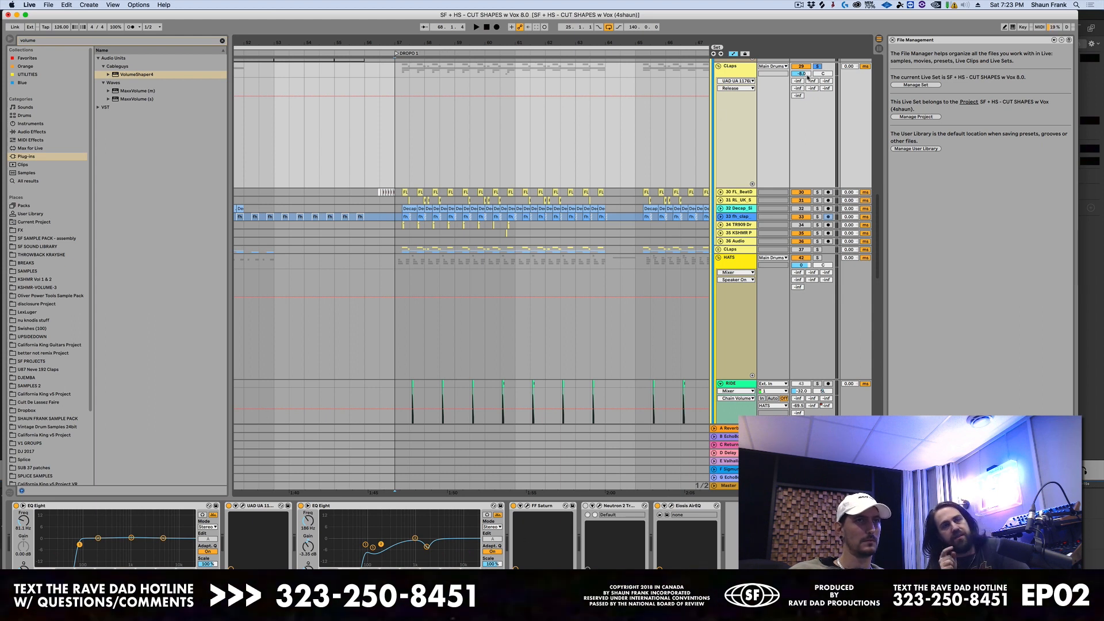
pyautogui.scroll(10, 639, 190)
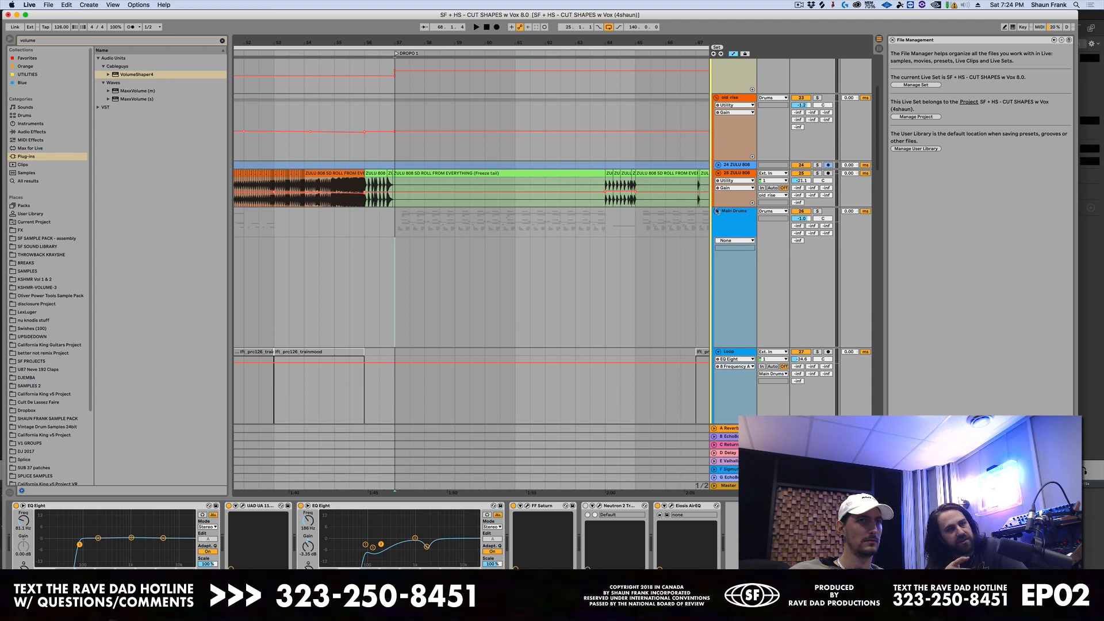
pyautogui.click(716, 211)
pyautogui.scroll(5, 716, 172)
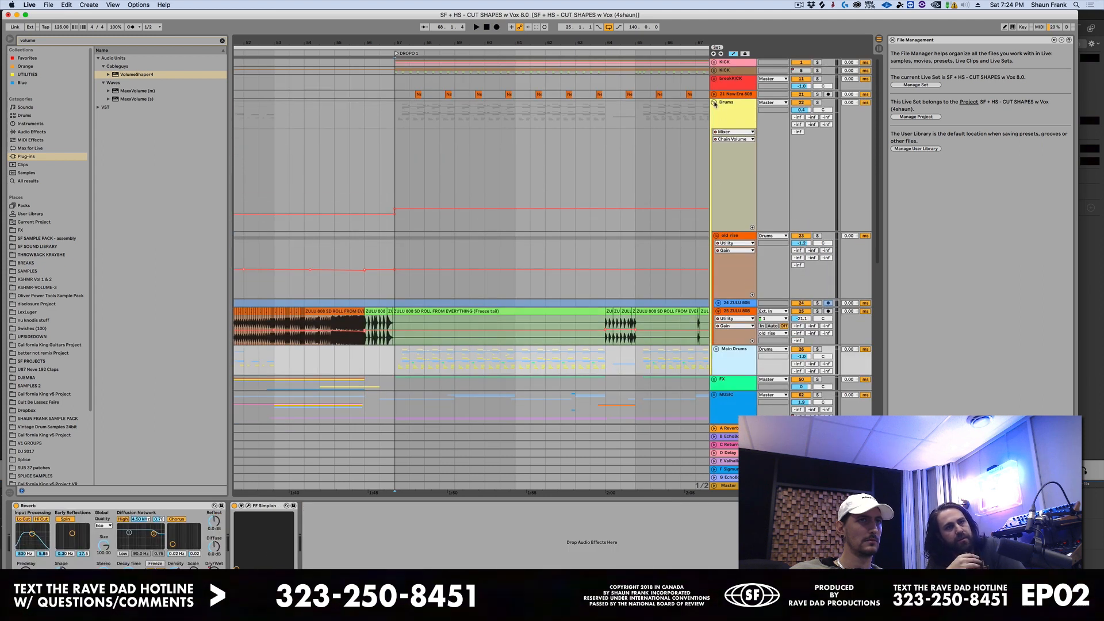
pyautogui.click(715, 103)
pyautogui.click(110, 273)
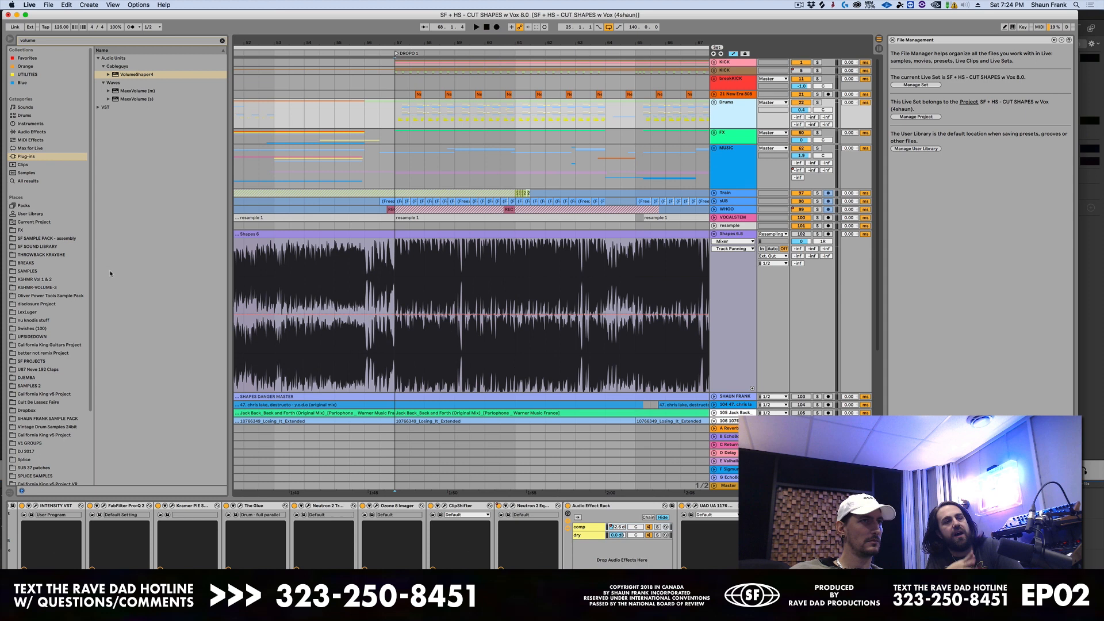
# - Set the start position at DROPO 1, unfold the Drums group, and fold its old rise subgroup
pyautogui.click(398, 174)
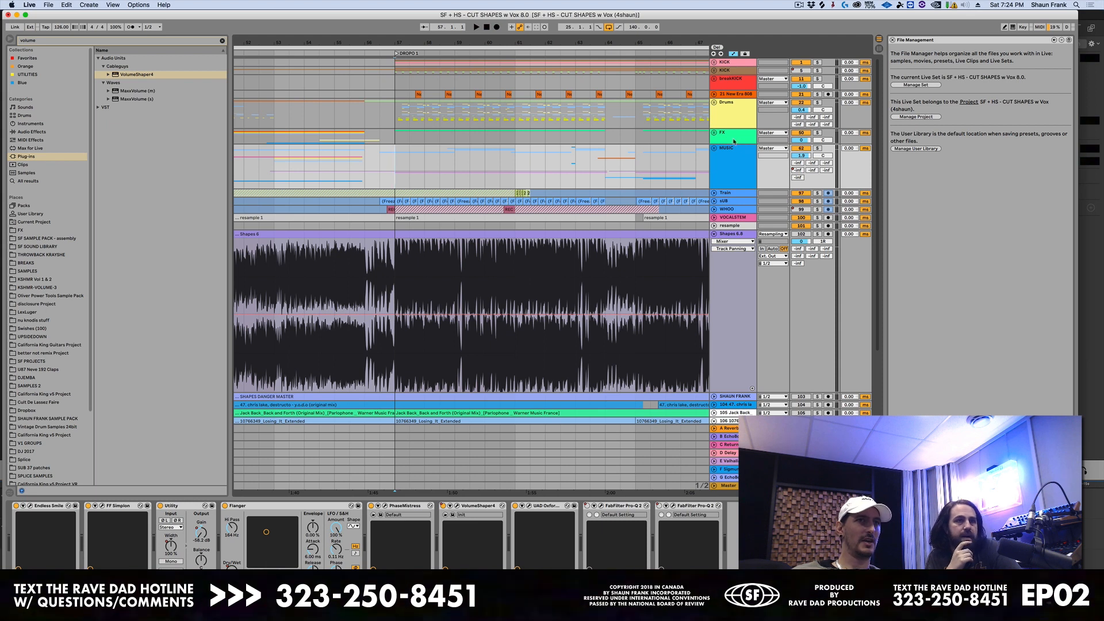
pyautogui.click(714, 102)
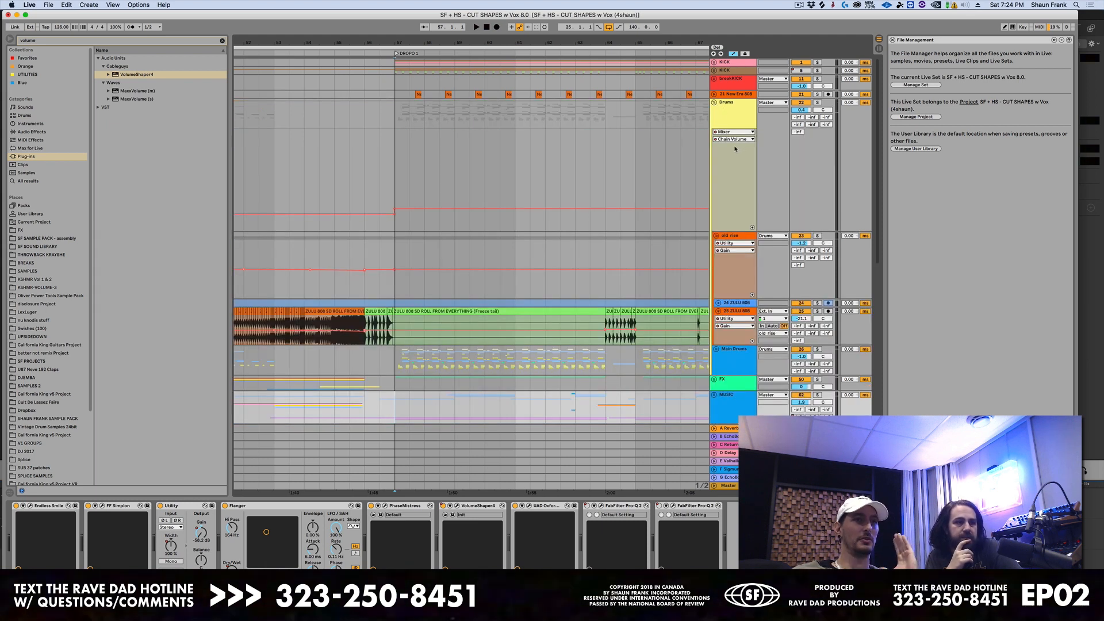
pyautogui.scroll(-1, 719, 310)
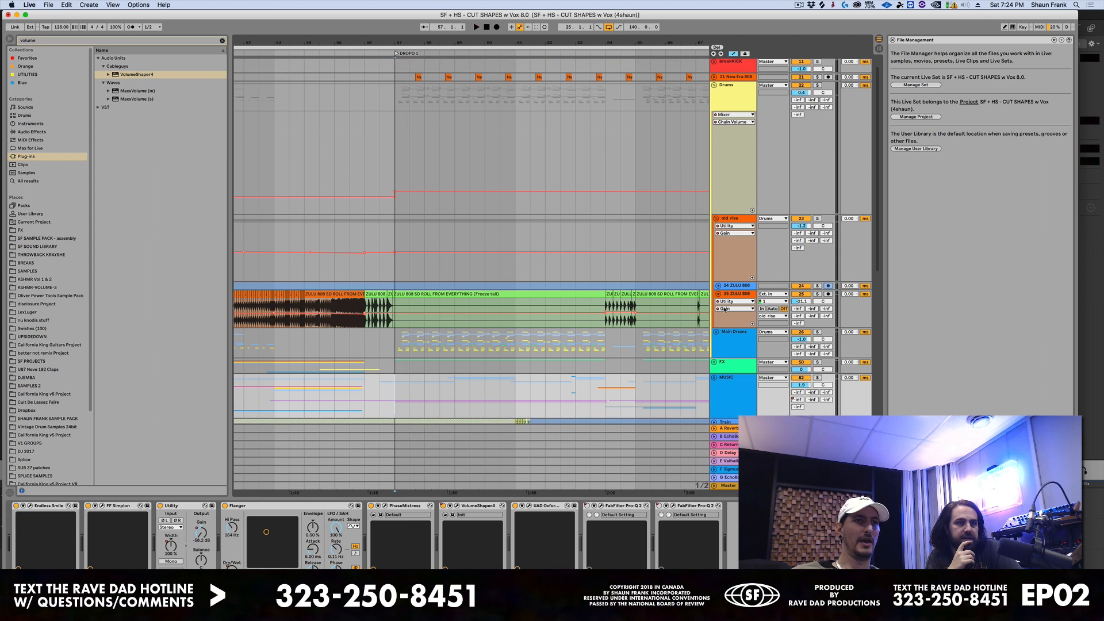
pyautogui.click(716, 219)
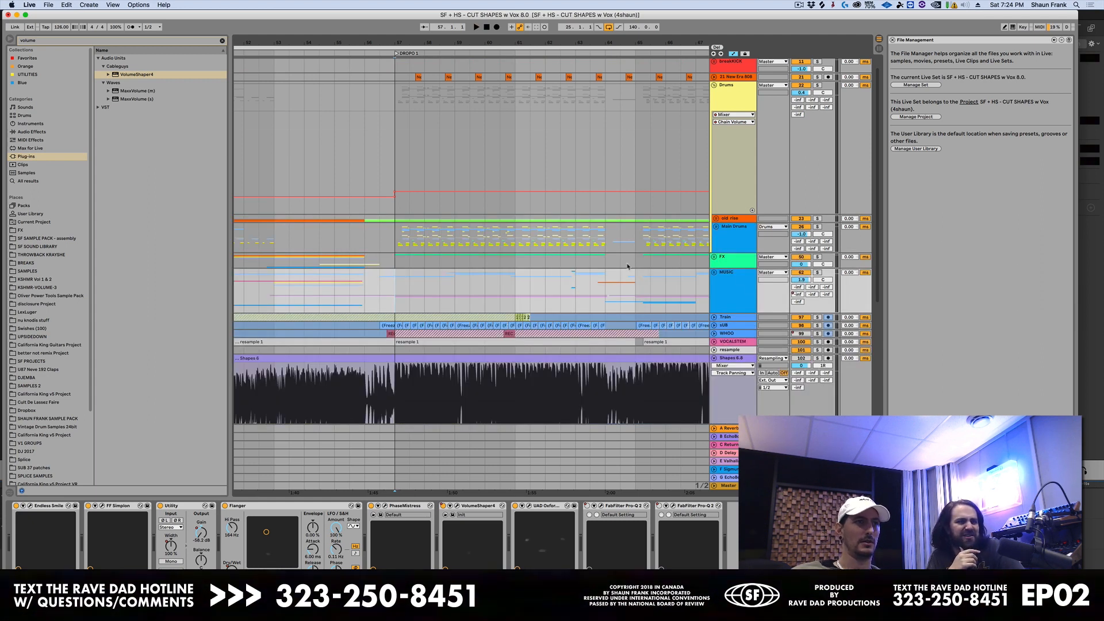
pyautogui.scroll(-2, 596, 261)
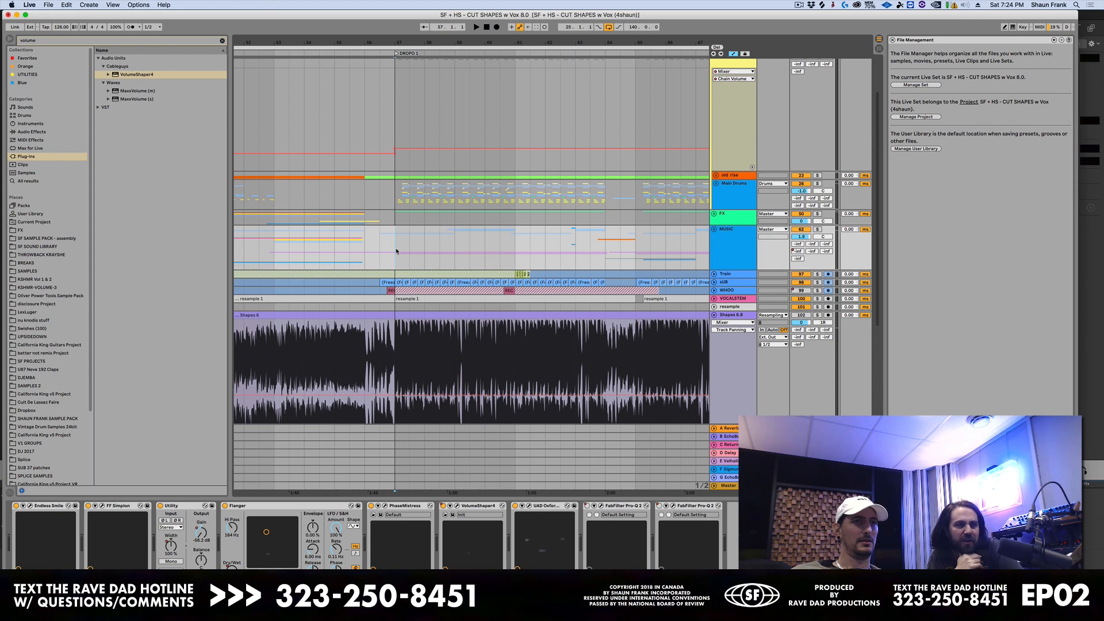
# - Switch off the automation lanes and unfold the MUSIC group to reach its nested synth tracks
pyautogui.press('a')
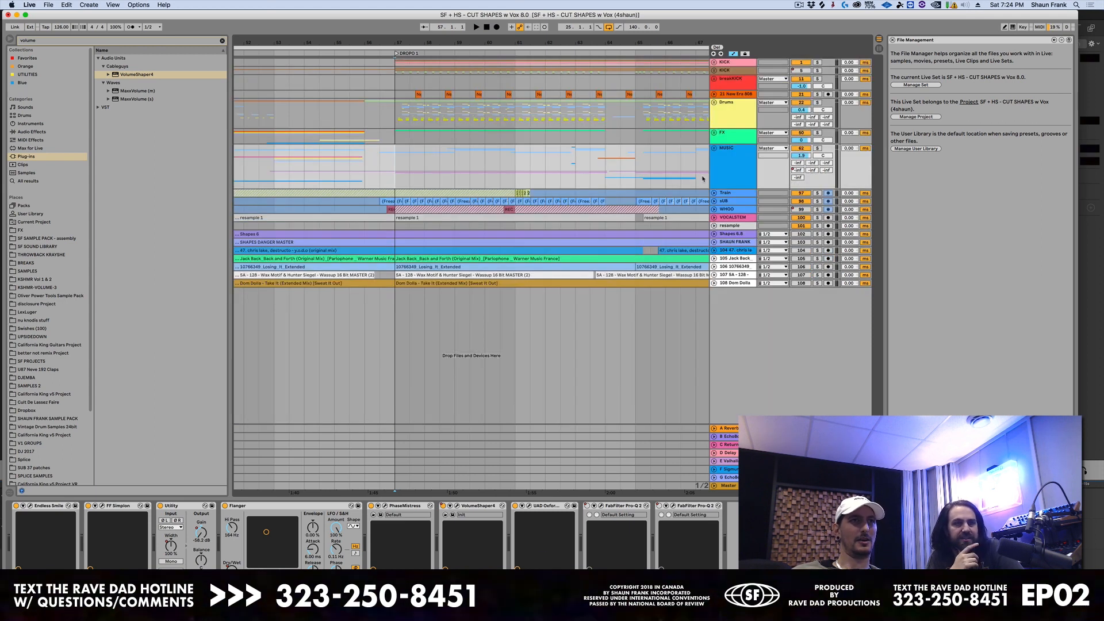
pyautogui.click(715, 150)
pyautogui.scroll(-4, 400, 165)
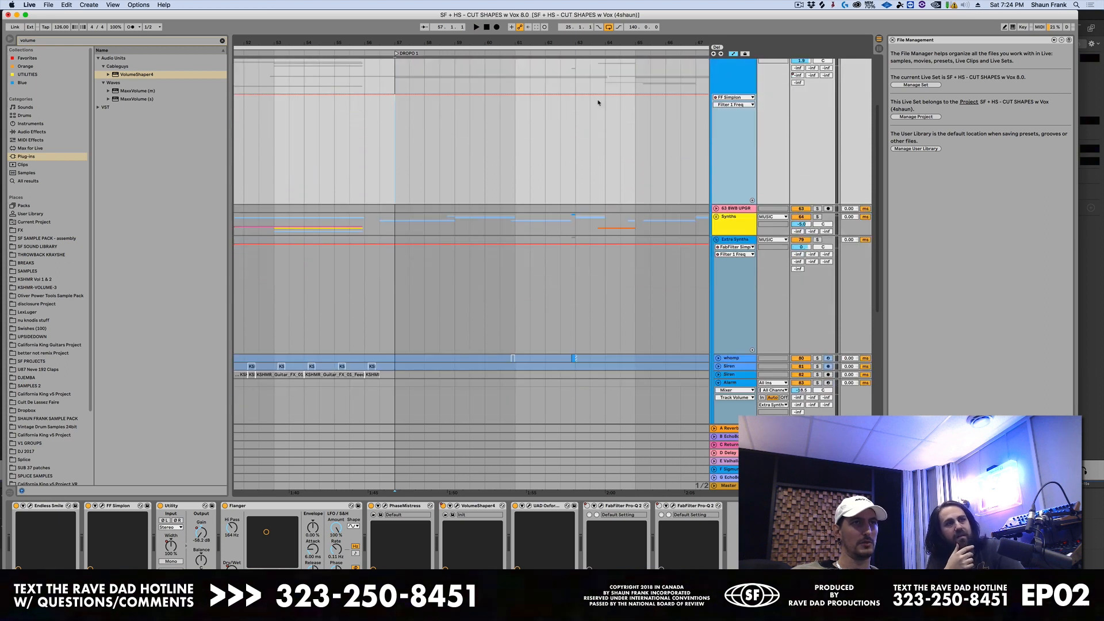
# - Play the soloed MUSIC group from DROPO 1 and look over the tracks below it
pyautogui.scroll(1, 503, 121)
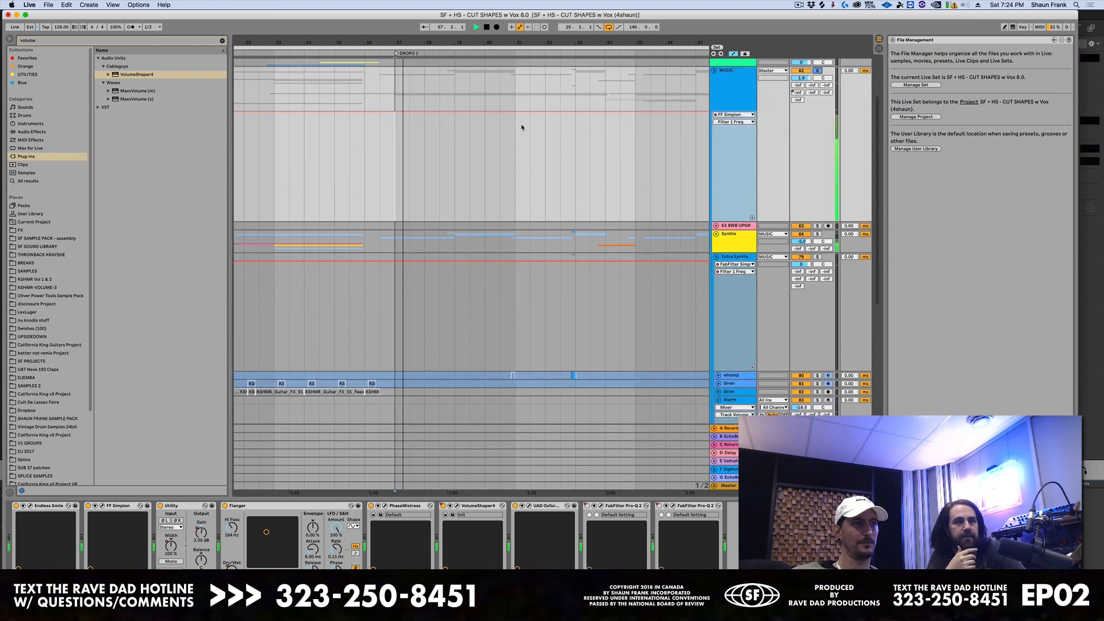
pyautogui.scroll(-2, 558, 164)
pyautogui.scroll(-1, 558, 164)
pyautogui.press('space')
pyautogui.scroll(-7, 570, 202)
pyautogui.scroll(-3, 575, 227)
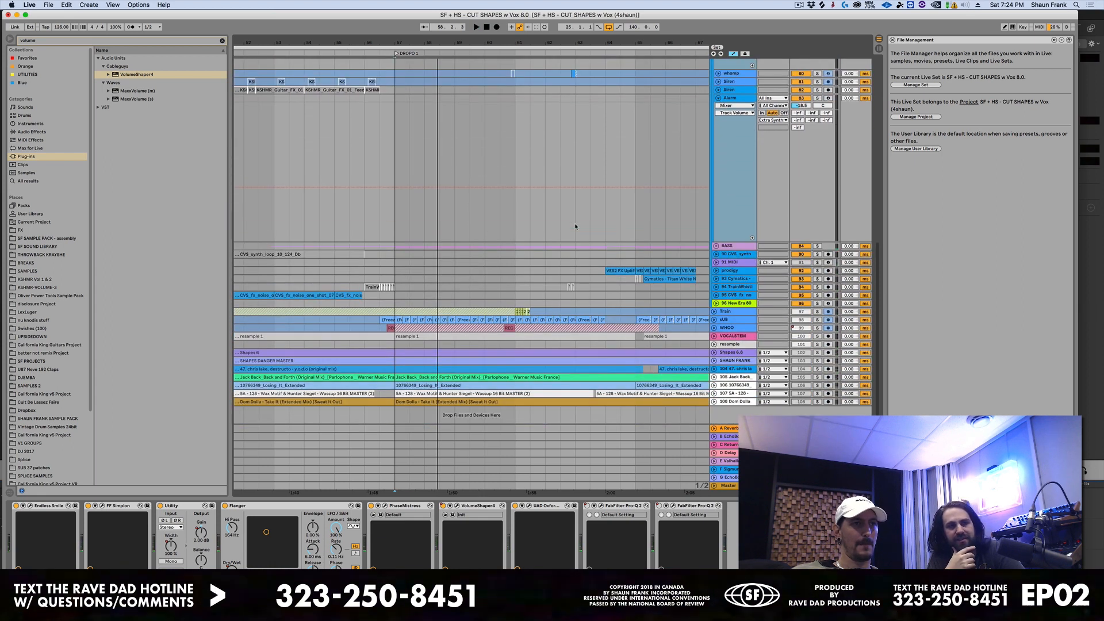
pyautogui.scroll(8, 575, 226)
pyautogui.scroll(4, 574, 227)
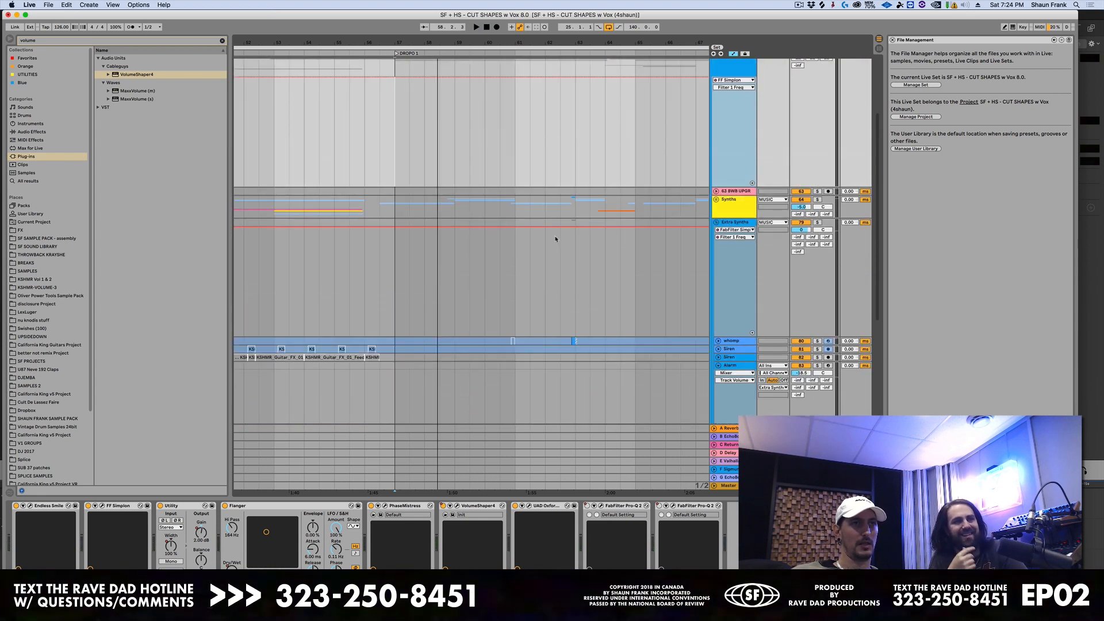
# - Unfold the Synths group, show the upper LEAD track's devices, and unfold that track
pyautogui.click(716, 200)
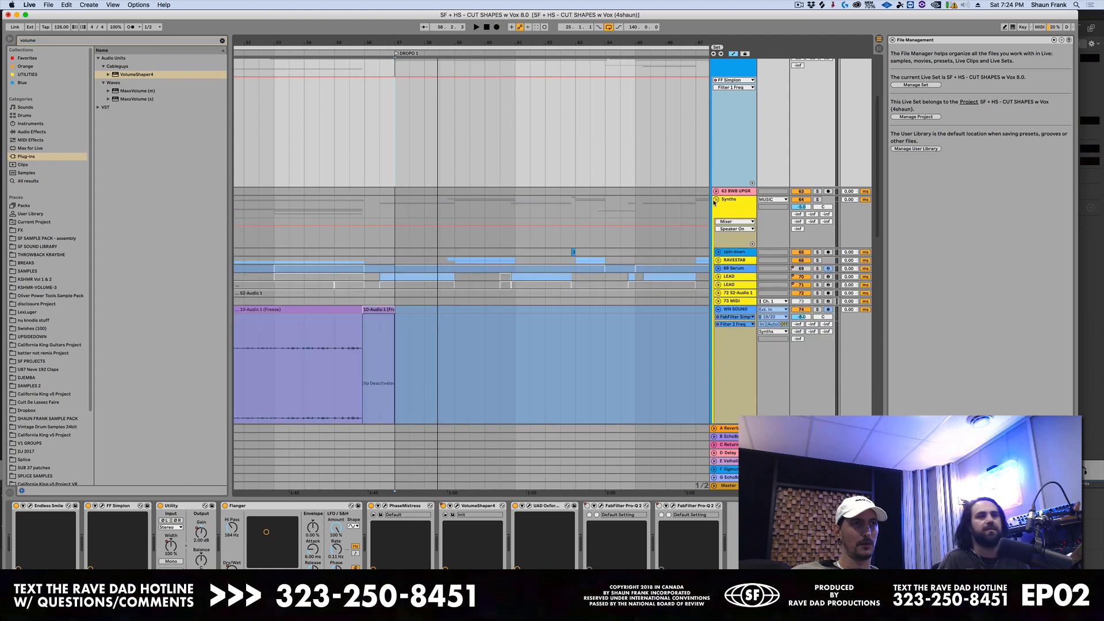
pyautogui.scroll(-5, 518, 250)
pyautogui.scroll(5, 518, 250)
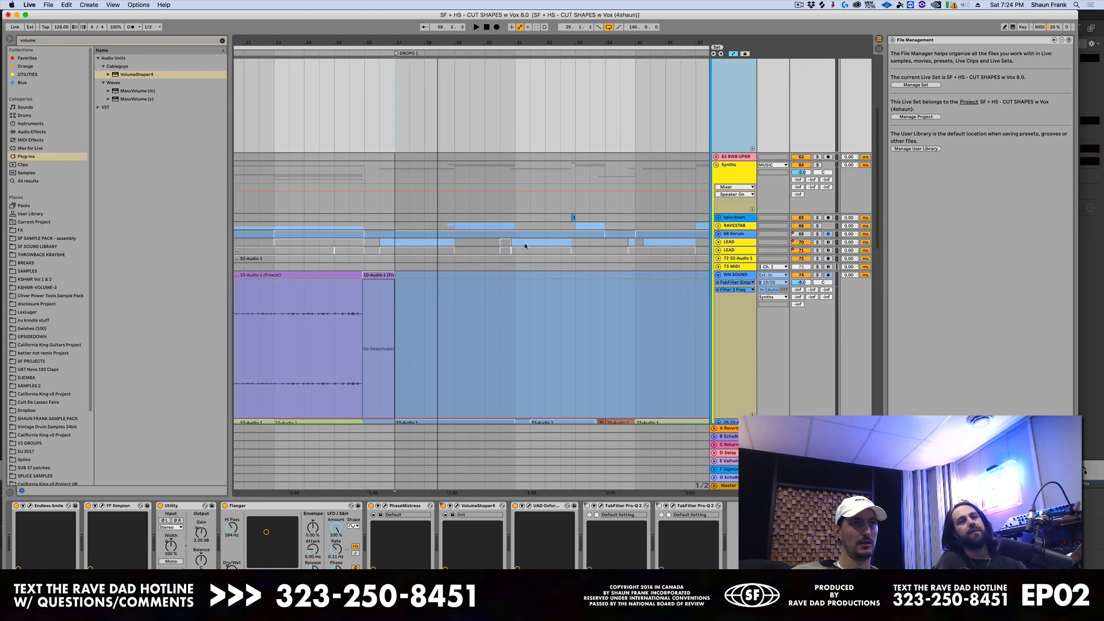
pyautogui.click(716, 243)
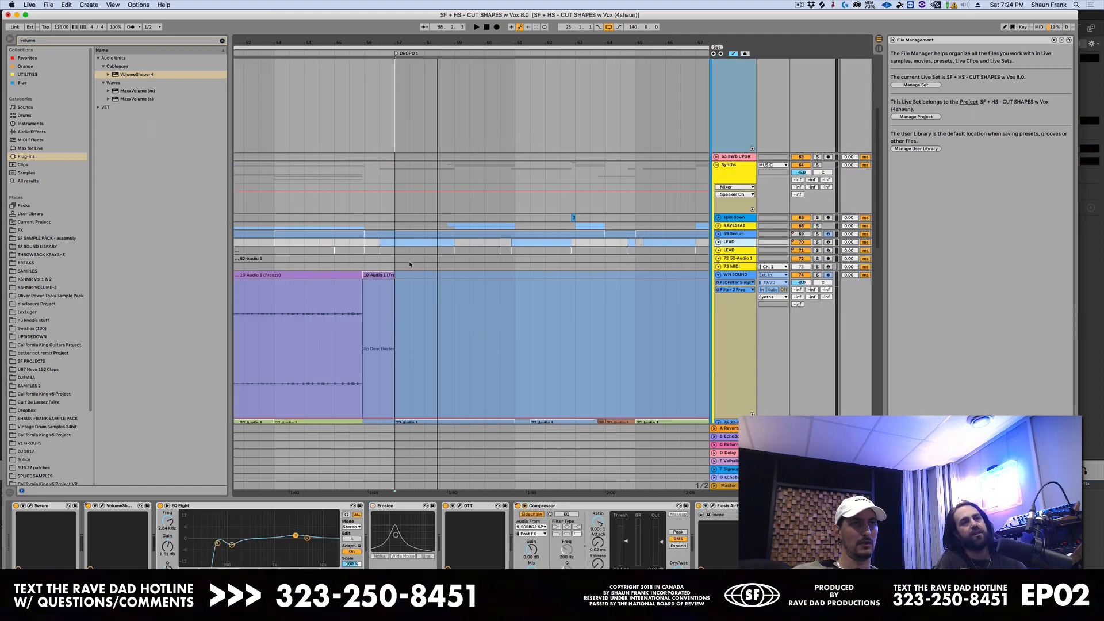
pyautogui.click(718, 242)
# - Set the start position at the LEAD clip by DROPO 1, solo the LEAD track, and play it
pyautogui.click(400, 320)
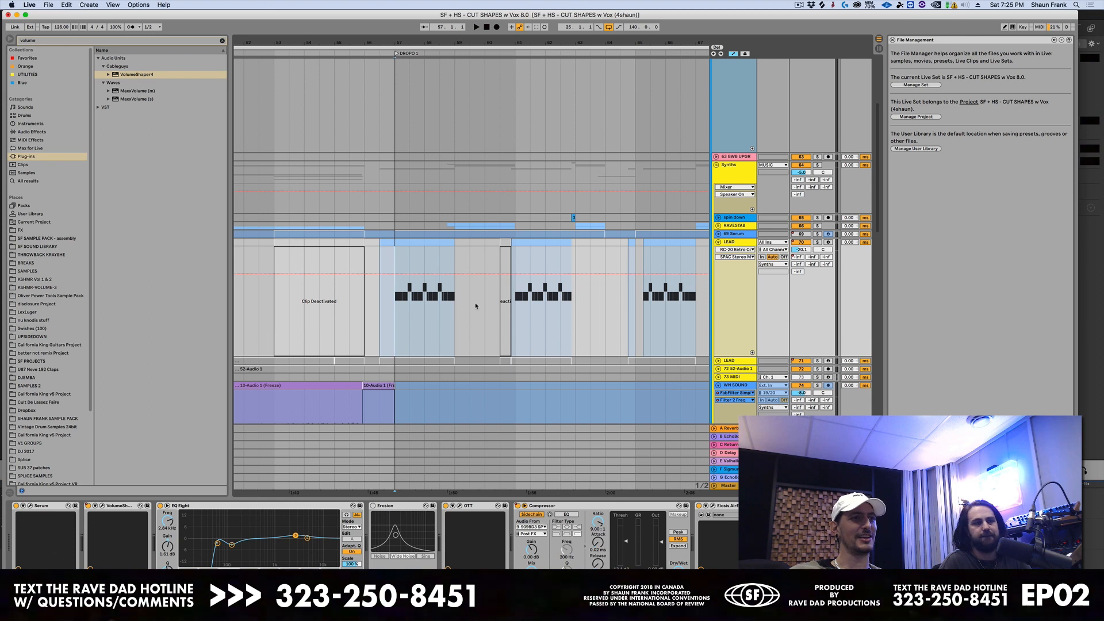
pyautogui.click(419, 301)
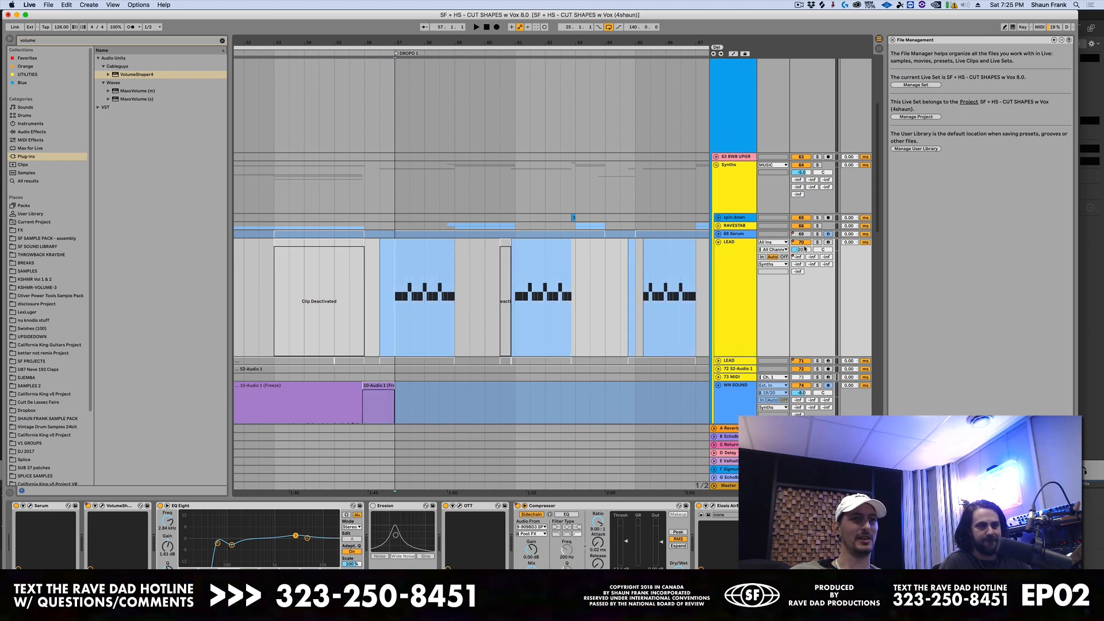
pyautogui.click(816, 242)
pyautogui.press('space')
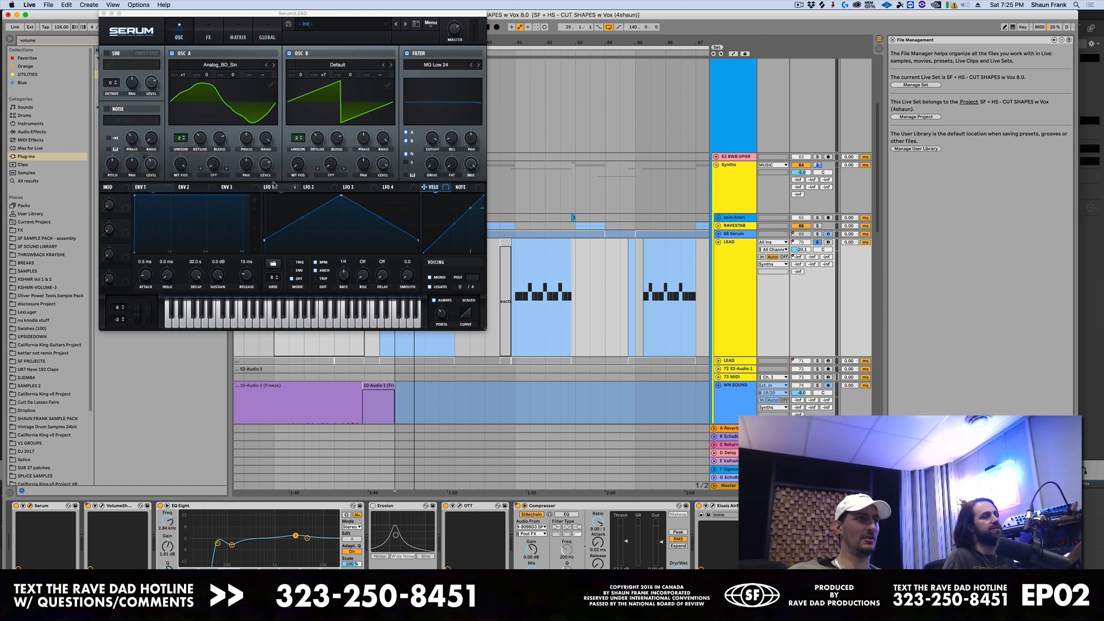
# - Compare 1 and 2 unison voices on oscillator A of the LEAD's Serum, point out oscillator B's unison, and close the plug-in
pyautogui.click(185, 141)
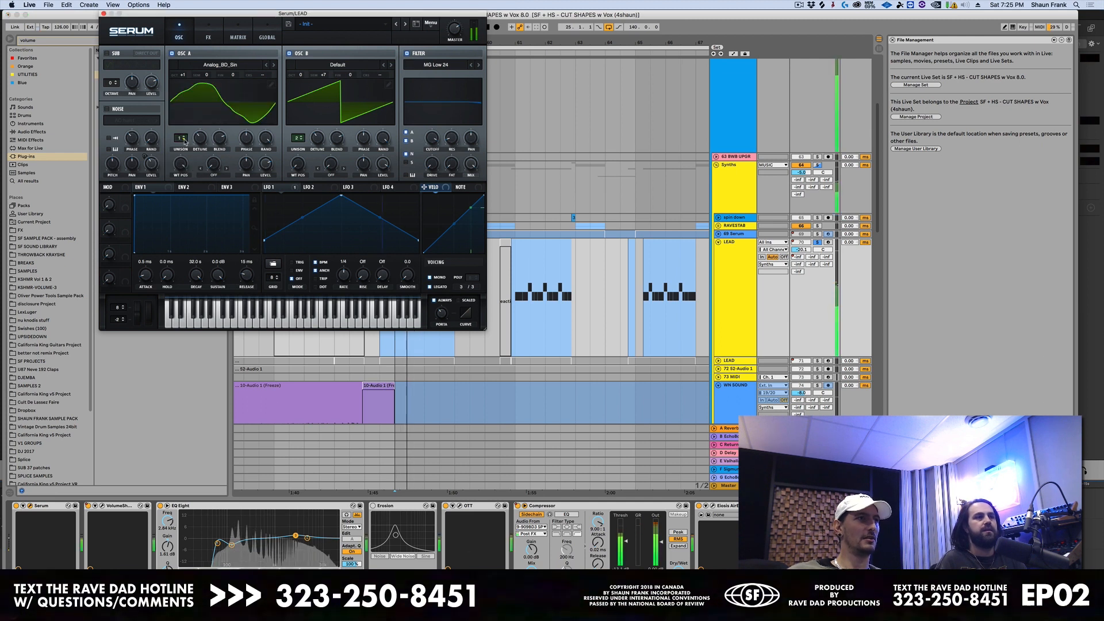
pyautogui.click(184, 137)
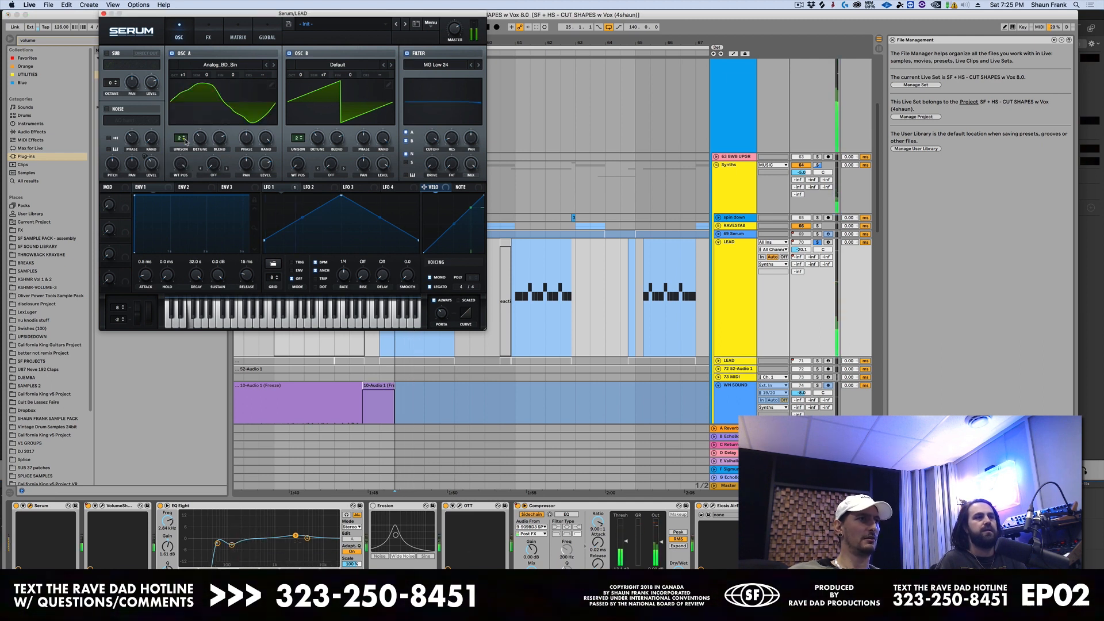
pyautogui.click(301, 141)
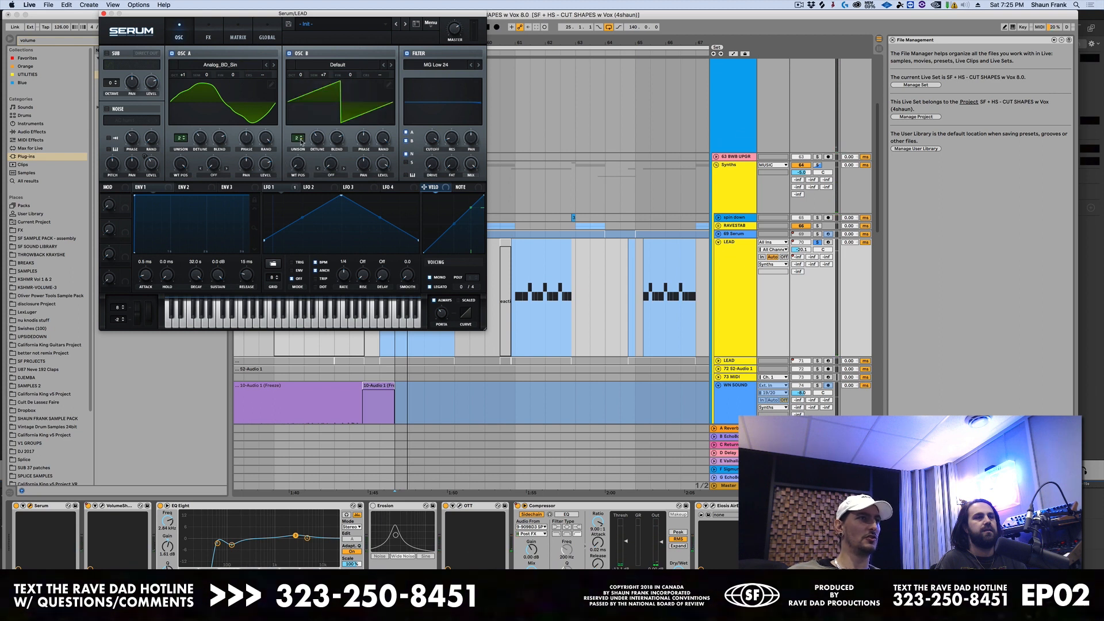
pyautogui.click(184, 140)
pyautogui.click(184, 137)
pyautogui.click(303, 138)
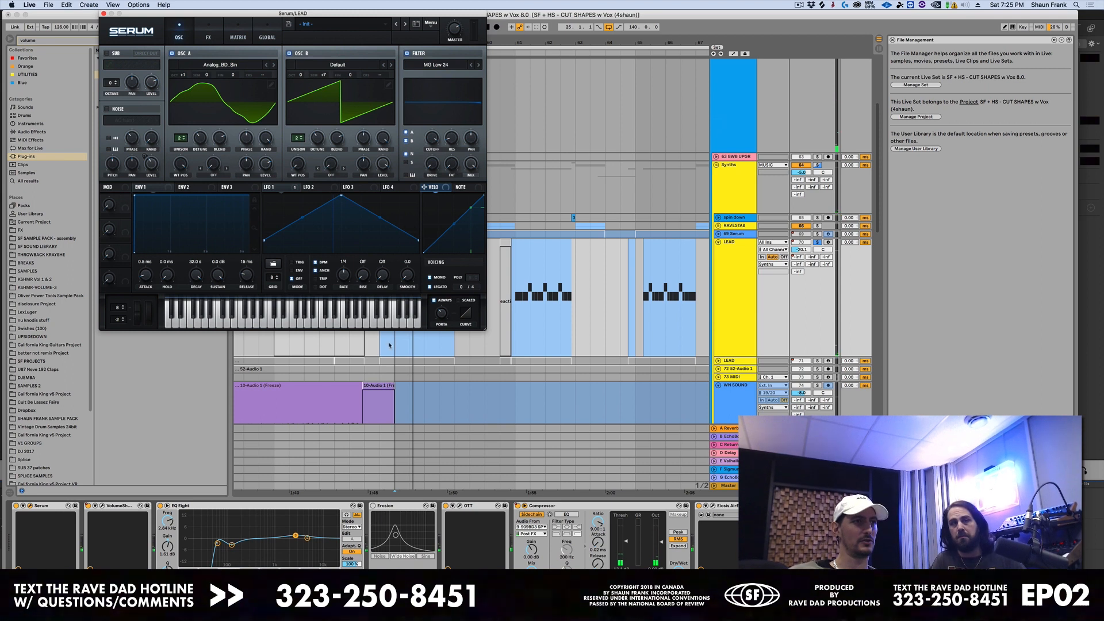
pyautogui.press('space')
pyautogui.click(104, 13)
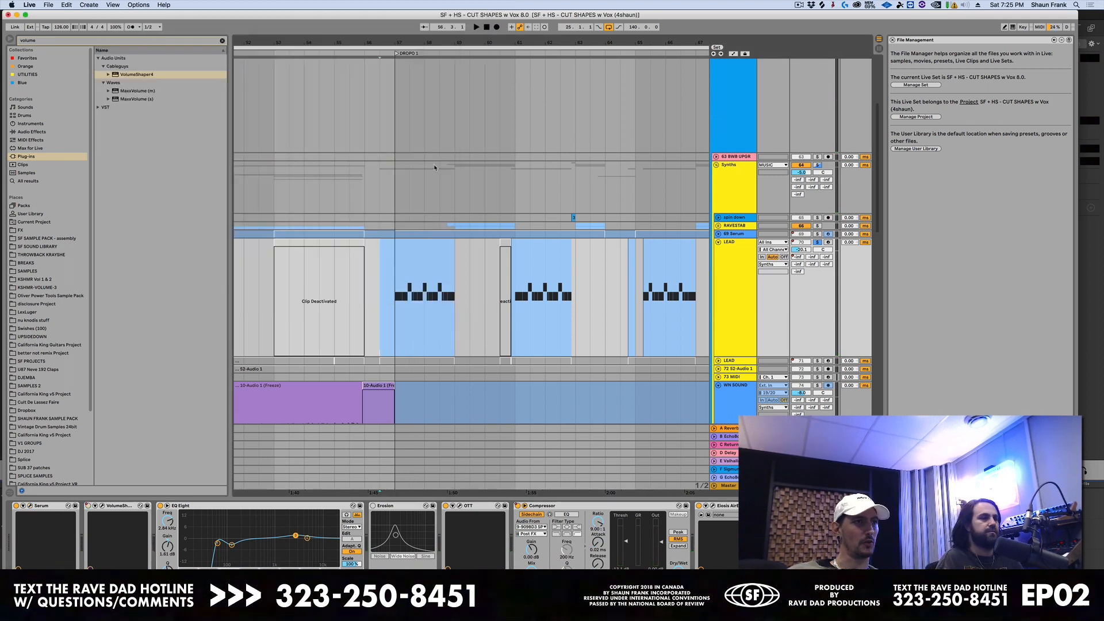
# - Select the WN SOUND track and examine the lower synth tracks across the verse, break and drop sections
pyautogui.scroll(-5, 493, 257)
pyautogui.scroll(-3, 494, 256)
pyautogui.click(452, 289)
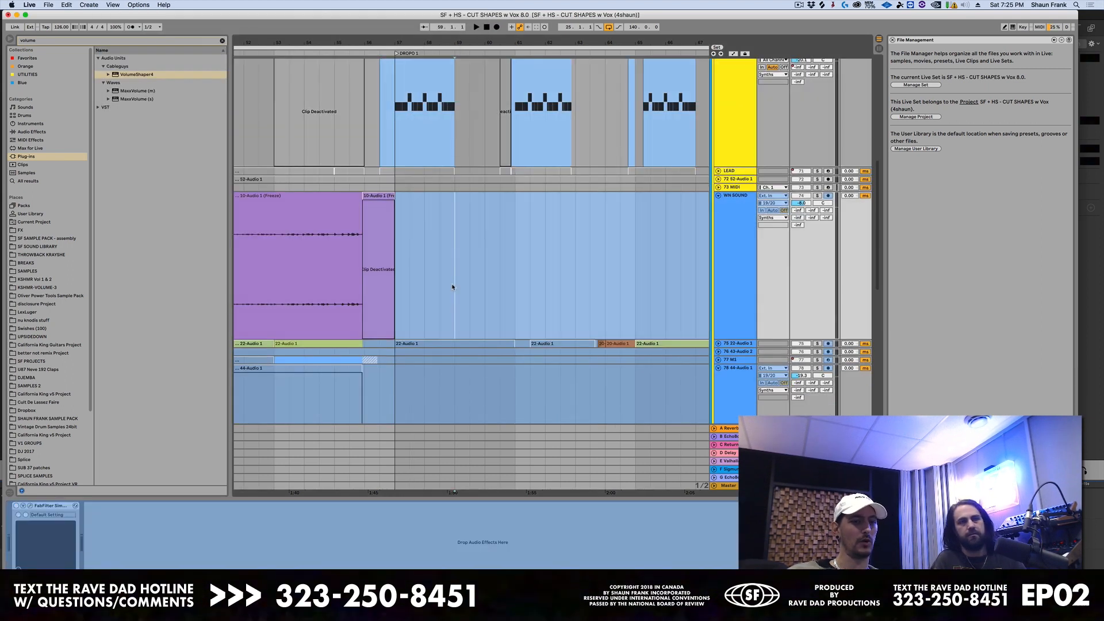
pyautogui.press('-')
pyautogui.press('-')
pyautogui.scroll(-4, 470, 270)
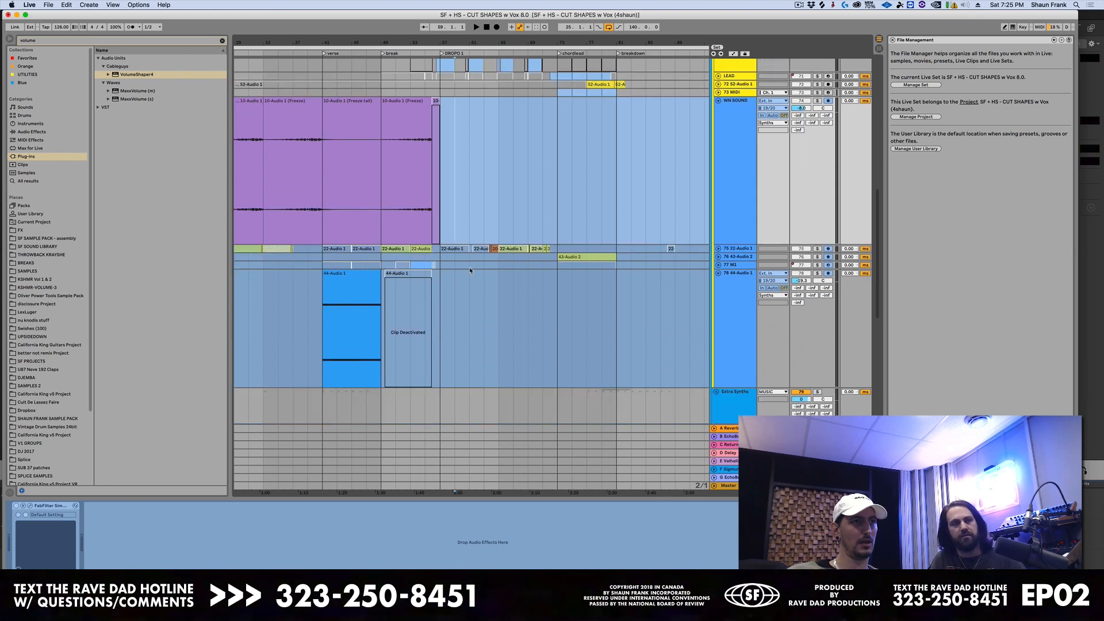
pyautogui.scroll(-3, 491, 269)
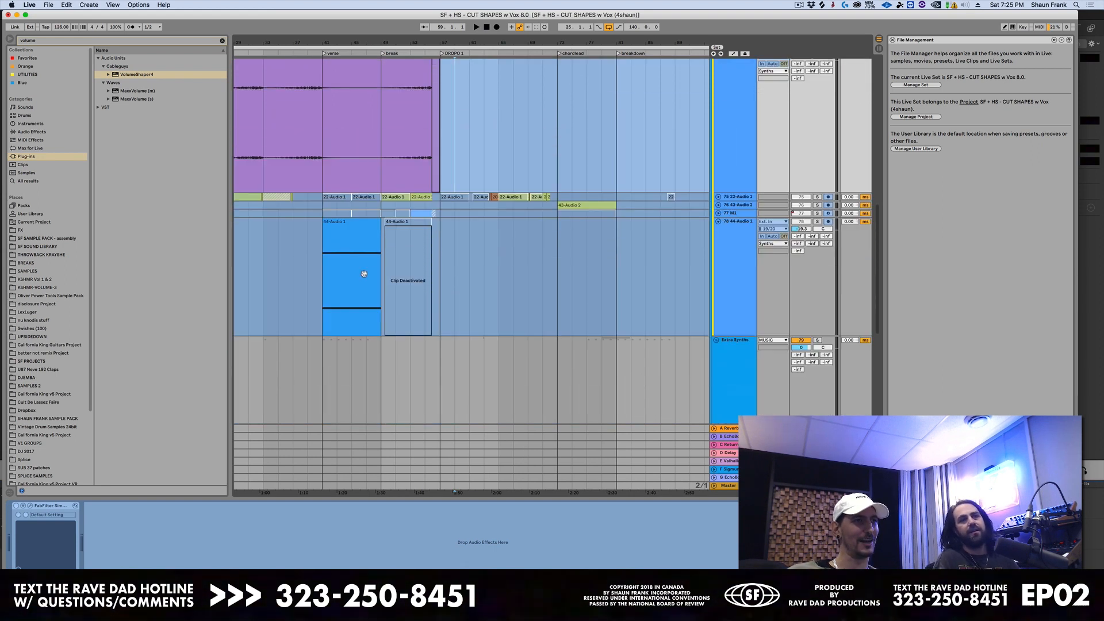
pyautogui.scroll(4, 531, 283)
pyautogui.scroll(4, 575, 195)
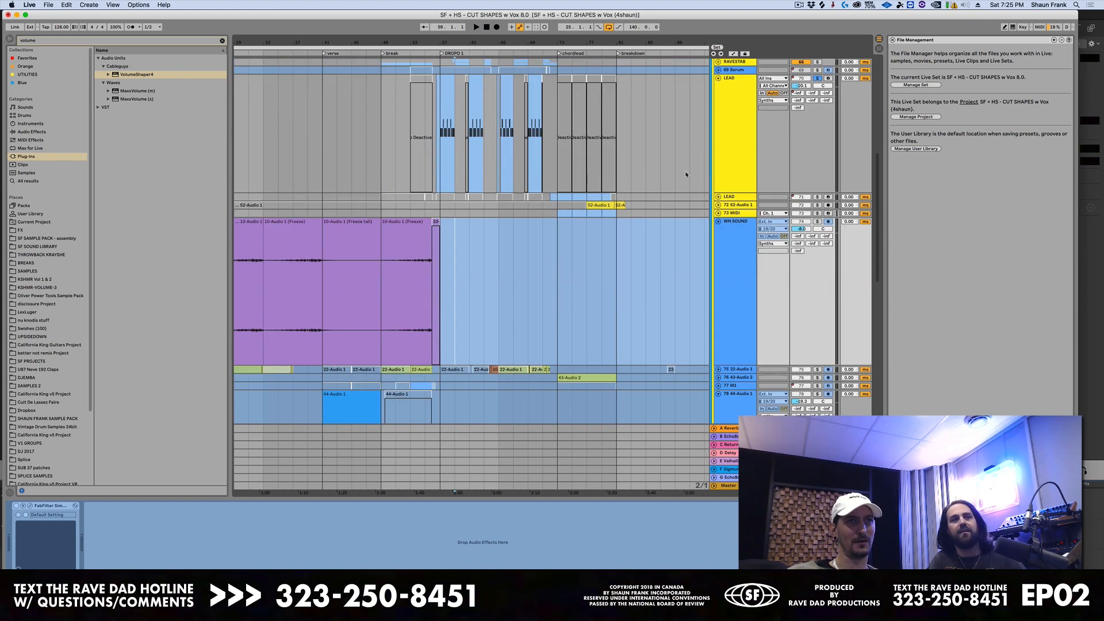
# - Take the LEAD track out of solo, solo the Synths group, and play it around DROPO 1
pyautogui.press('space')
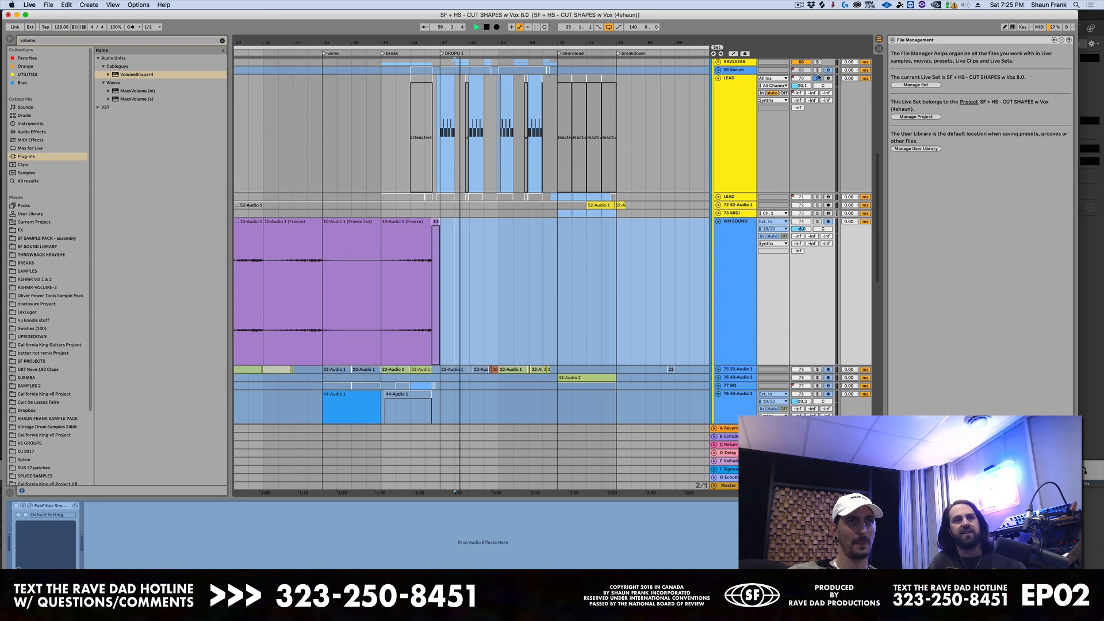
pyautogui.scroll(5, 718, 196)
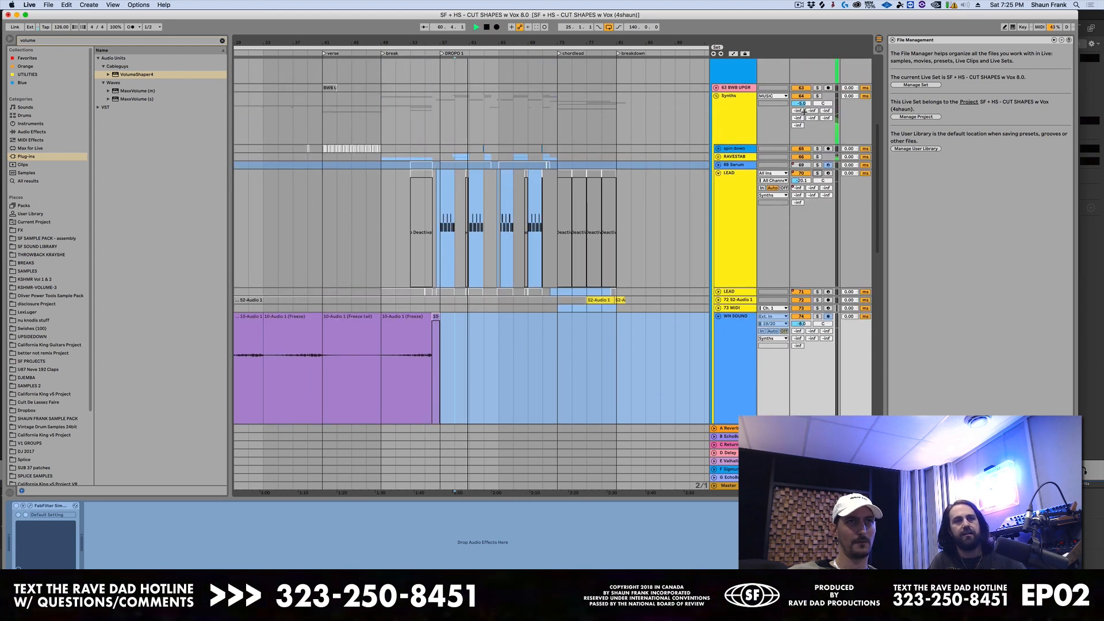
pyautogui.click(440, 125)
pyautogui.press('+')
pyautogui.press('+')
pyautogui.press('space')
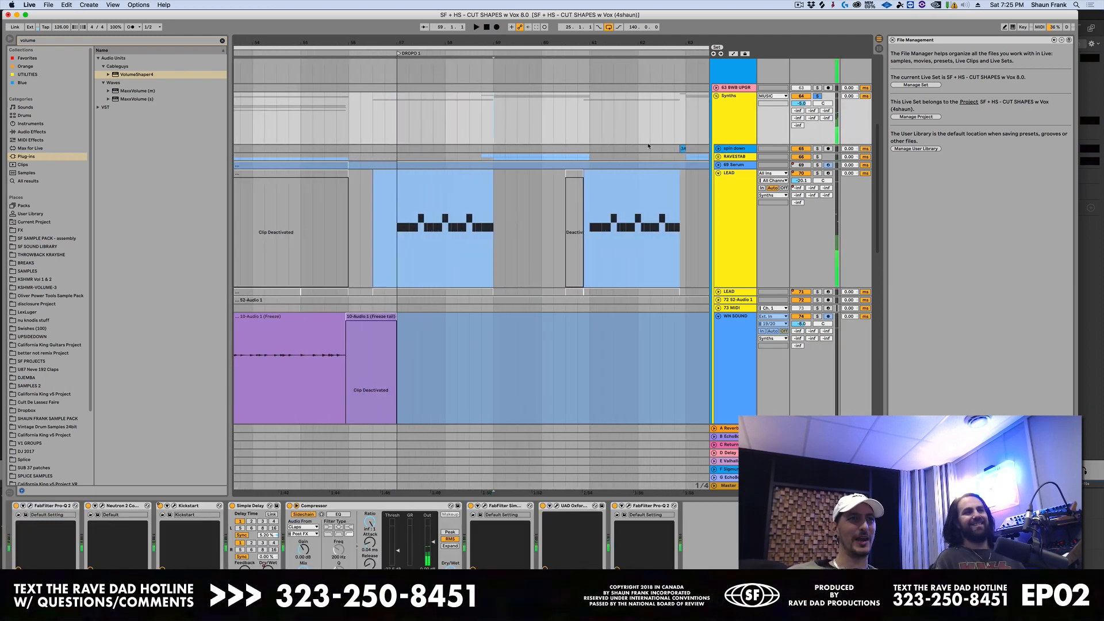
# - Unfold and solo the RAVESTAB group, play it, and show the devices of its first track
pyautogui.click(729, 158)
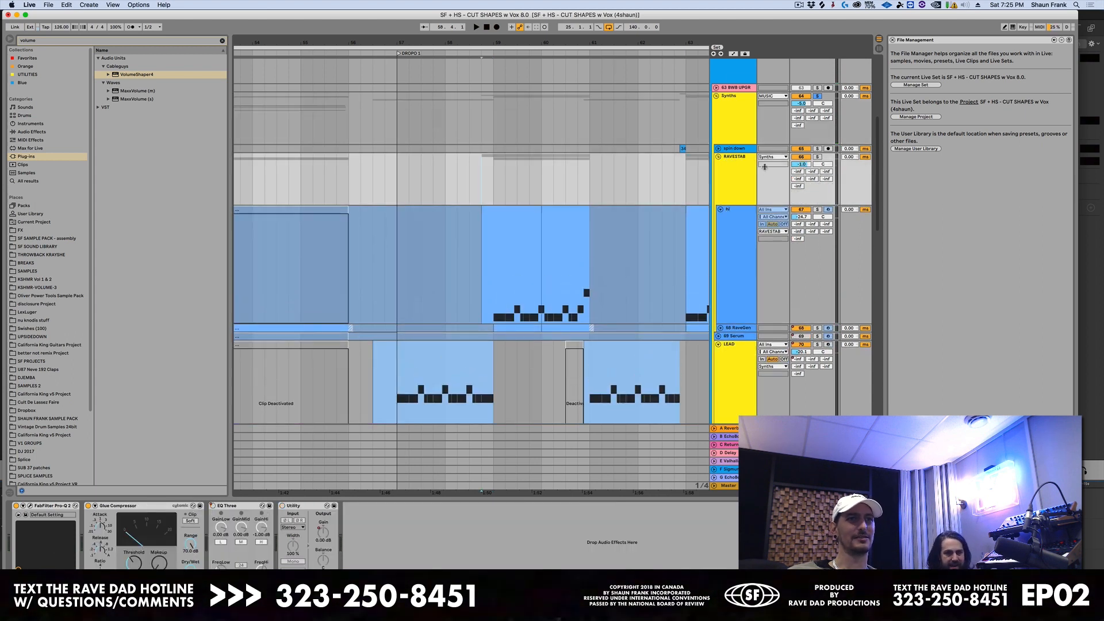
pyautogui.press('space')
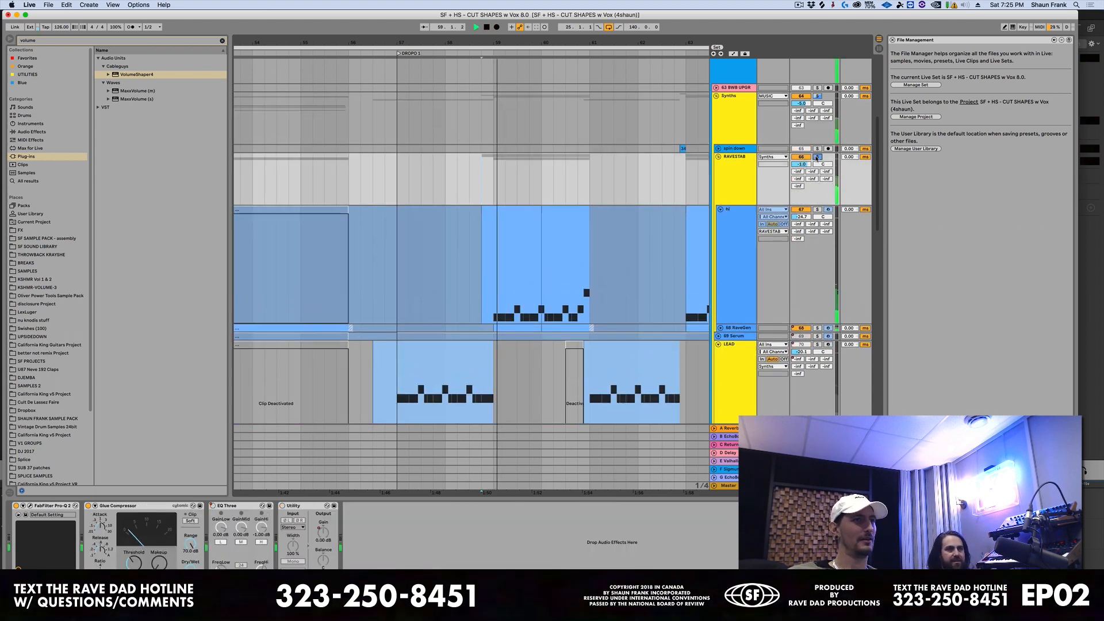
pyautogui.click(733, 237)
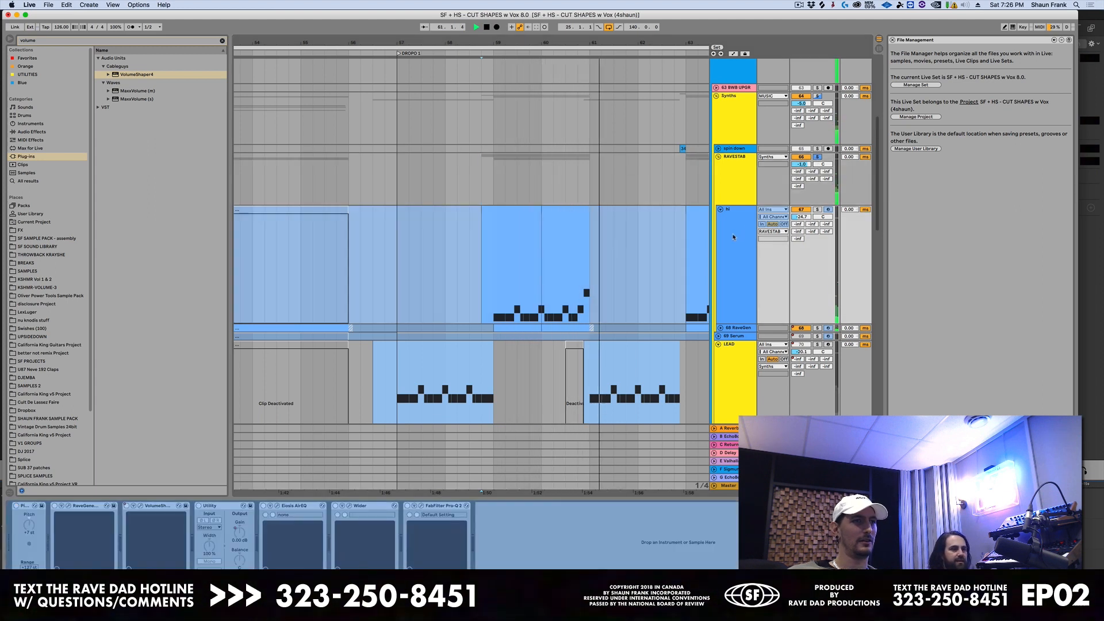
pyautogui.press('space')
# - Open the LEAD track's VolumeShaper 4 to examine its volume curve, select the clip at DROPO 1, and close the plug-in
pyautogui.scroll(-2, 733, 240)
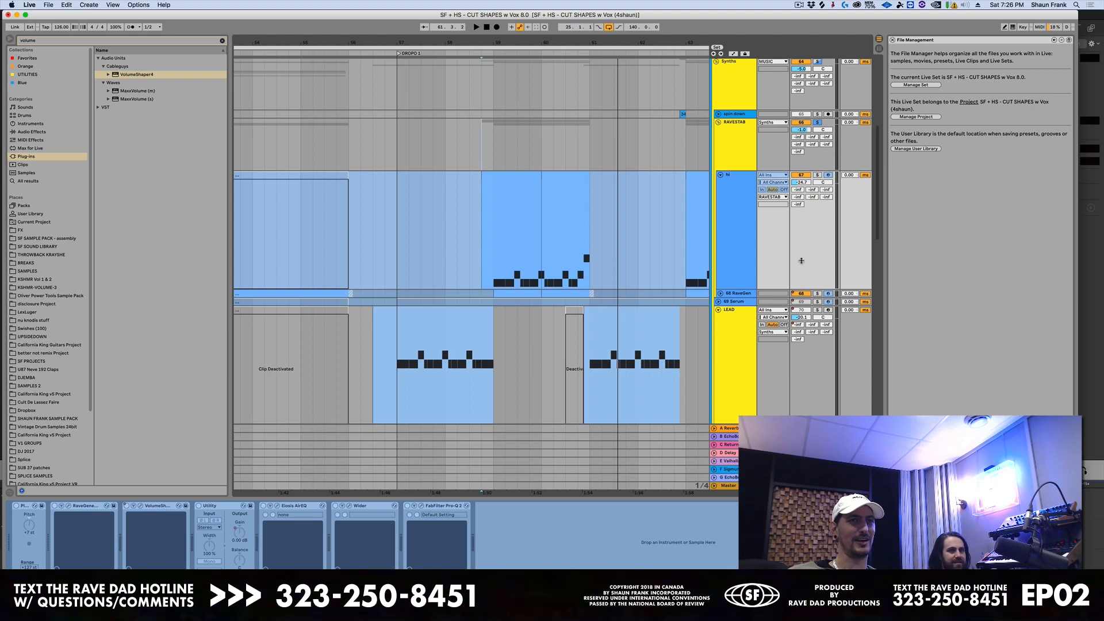
pyautogui.click(743, 318)
pyautogui.scroll(-2, 560, 271)
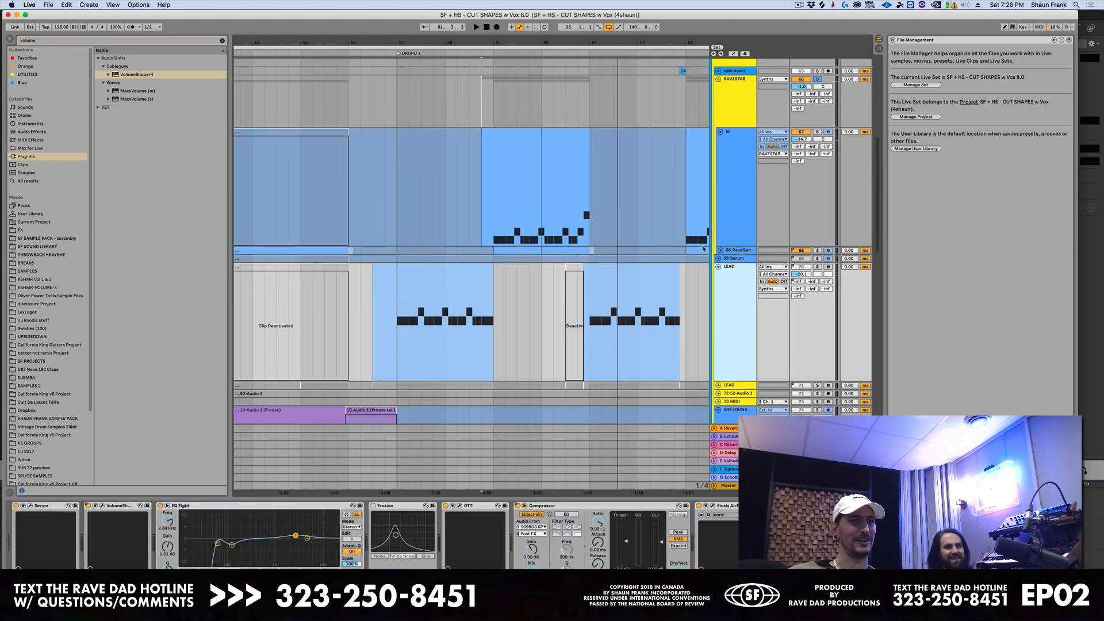
pyautogui.scroll(-1, 540, 284)
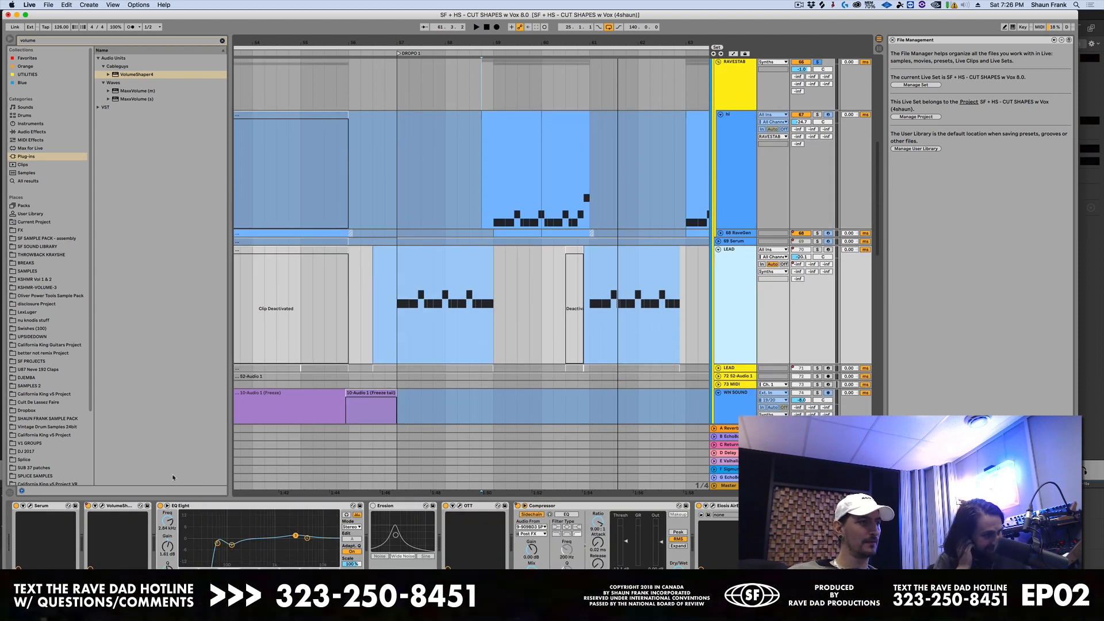
pyautogui.scroll(-2, 476, 247)
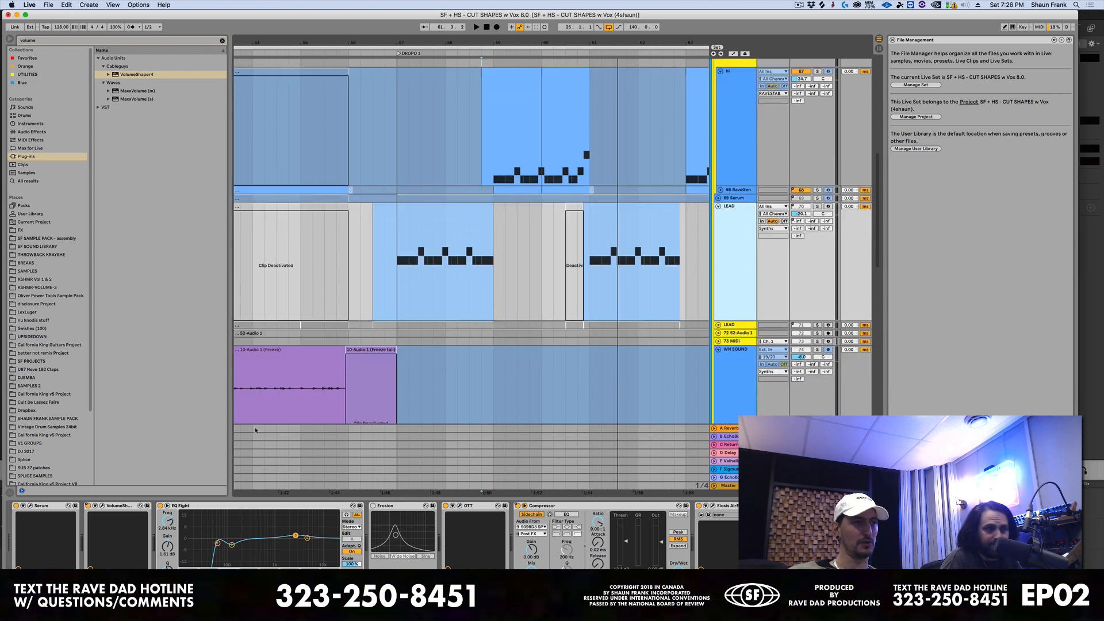
pyautogui.click(101, 506)
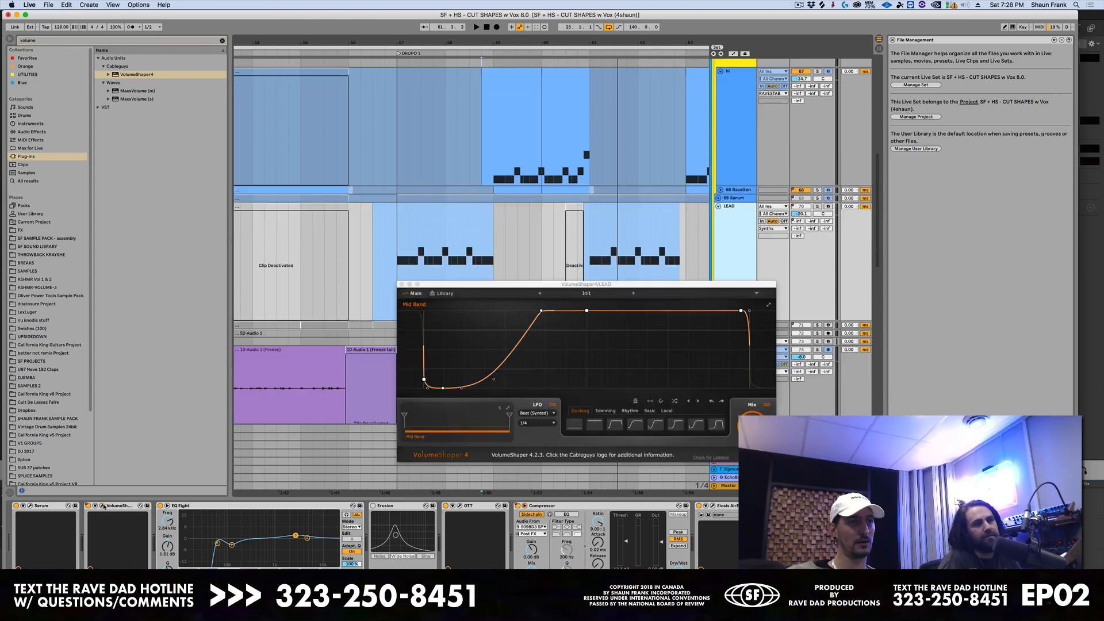
pyautogui.click(395, 233)
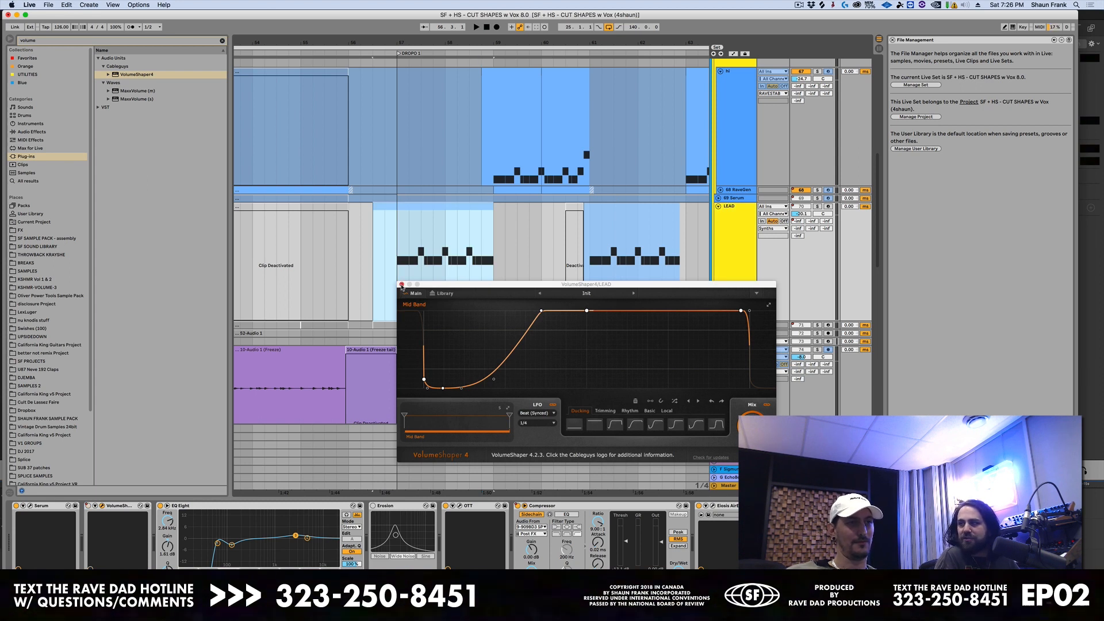
pyautogui.click(402, 284)
# - Solo the WN SOUND track and play its part leading into DROPO 1
pyautogui.scroll(-4, 419, 295)
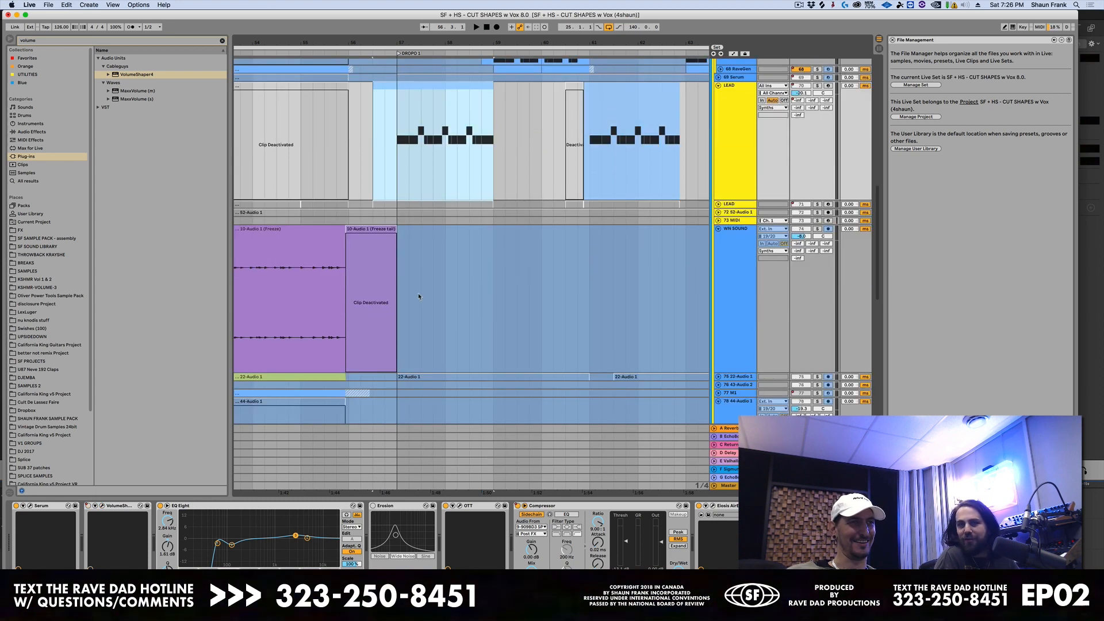
pyautogui.click(419, 296)
pyautogui.press('-')
pyautogui.press('-')
pyautogui.scroll(-2, 420, 294)
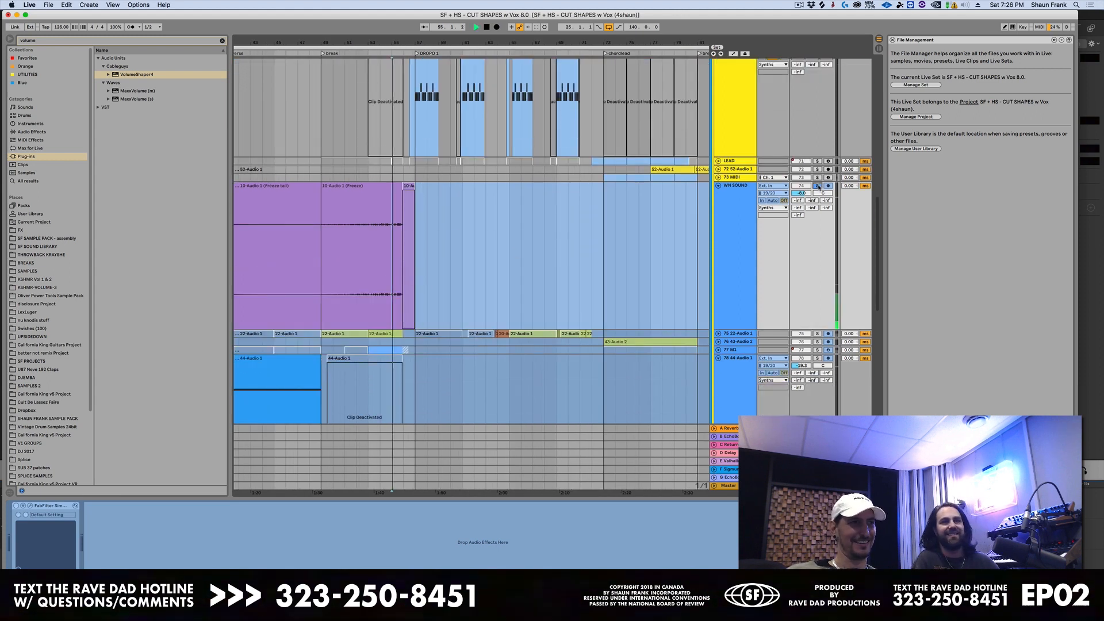
pyautogui.press('space')
# - Unfold the BASS group and set the start position at DROPO 1 on it
pyautogui.scroll(-12, 530, 277)
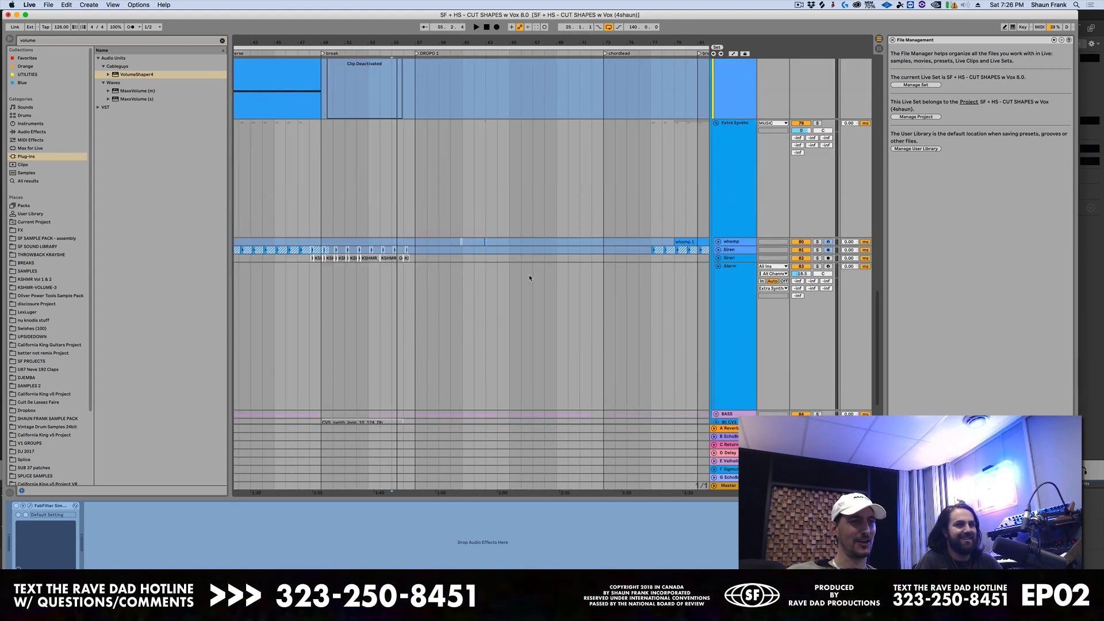
pyautogui.scroll(-5, 529, 278)
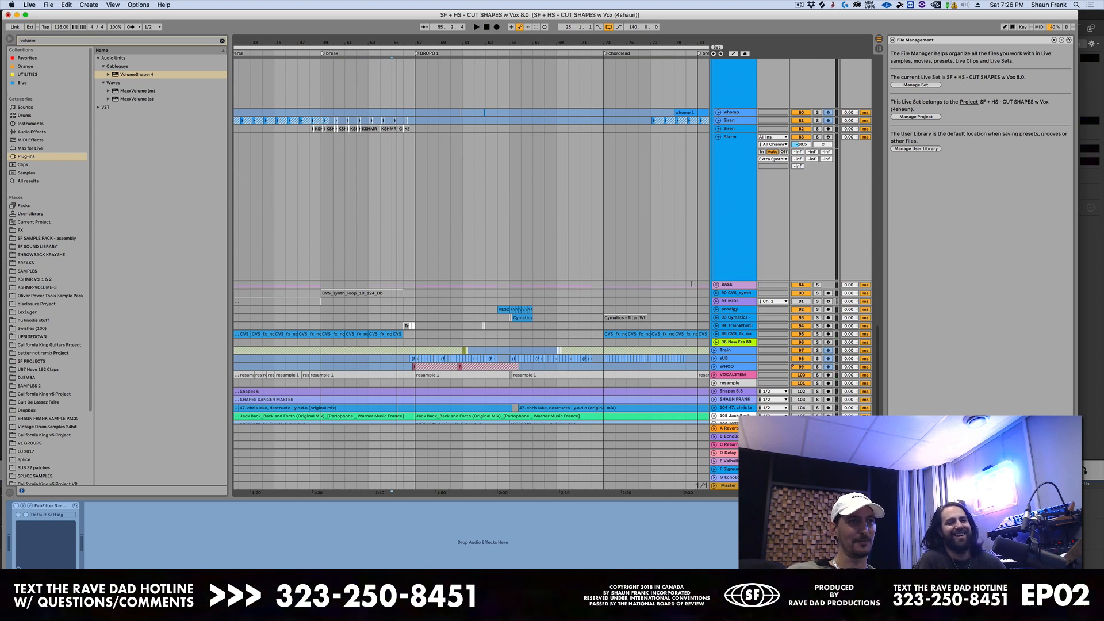
pyautogui.click(715, 285)
pyautogui.scroll(-3, 452, 266)
pyautogui.click(419, 262)
pyautogui.scroll(-3, 547, 218)
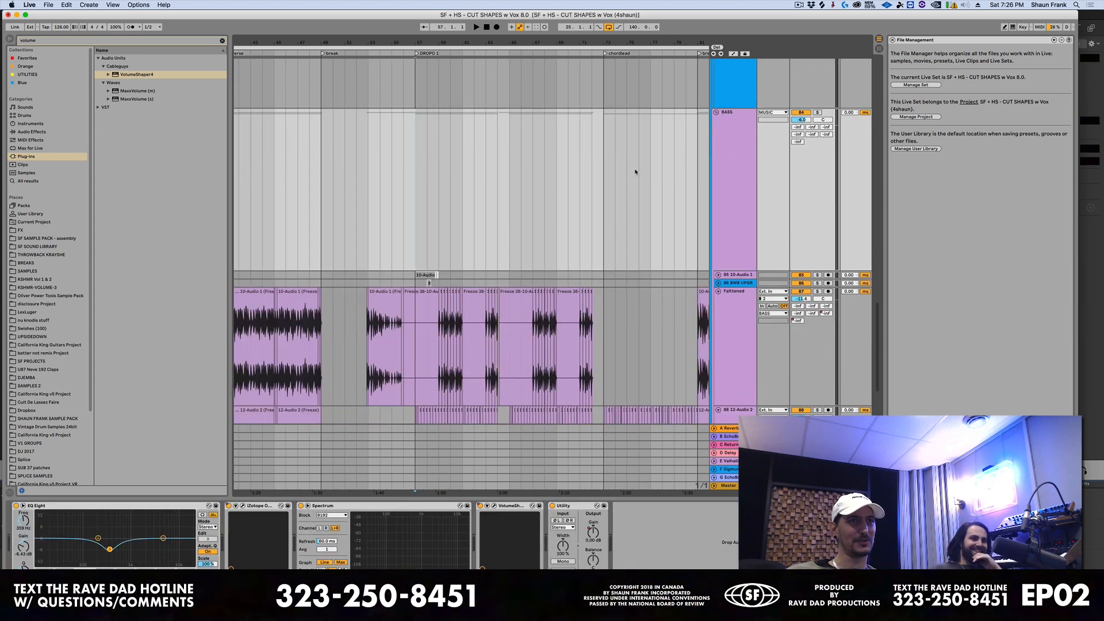
# - Play the BASS group from DROPO 1
pyautogui.press('space')
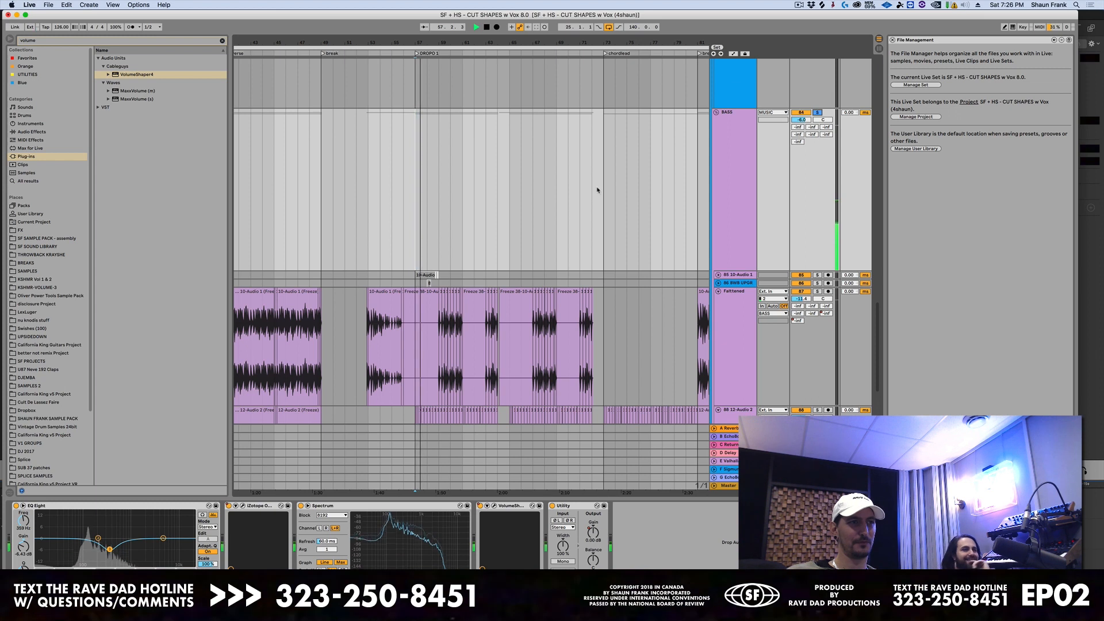
pyautogui.scroll(-3, 598, 189)
pyautogui.scroll(-1, 595, 198)
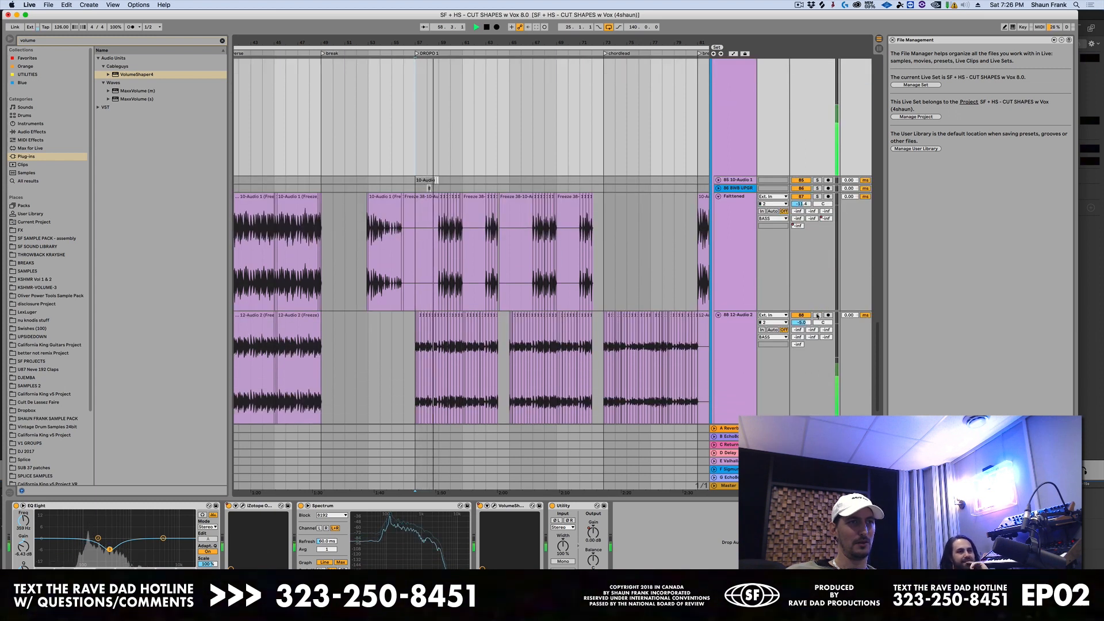
pyautogui.press('space')
# - Solo the 12-Audio 2 track in the BASS group, show its devices and play it from DROPO 1
pyautogui.click(817, 315)
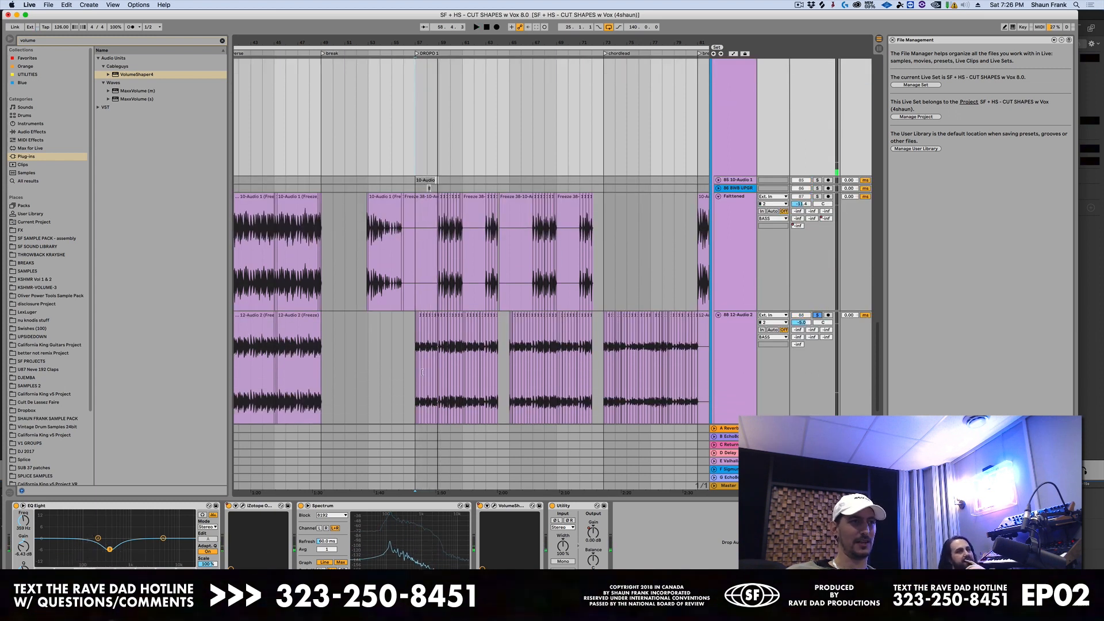
pyautogui.click(745, 345)
pyautogui.press('space')
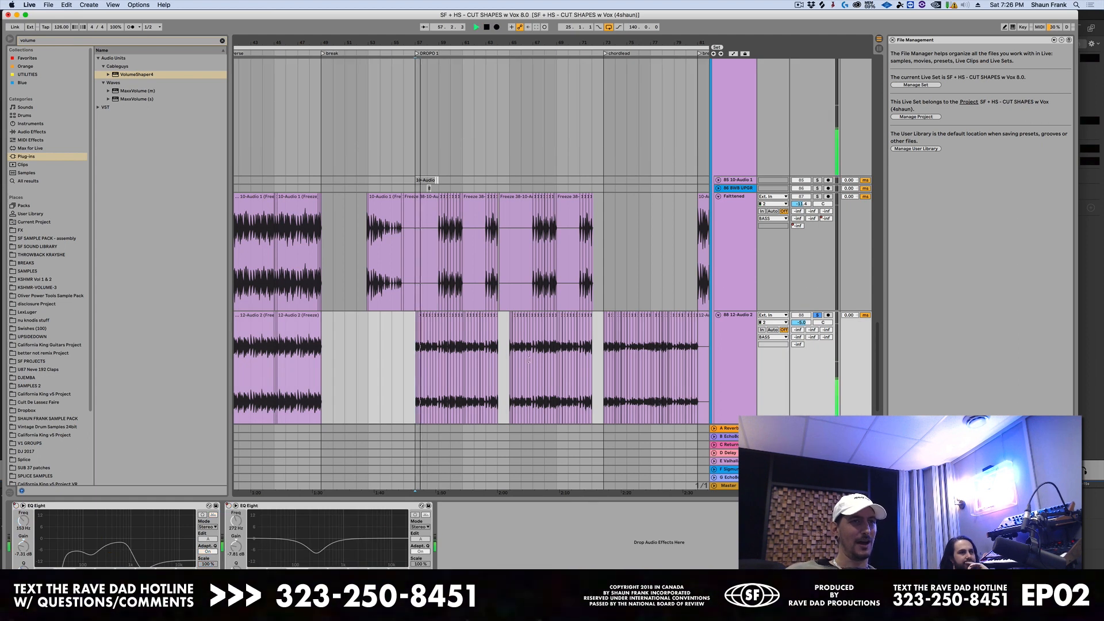
pyautogui.scroll(-5, 444, 343)
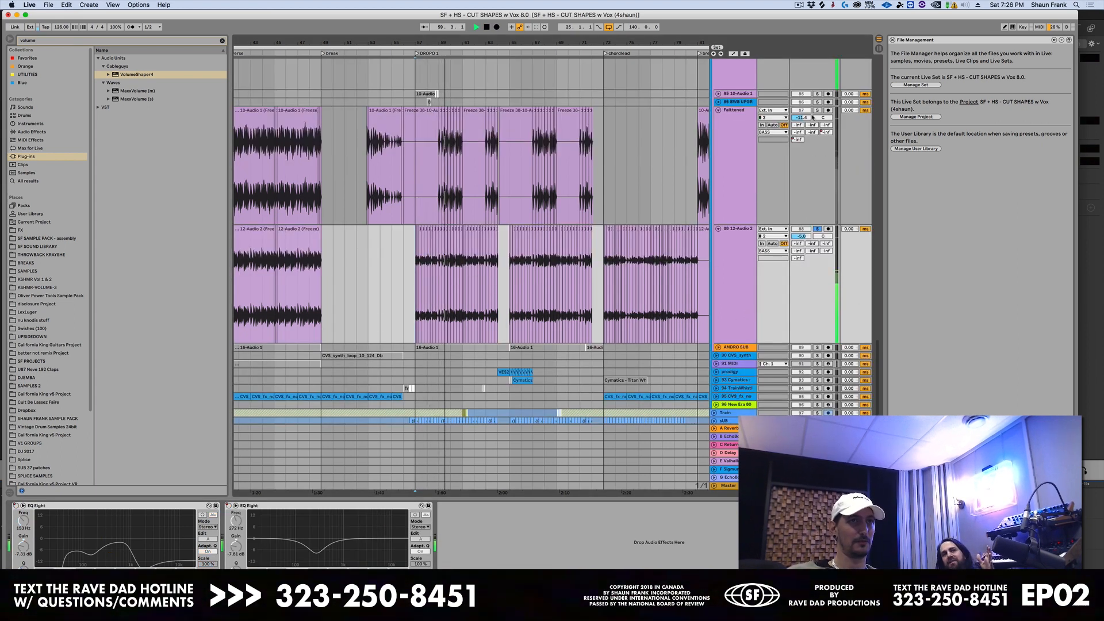
# - Solo the audio track above 12-Audio 2 and play its chopped bass clips after DROPO 1
pyautogui.click(817, 111)
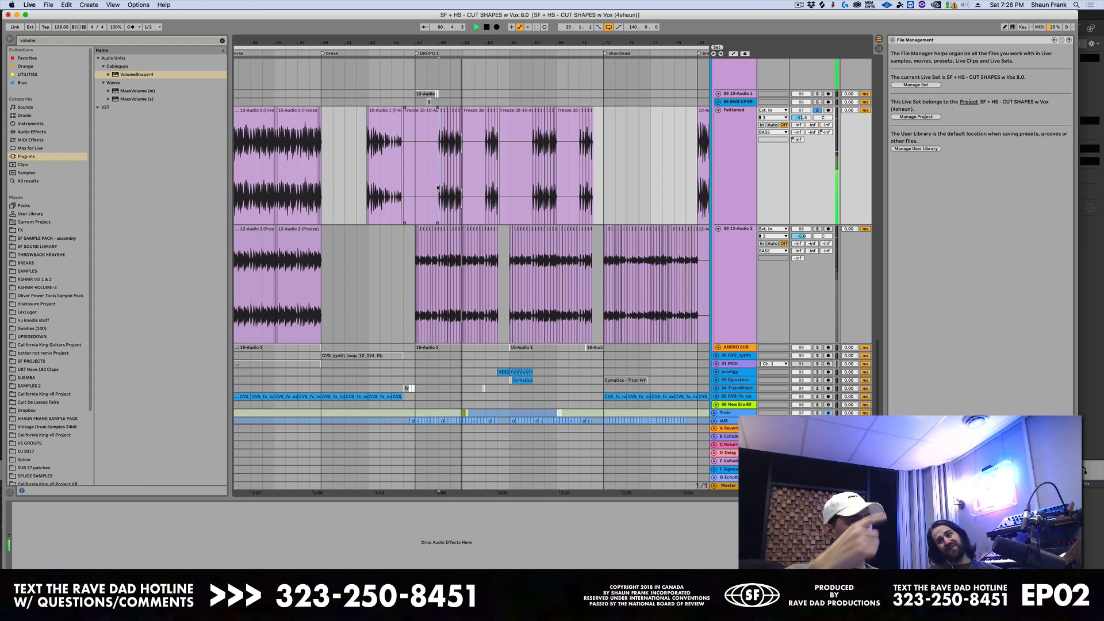
pyautogui.press('space')
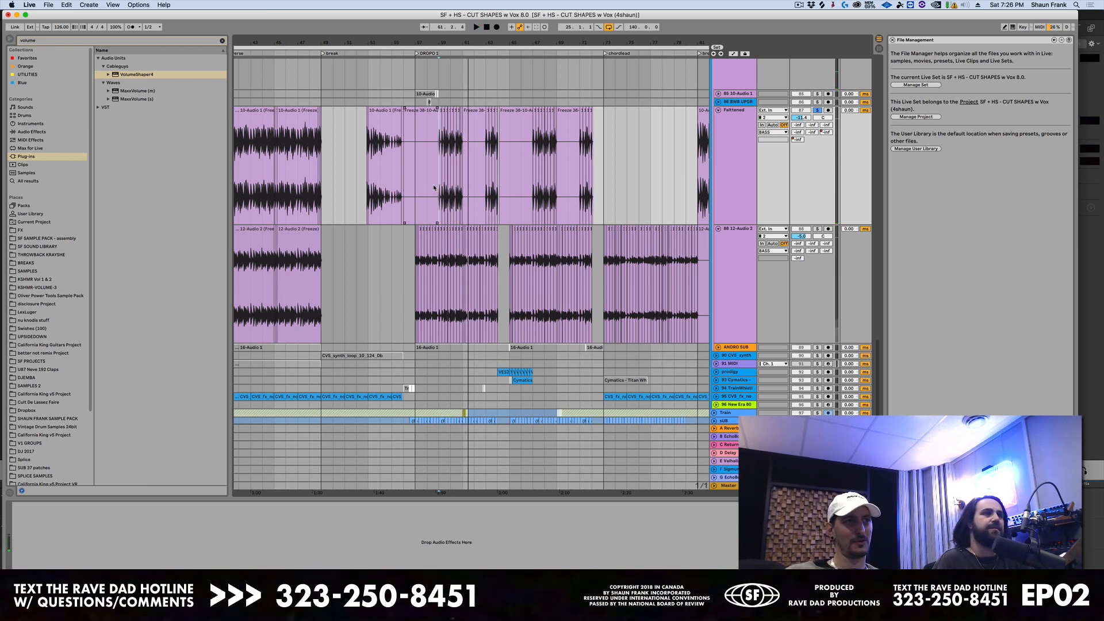
pyautogui.press('space')
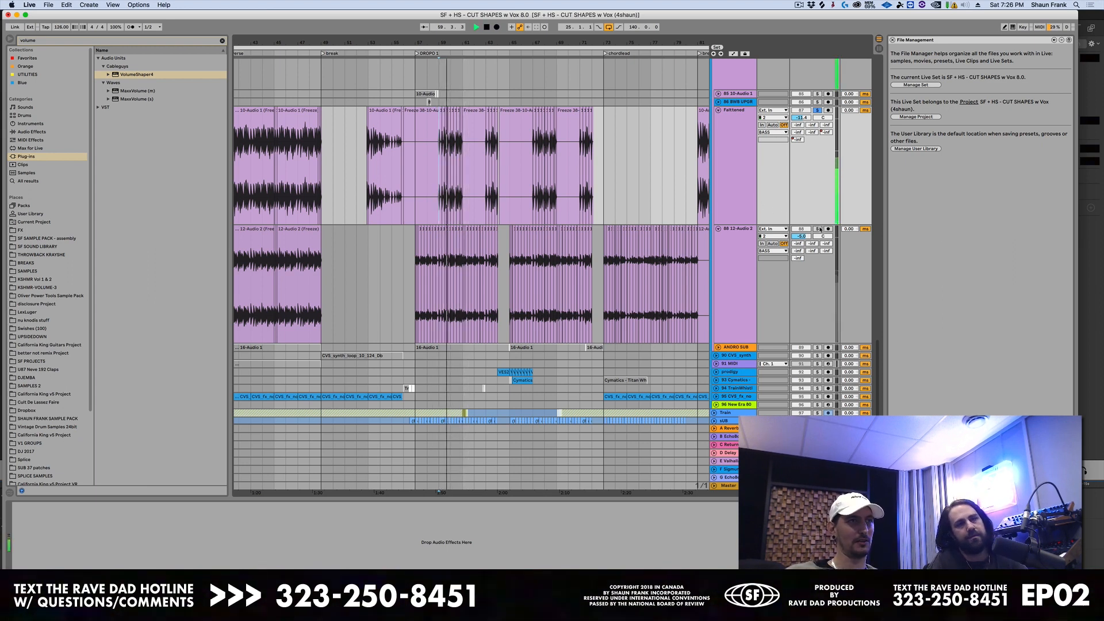
# - Solo and play the 12-Audio 2 track again, show its devices, and select the ANDRO SUB track
pyautogui.press('space')
pyautogui.press('space')
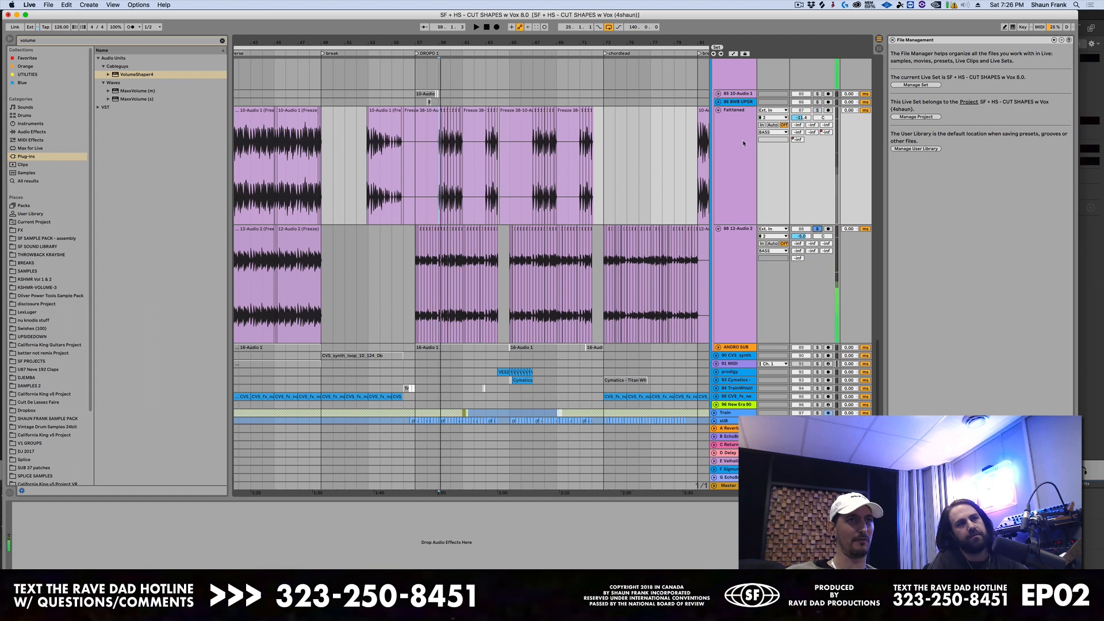
pyautogui.click(728, 268)
pyautogui.scroll(-5, 676, 276)
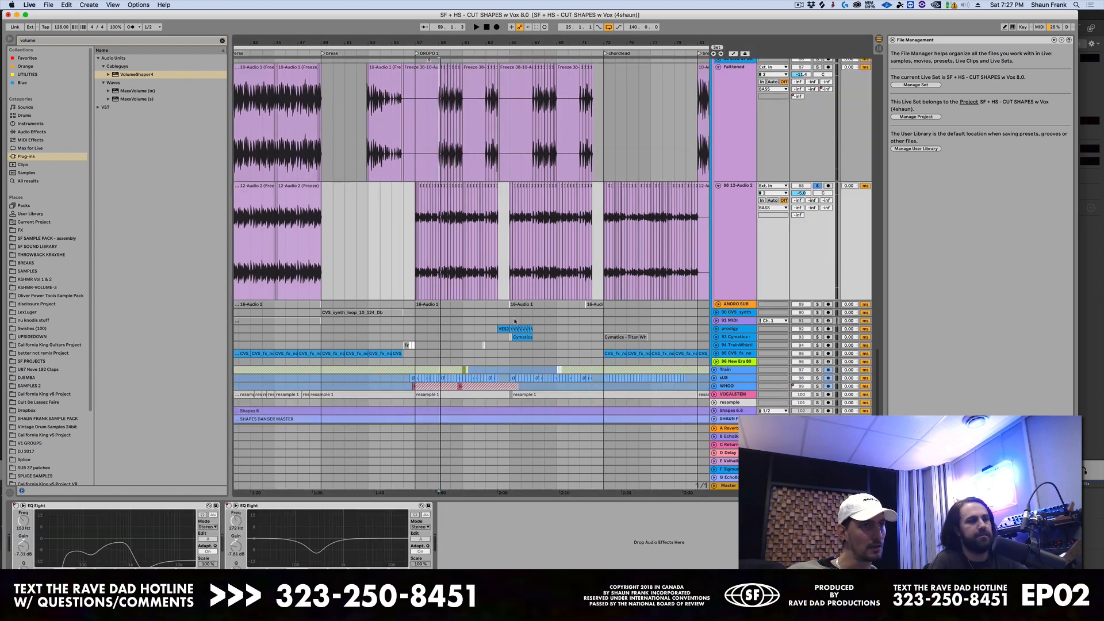
pyautogui.click(722, 263)
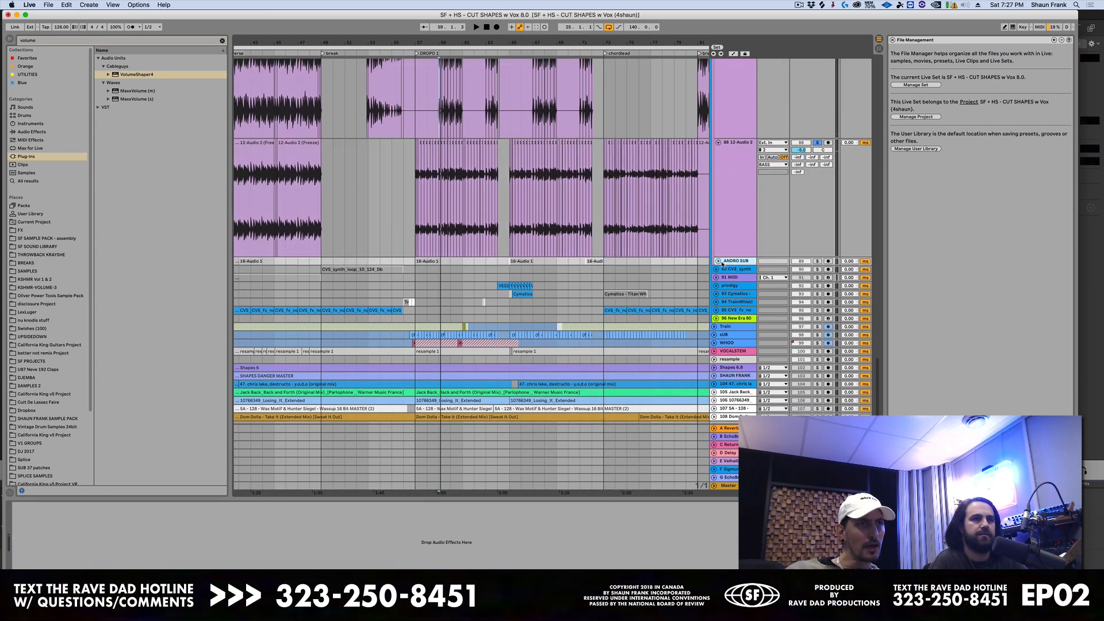
pyautogui.scroll(-2, 695, 263)
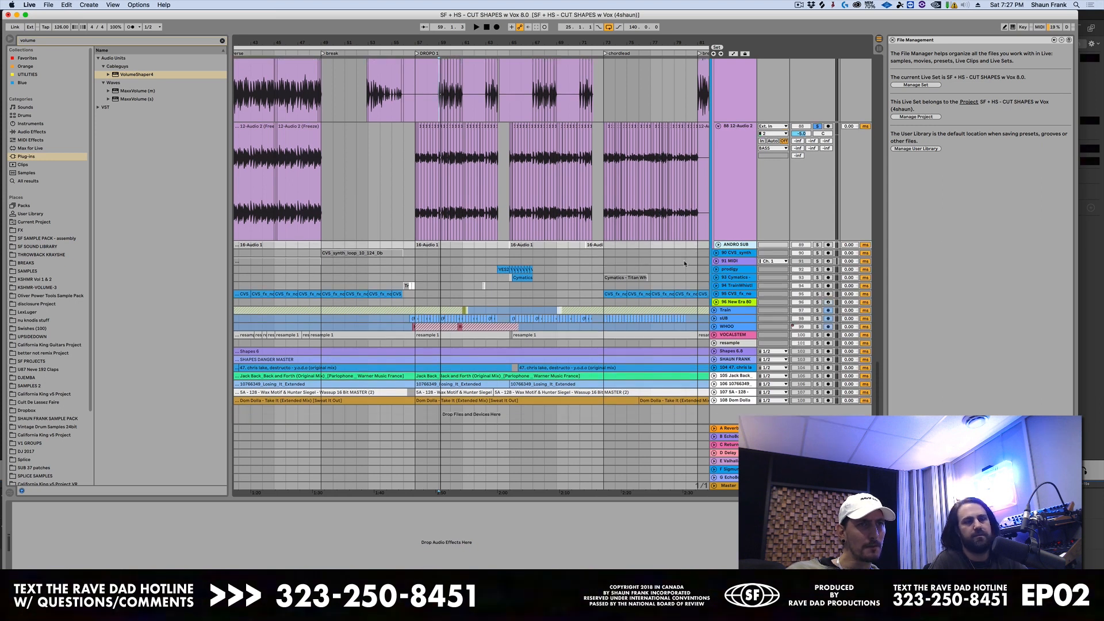
# - Unfold the Train track, solo it in place of 12-Audio 2, and play its short clips at bar 61
pyautogui.click(714, 309)
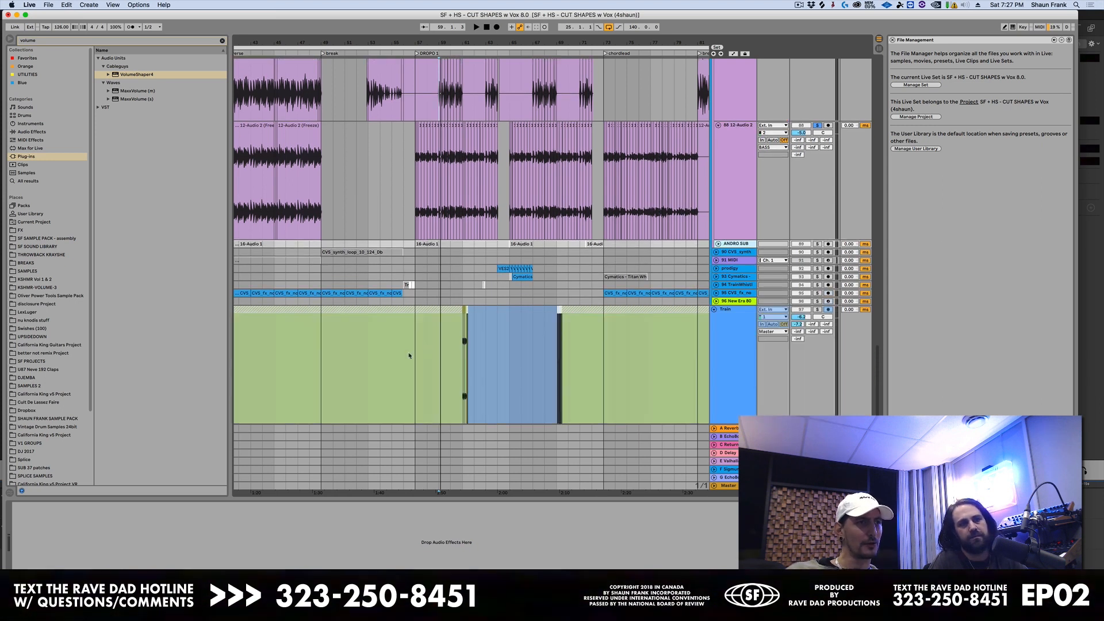
pyautogui.click(462, 363)
pyautogui.press('+')
pyautogui.press('+')
pyautogui.press('+')
pyautogui.press('+')
pyautogui.press('+')
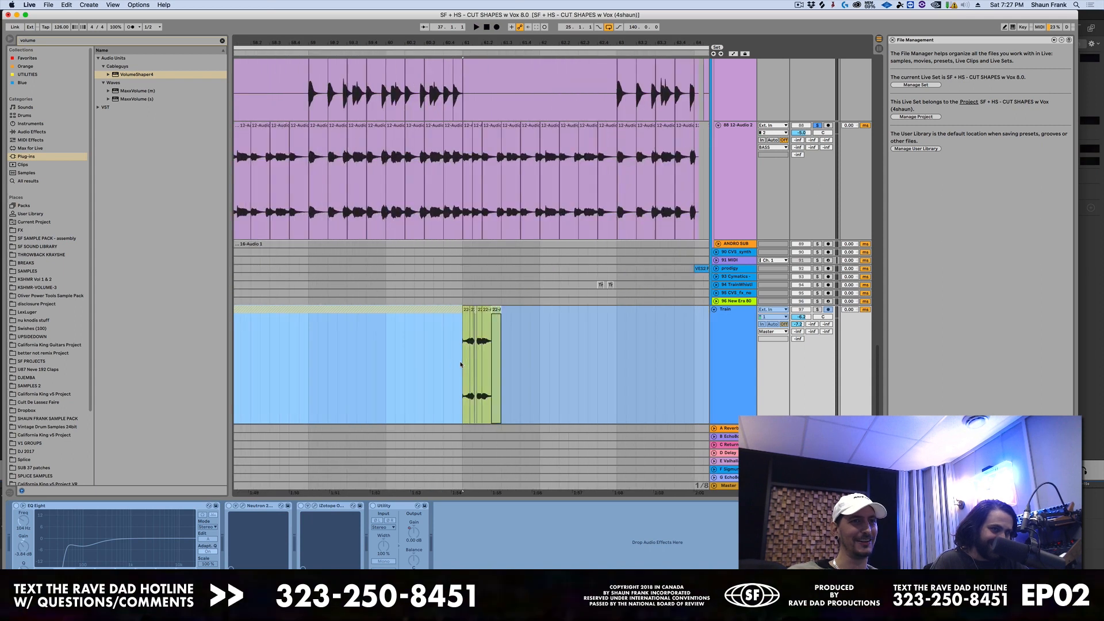
pyautogui.click(818, 125)
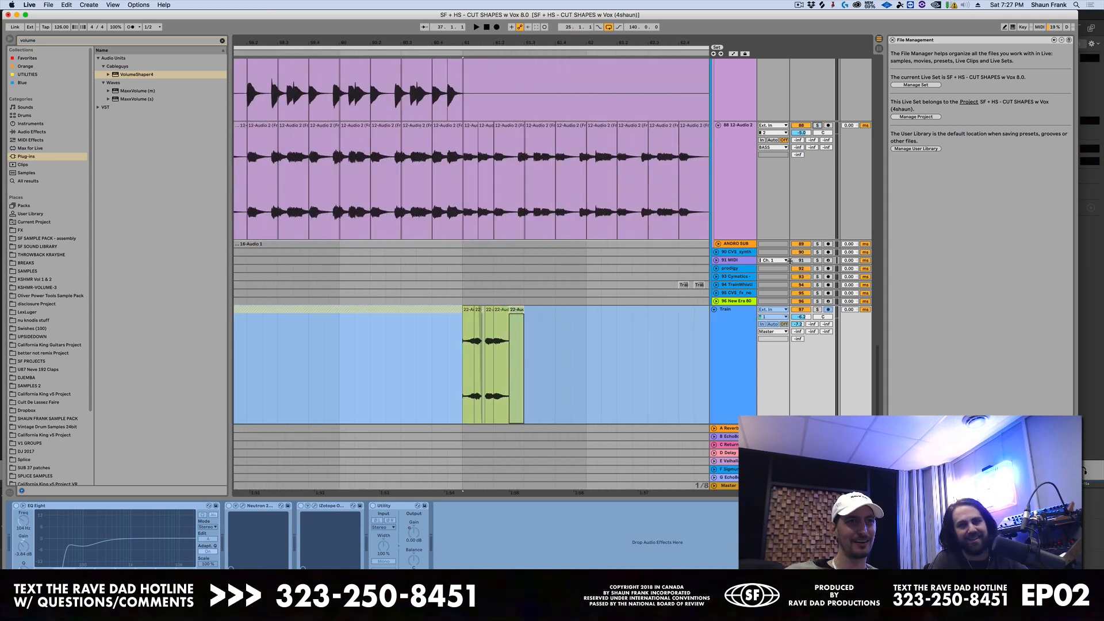
pyautogui.press('space')
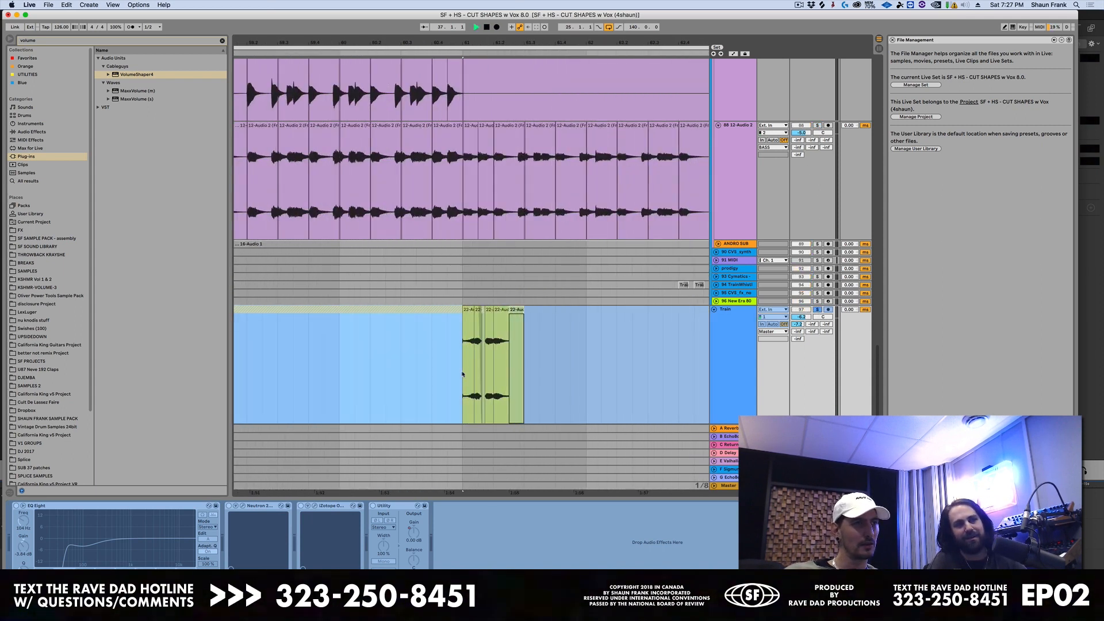
pyautogui.press('Right')
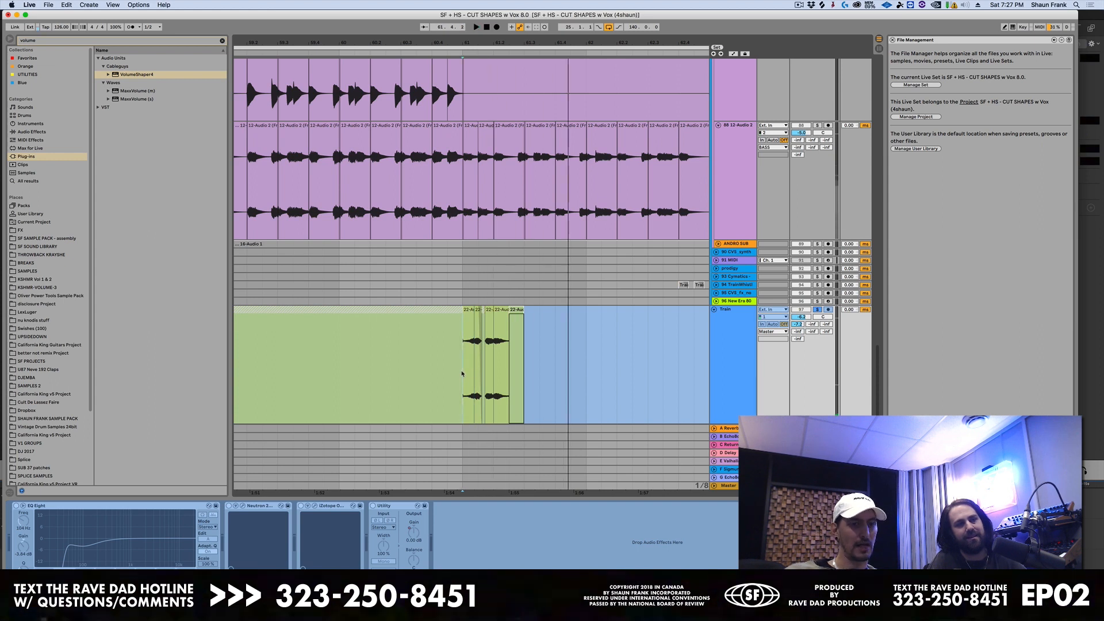
# - Audition the Train track's earlier short clips just before bar 33 and examine them up close
pyautogui.press('-')
pyautogui.press('-')
pyautogui.press('-')
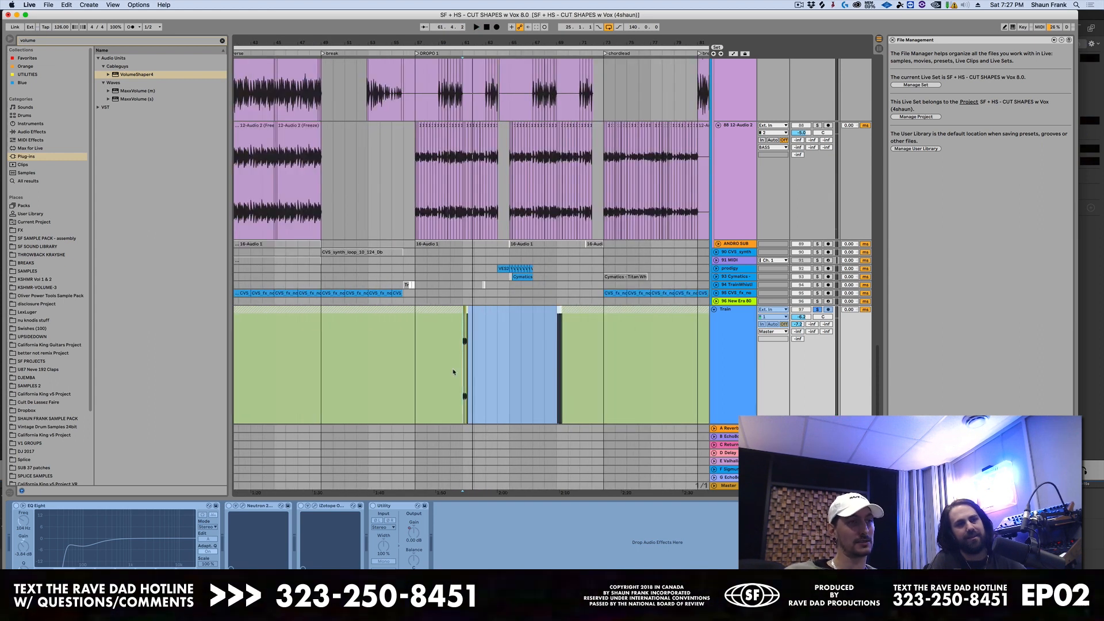
pyautogui.hscroll(-5, 453, 372)
pyautogui.click(367, 373)
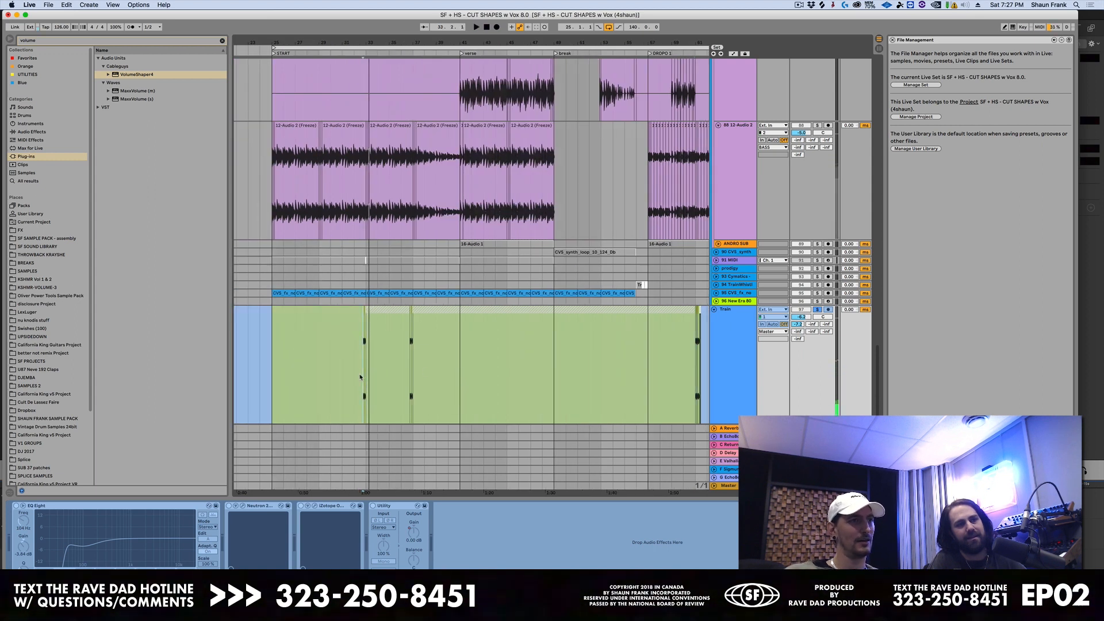
pyautogui.press('+')
pyautogui.press('+')
pyautogui.press('+')
pyautogui.press('+')
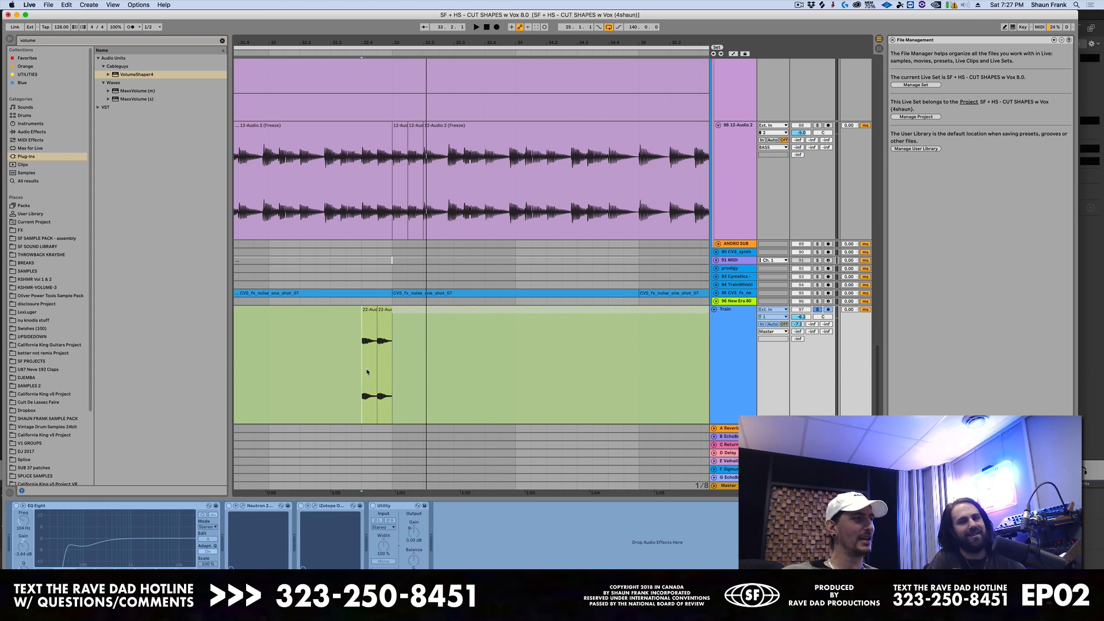
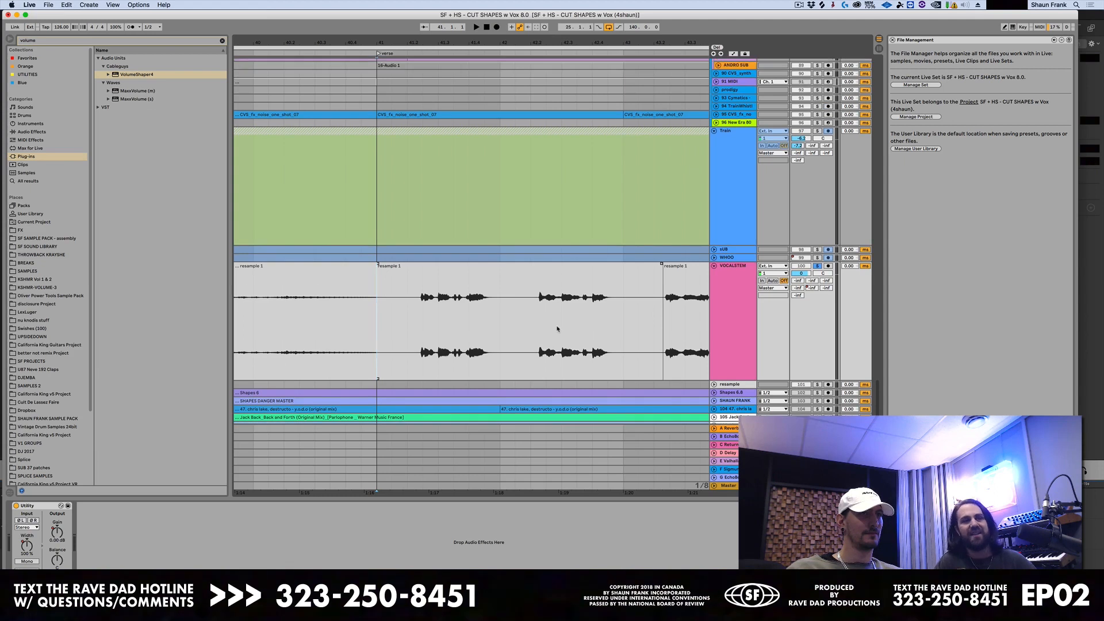
# - Play the soloed VOCALSTEM track from bar 56, just before DROPO 1
pyautogui.scroll(8, 557, 329)
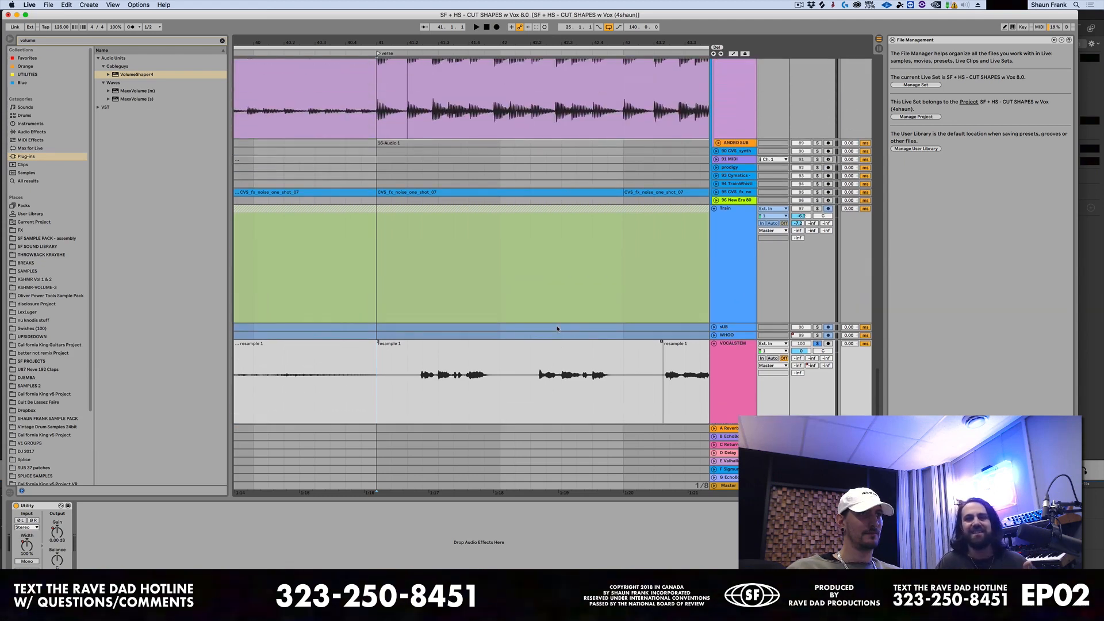
pyautogui.scroll(-8, 557, 329)
pyautogui.press('-')
pyautogui.press('-')
pyautogui.press('-')
pyautogui.press('-')
pyautogui.hscroll(2, 371, 338)
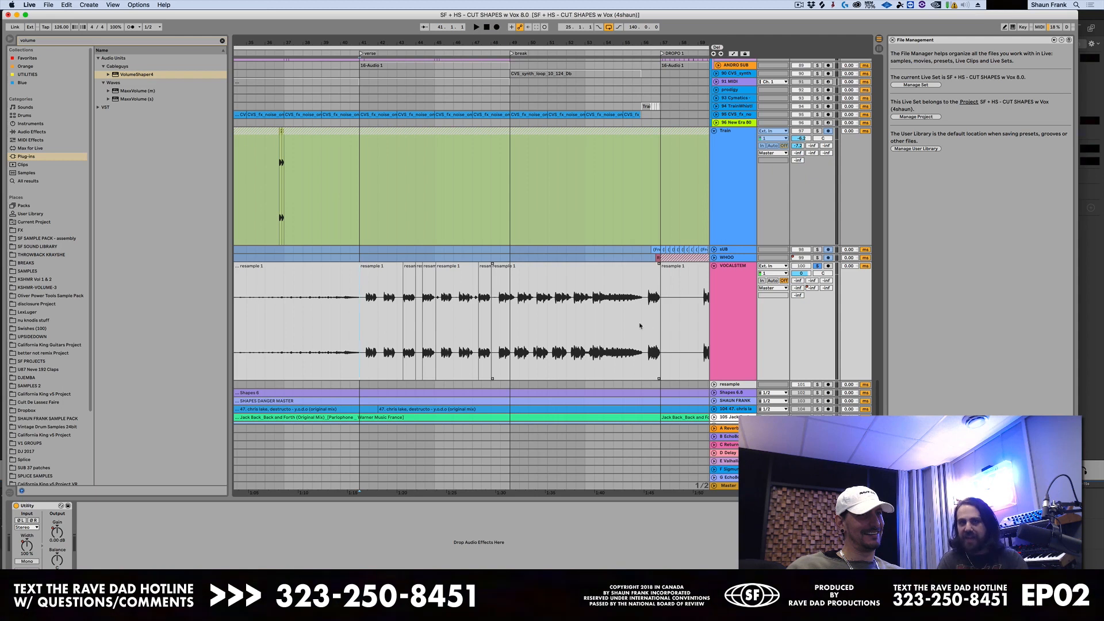
pyautogui.press('space')
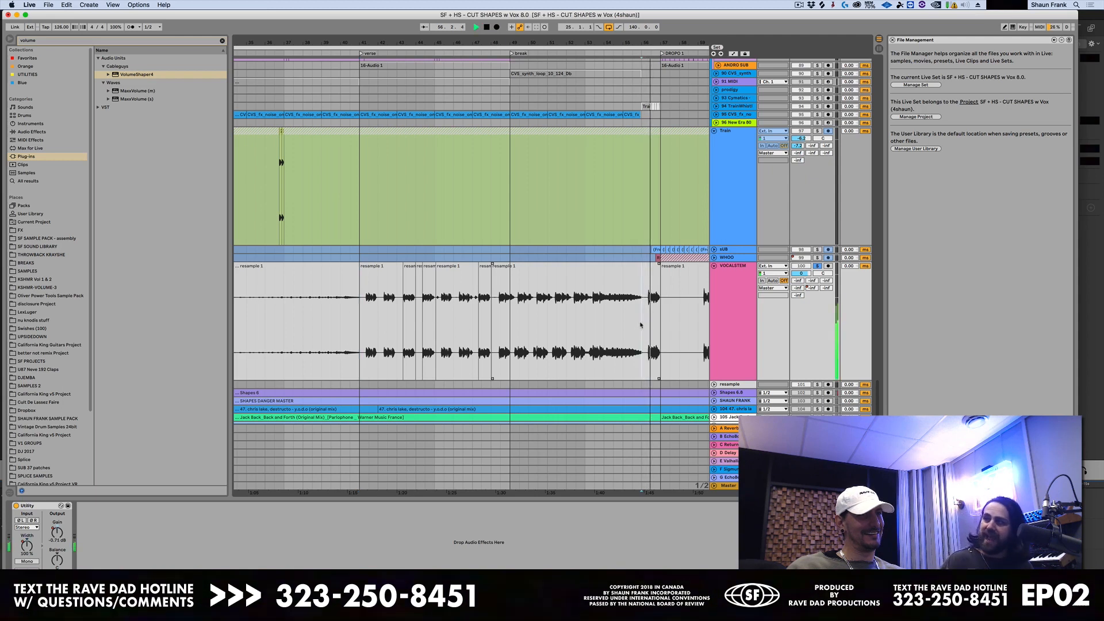
pyautogui.press('space')
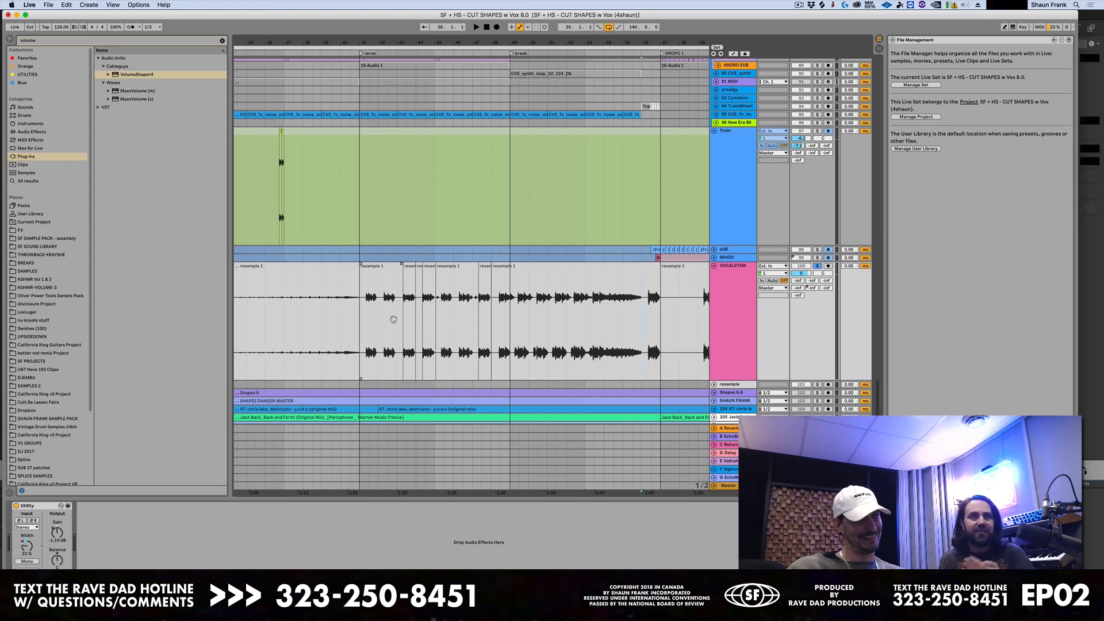
# - Compare the VOCALSTEM track's Utility settings at the verse start and bar 56, and replay the phrase leading into DROPO 1
pyautogui.click(363, 334)
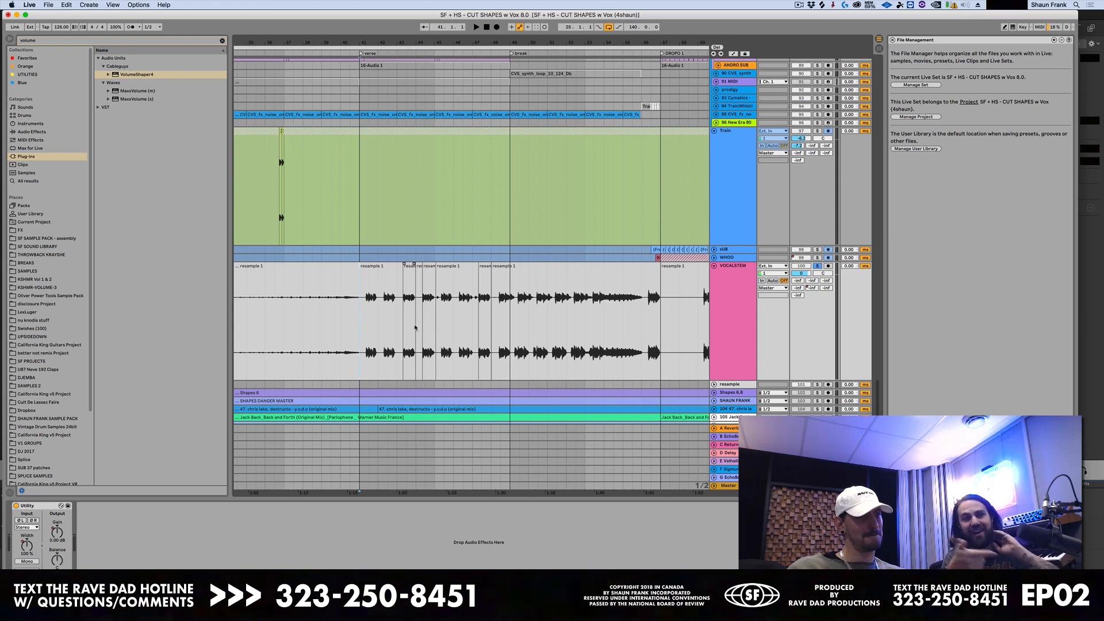
pyautogui.click(214, 338)
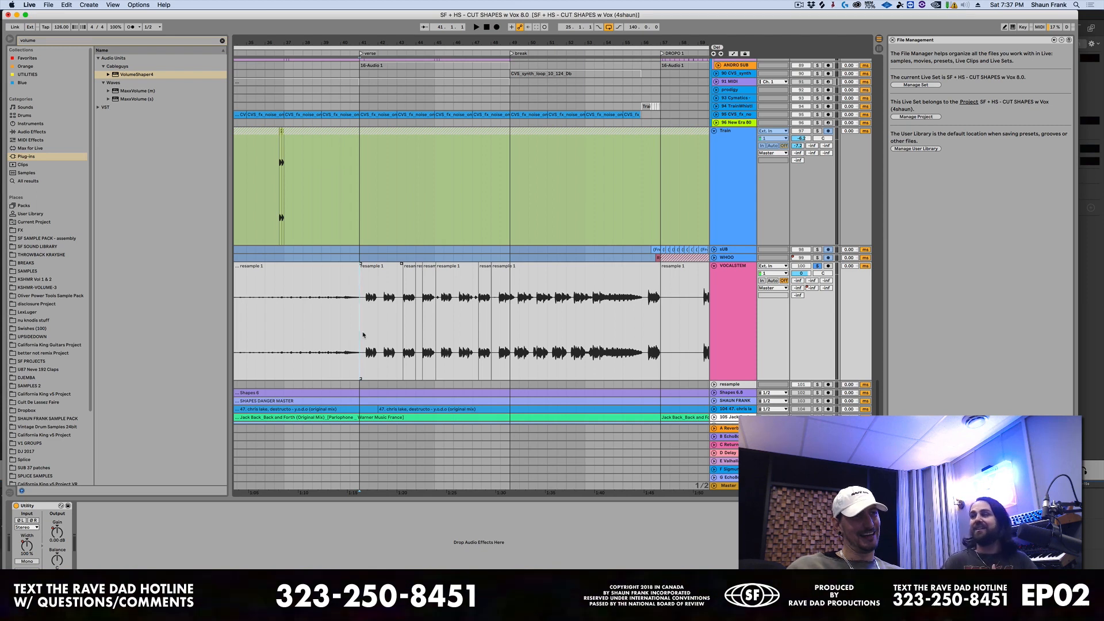
pyautogui.click(510, 319)
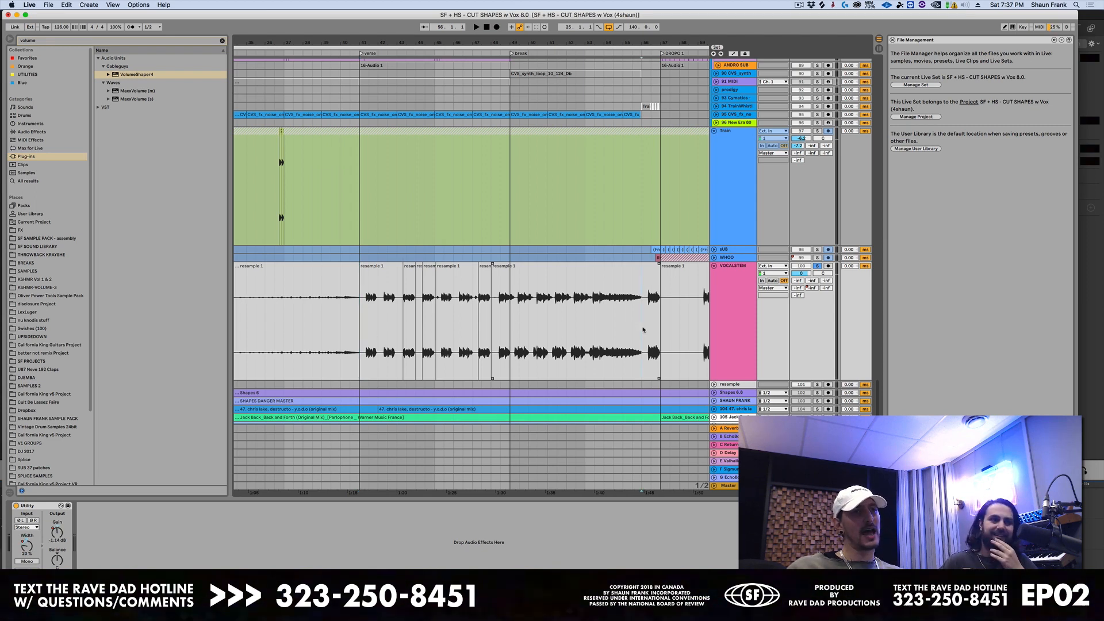
pyautogui.press('space')
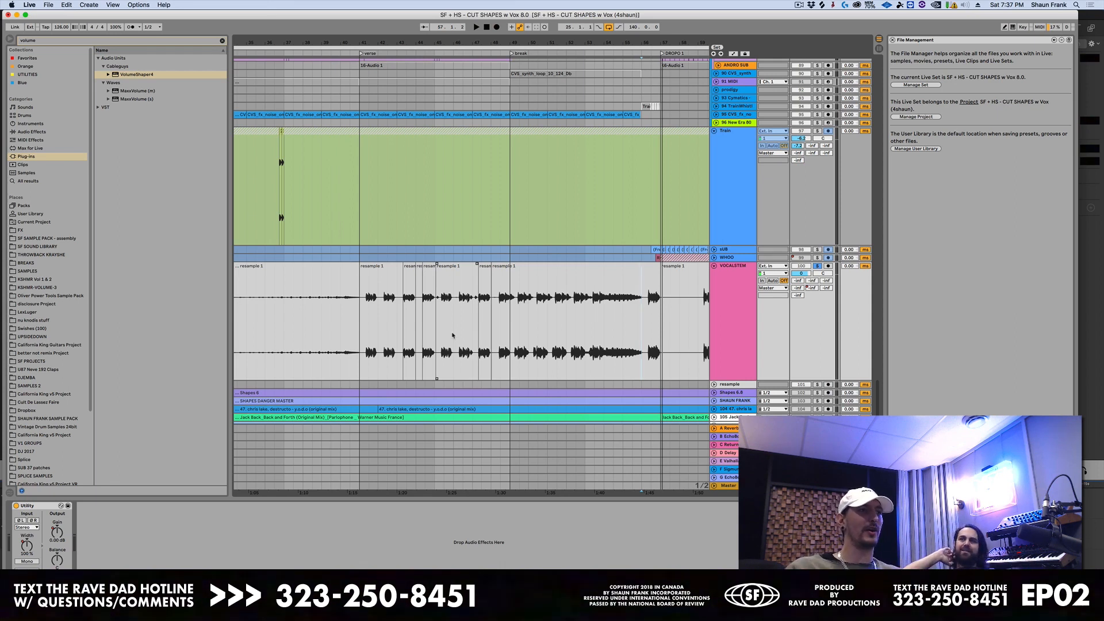
# - Play the VOCALSTEM track from the verse marker towards the break
pyautogui.press('space')
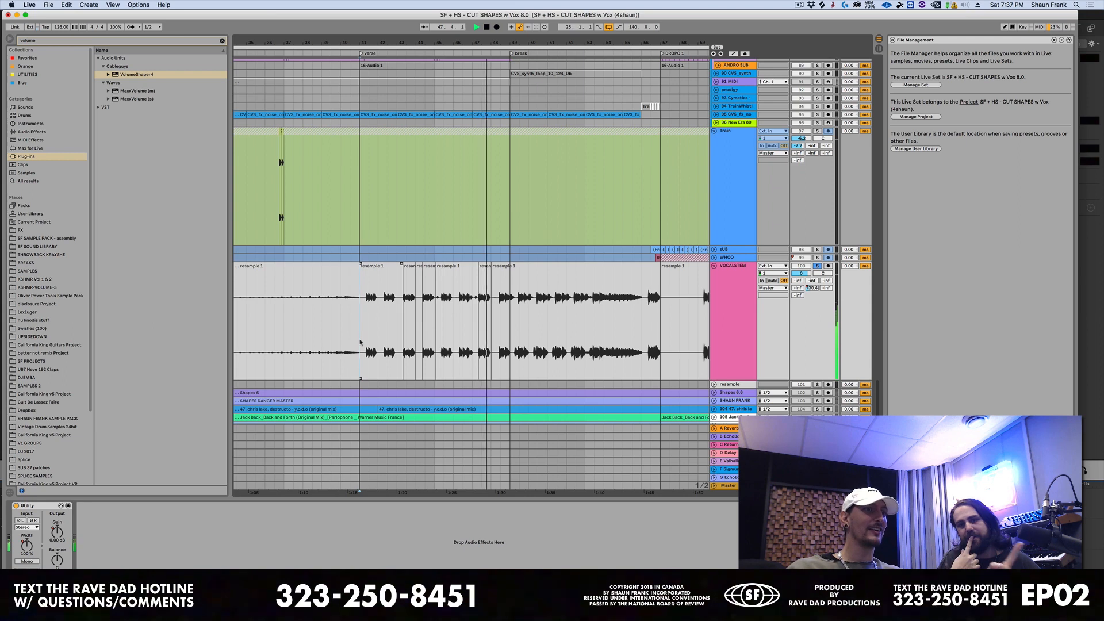
pyautogui.press('space')
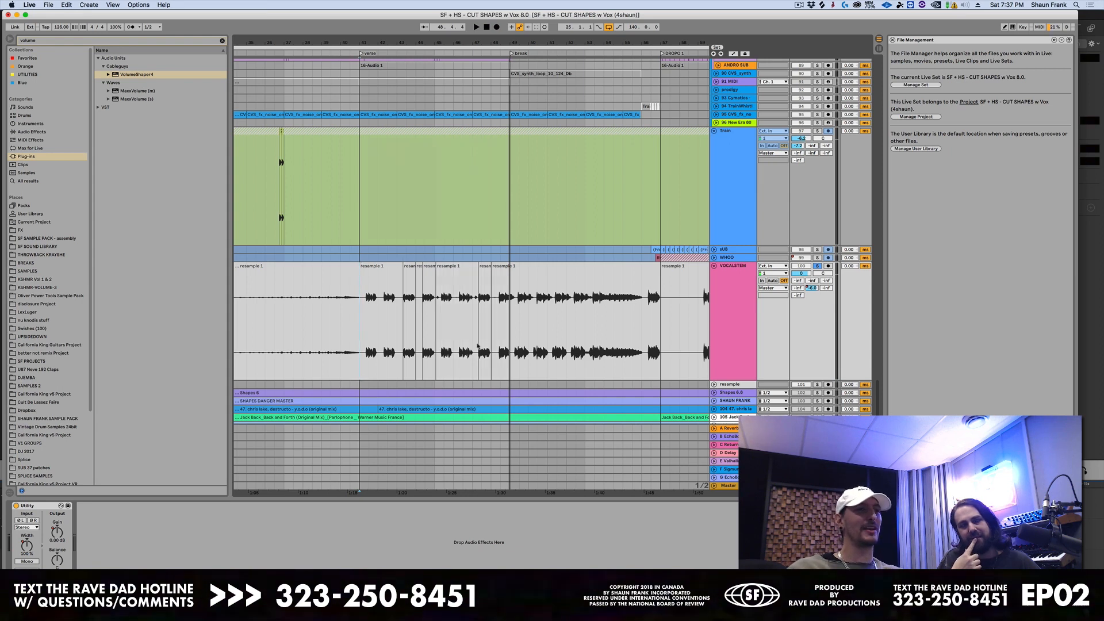
# - Play the VOCALSTEM track from the chordlead marker into the breakdown
pyautogui.hscroll(10, 575, 326)
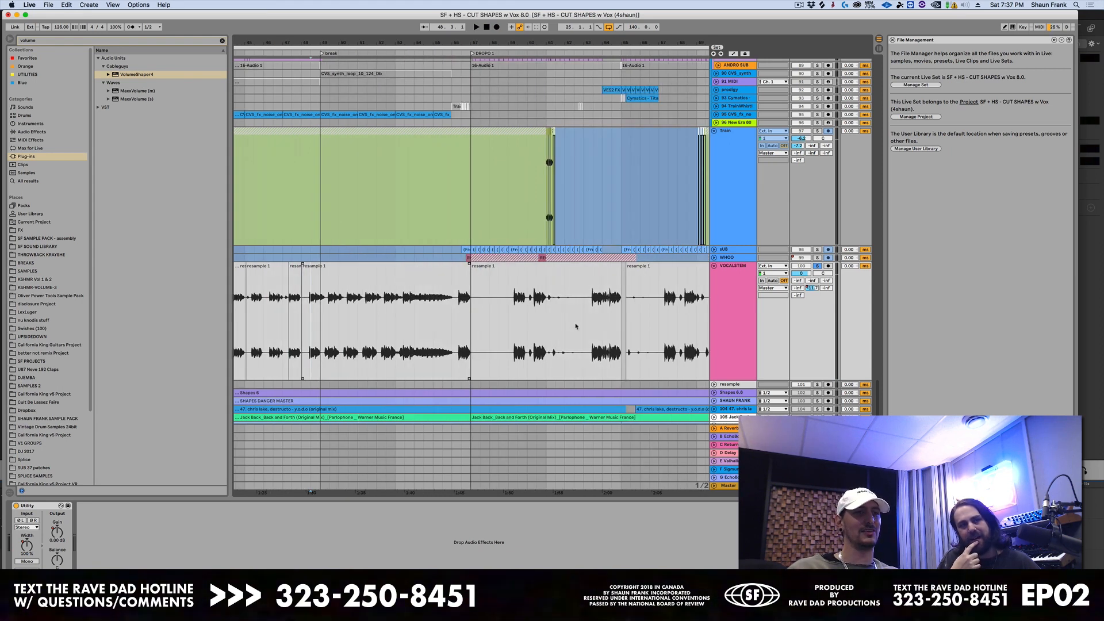
pyautogui.hscroll(12, 576, 326)
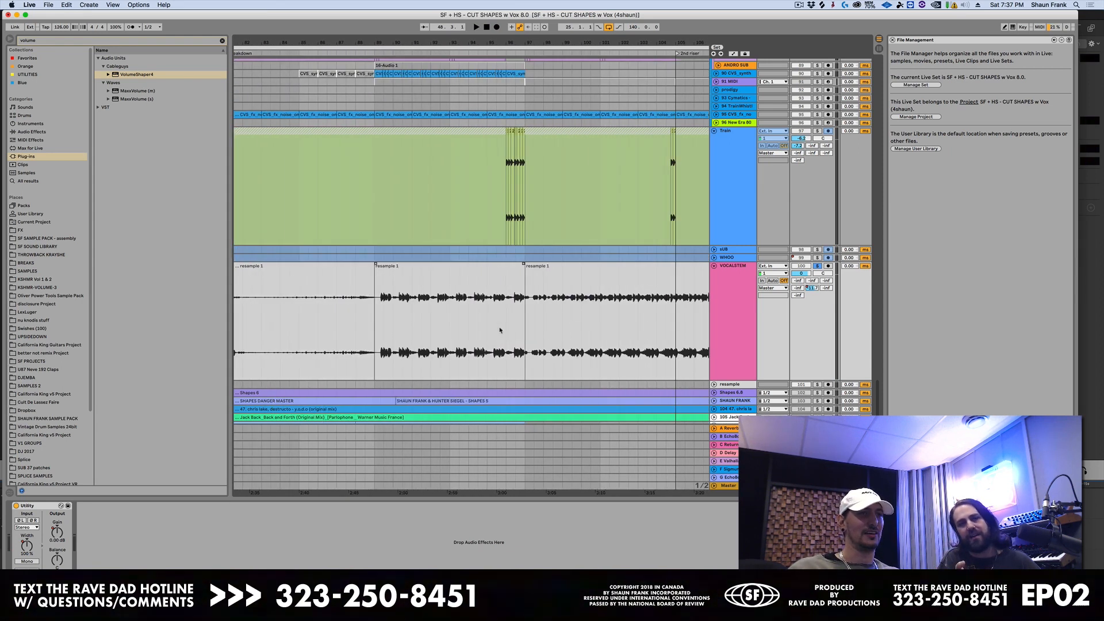
pyautogui.click(507, 320)
pyautogui.click(509, 338)
pyautogui.press('space')
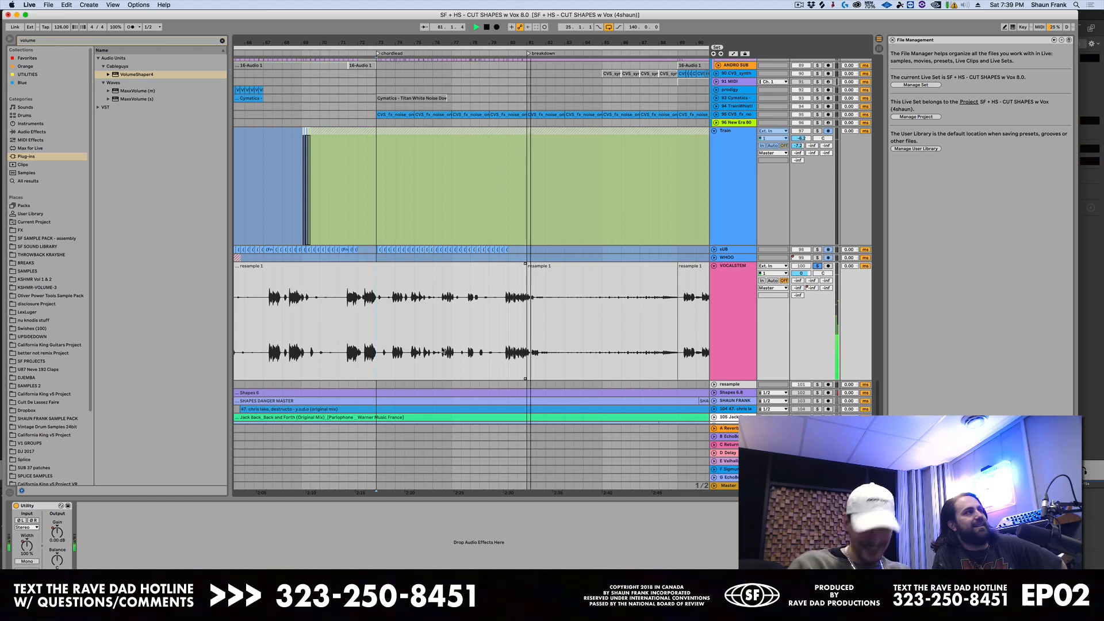
pyautogui.press('space')
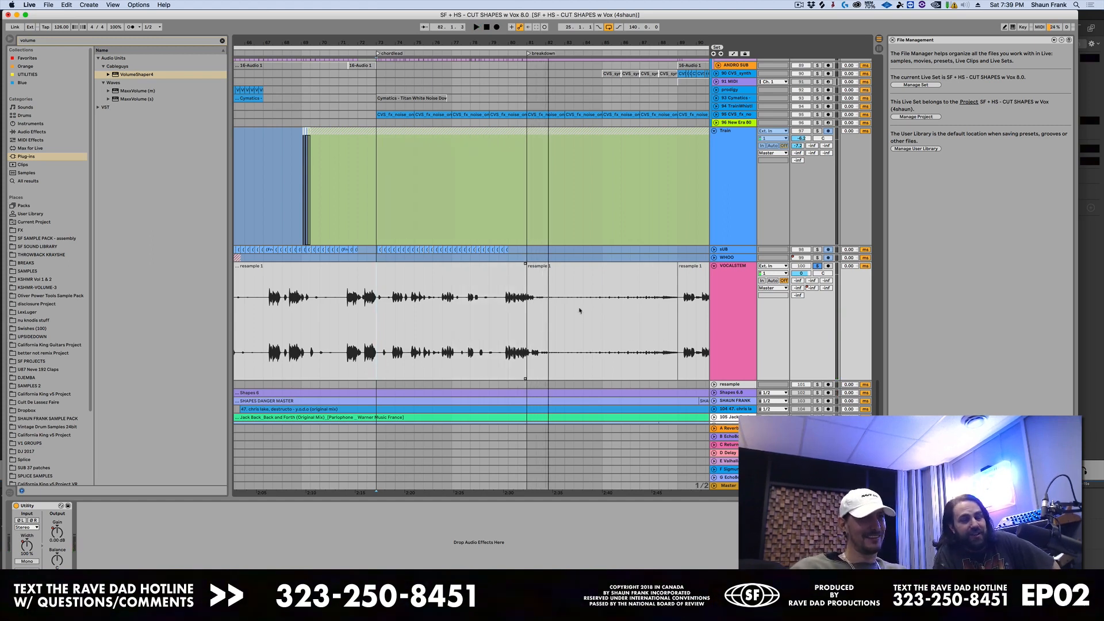
# - Unfold and solo the WHOO track, and play its second clip in the section following DROPO 1
pyautogui.scroll(-3, 580, 311)
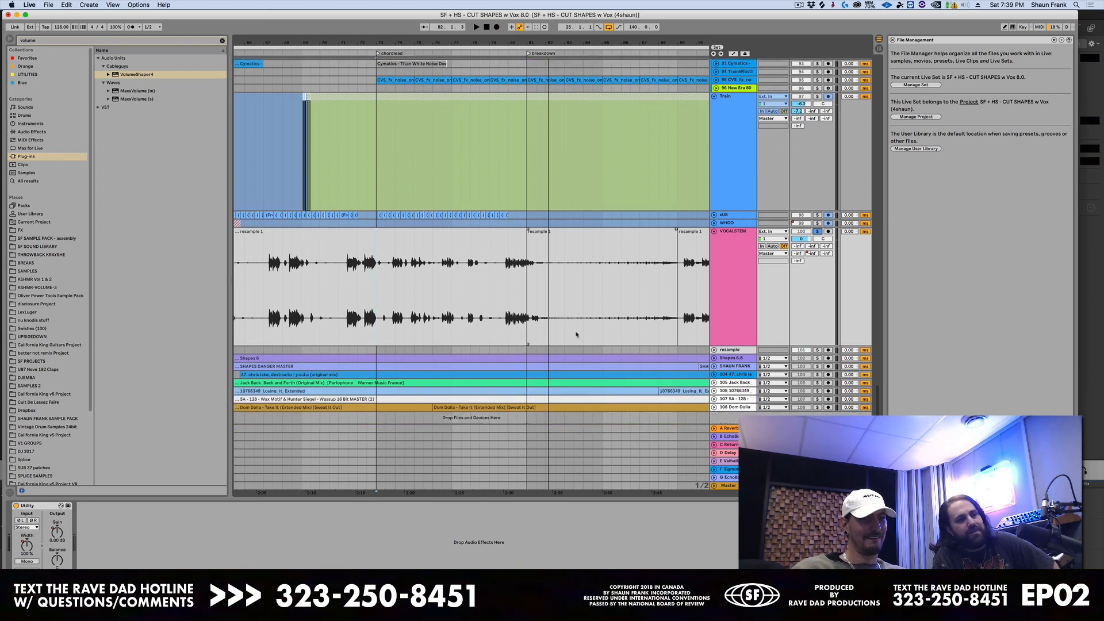
pyautogui.scroll(5, 577, 334)
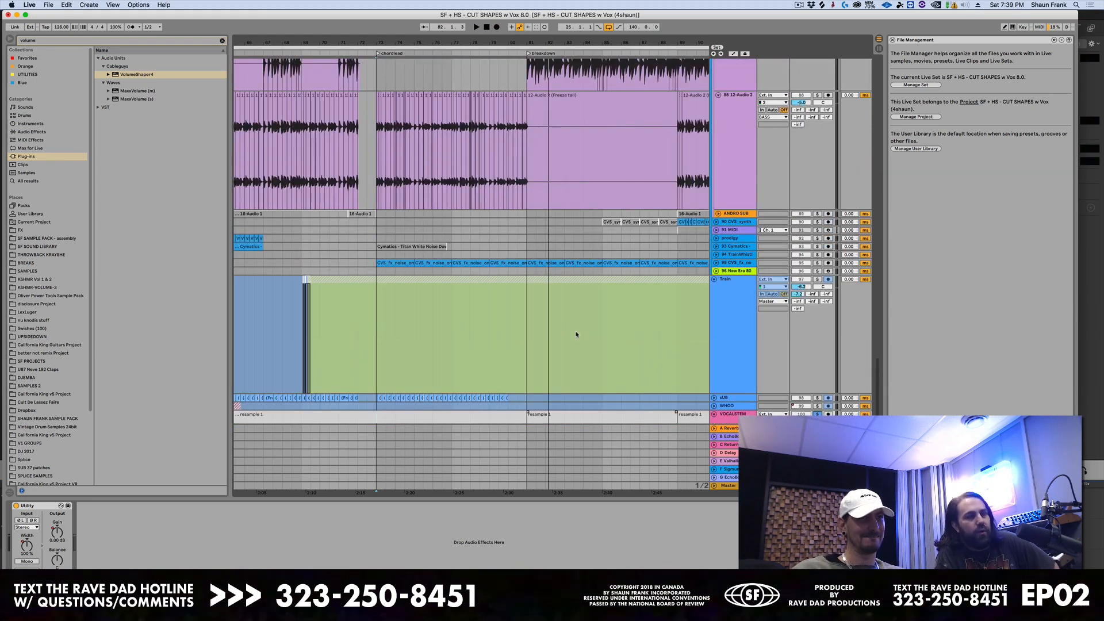
pyautogui.hscroll(-5, 576, 334)
pyautogui.scroll(-5, 576, 334)
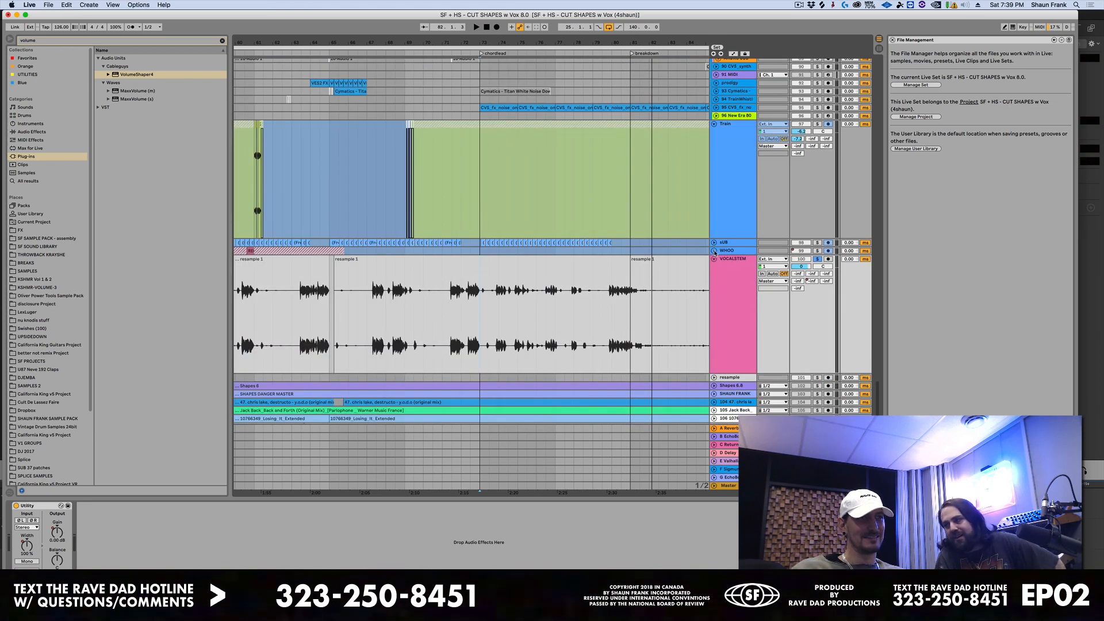
pyautogui.click(714, 251)
pyautogui.hscroll(-5, 555, 273)
pyautogui.click(426, 311)
pyautogui.click(746, 265)
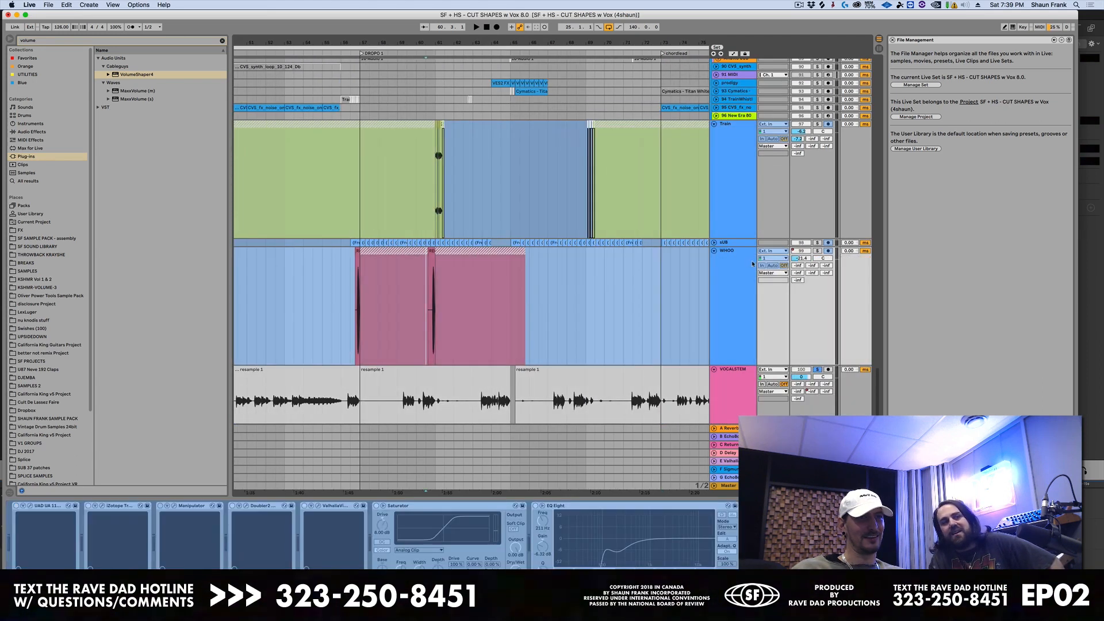
pyautogui.press('space')
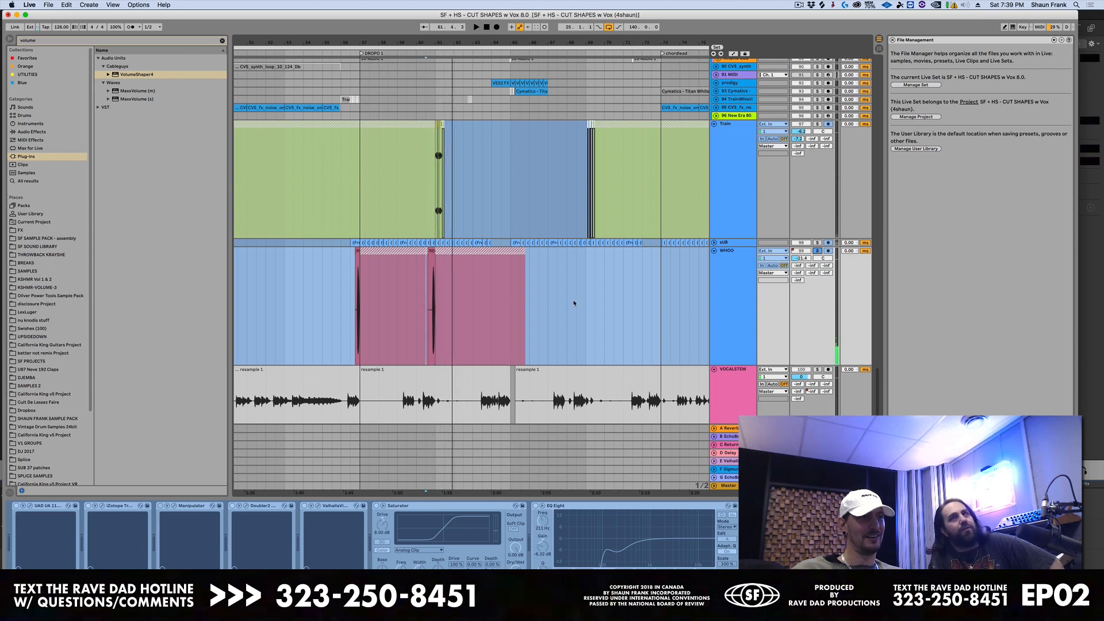
pyautogui.press('space')
# - Unfold the prodigy track and examine its clip between the DROPO 1 and chordlead markers
pyautogui.scroll(1, 551, 313)
pyautogui.scroll(2, 587, 260)
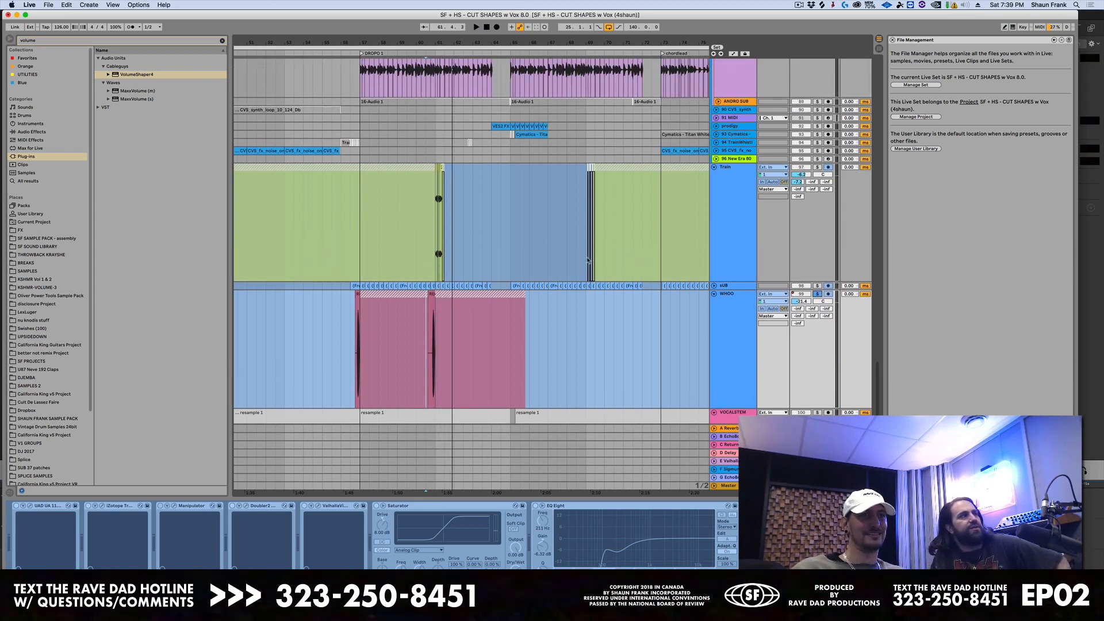
pyautogui.scroll(1, 714, 159)
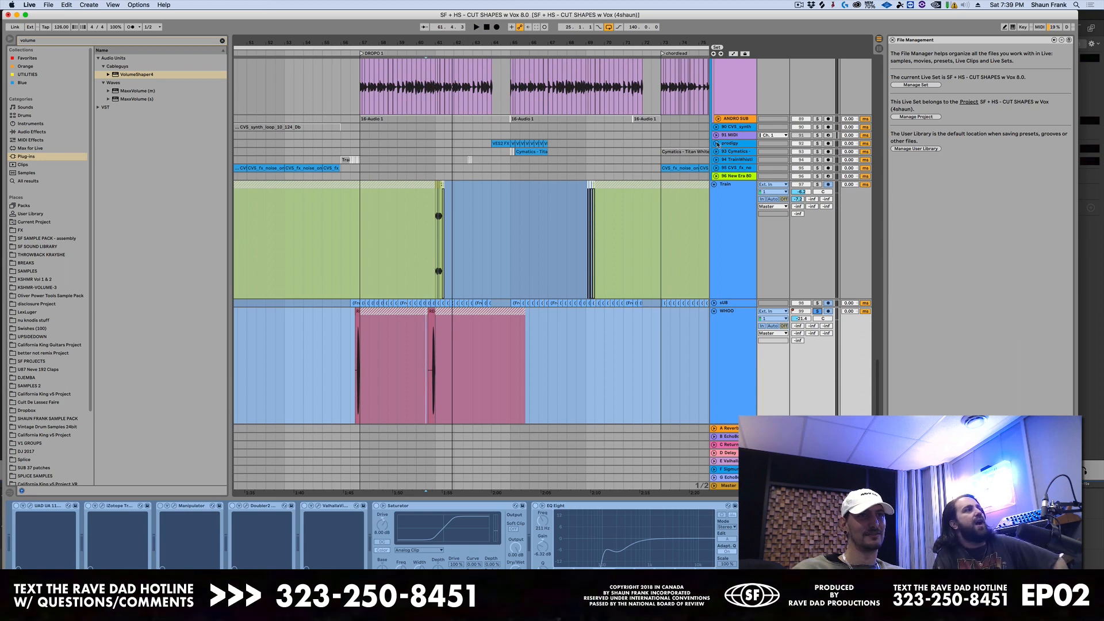
pyautogui.click(714, 143)
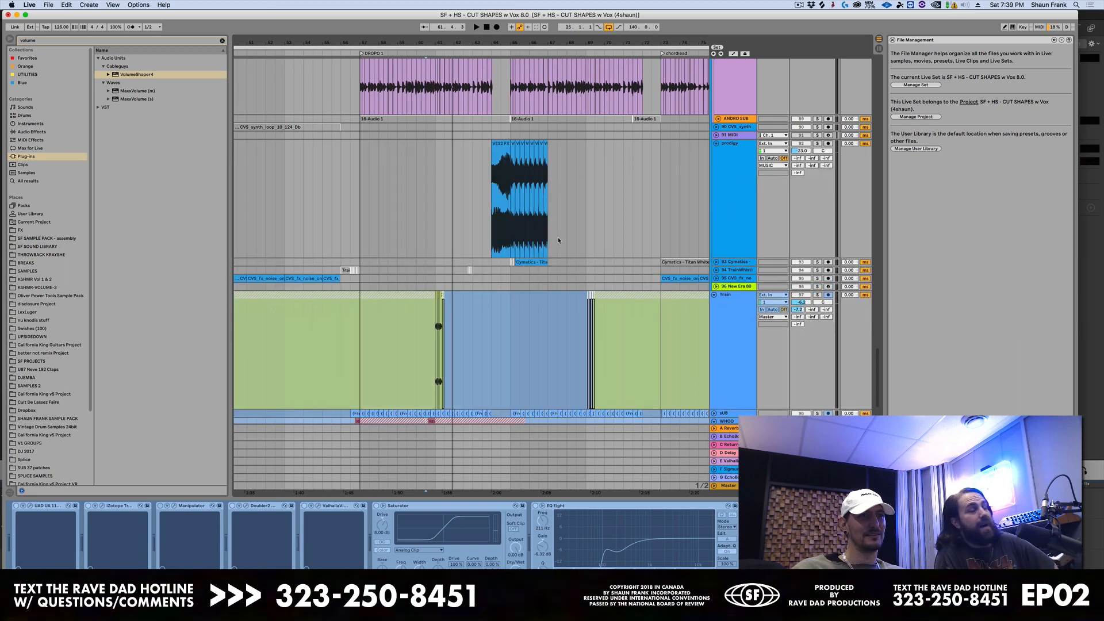
pyautogui.hscroll(3, 564, 239)
pyautogui.scroll(7, 564, 239)
pyautogui.scroll(-9, 564, 239)
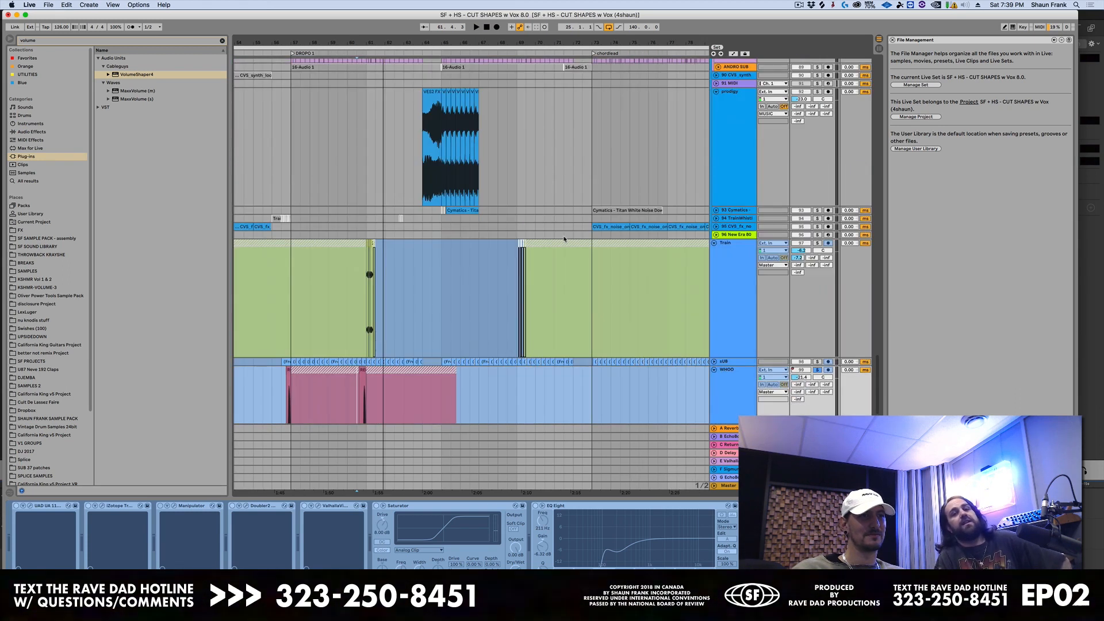
pyautogui.scroll(-7, 564, 239)
# - Return to the VOCALSTEM track, show its device chain and take the WHOO track off solo
pyautogui.hscroll(-3, 563, 259)
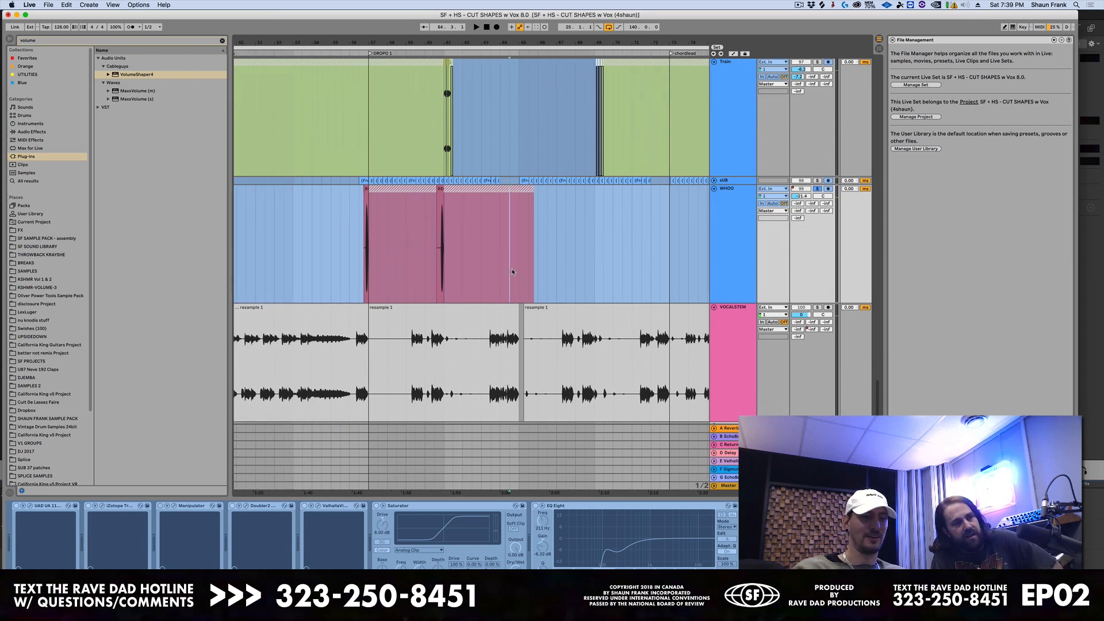
pyautogui.press('-')
pyautogui.press('-')
pyautogui.scroll(-3, 520, 271)
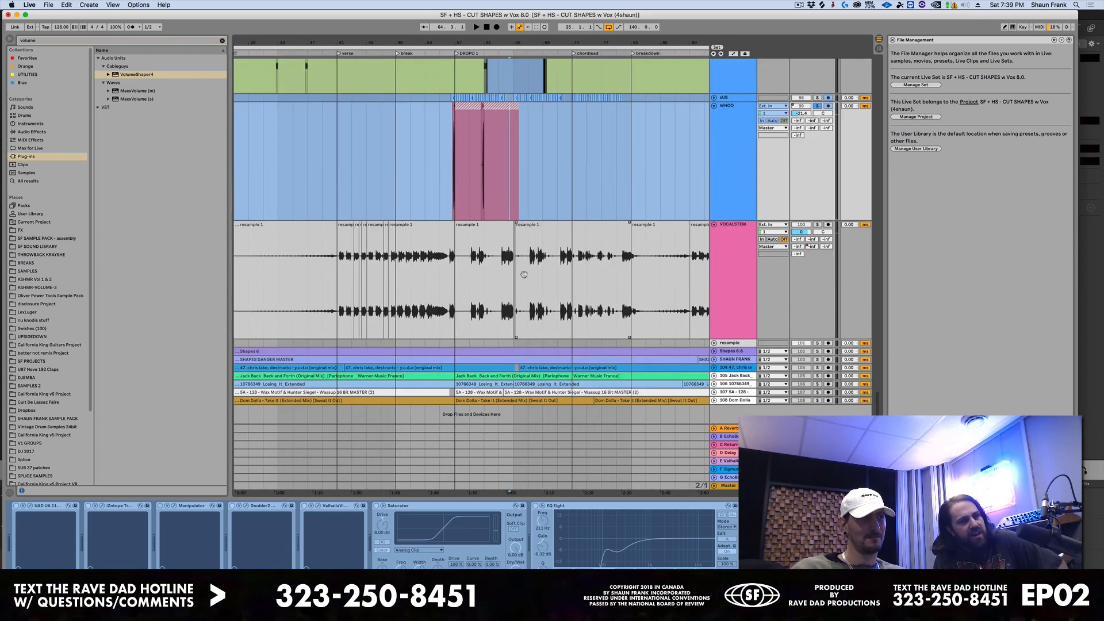
pyautogui.hscroll(1, 523, 275)
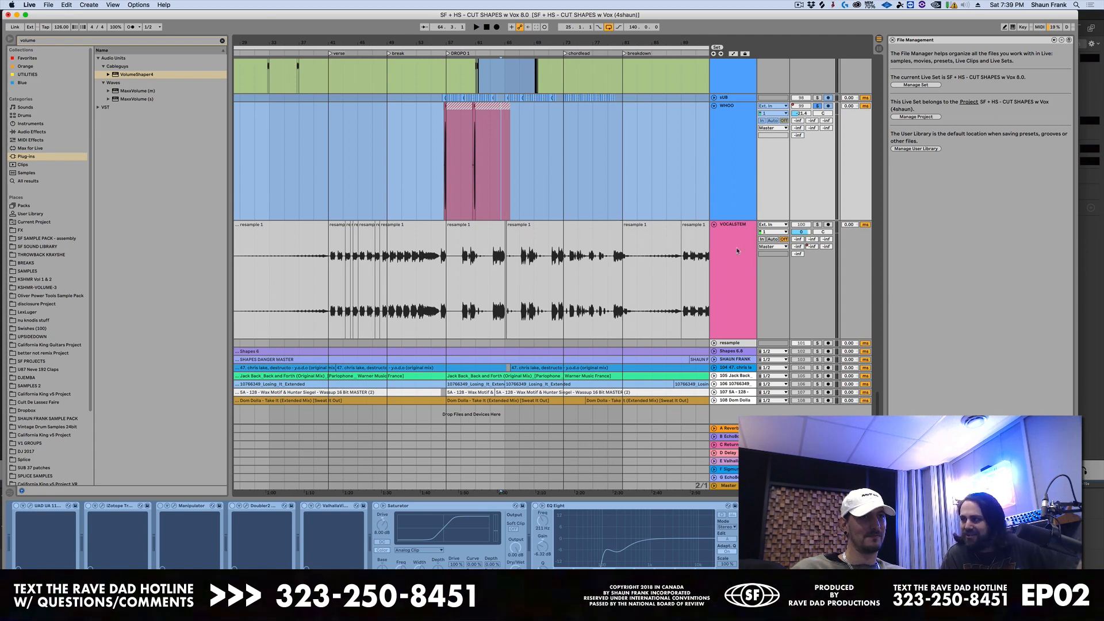
pyautogui.click(588, 368)
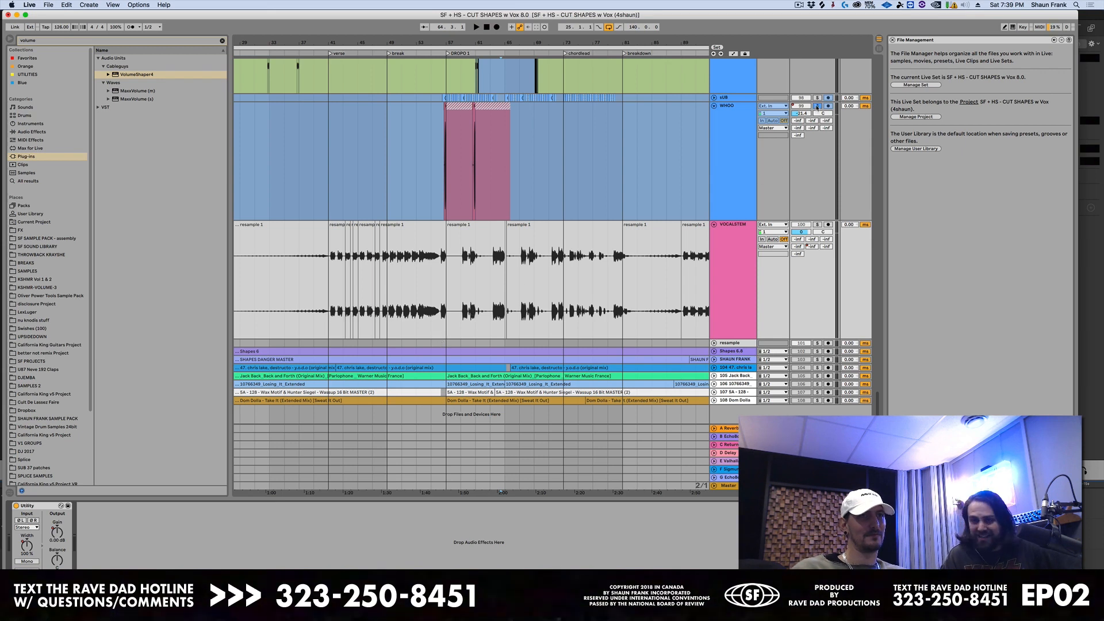
pyautogui.click(817, 107)
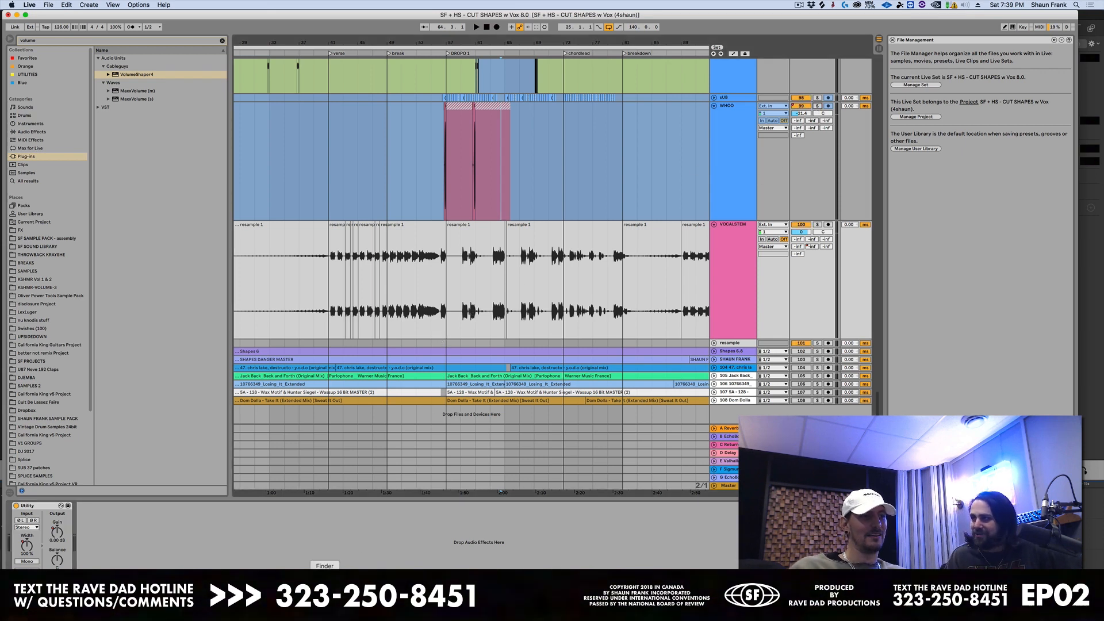
# - Switch to Finder and look through the SF PROJECTS folder for the CUT SHAPES project
pyautogui.click(324, 582)
pyautogui.click(311, 101)
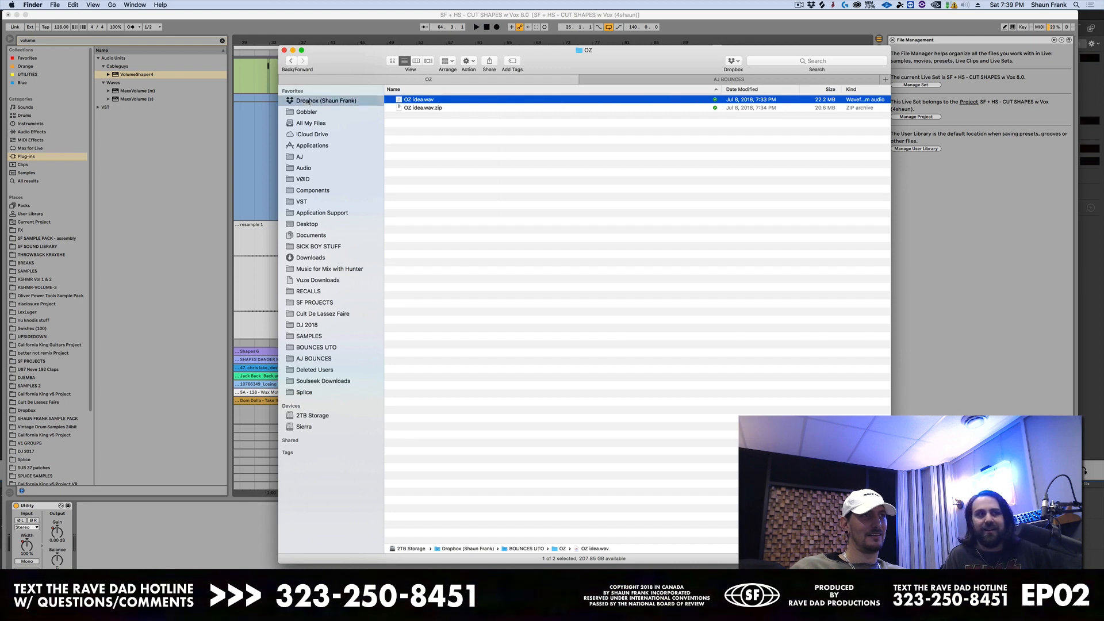
pyautogui.doubleClick(420, 108)
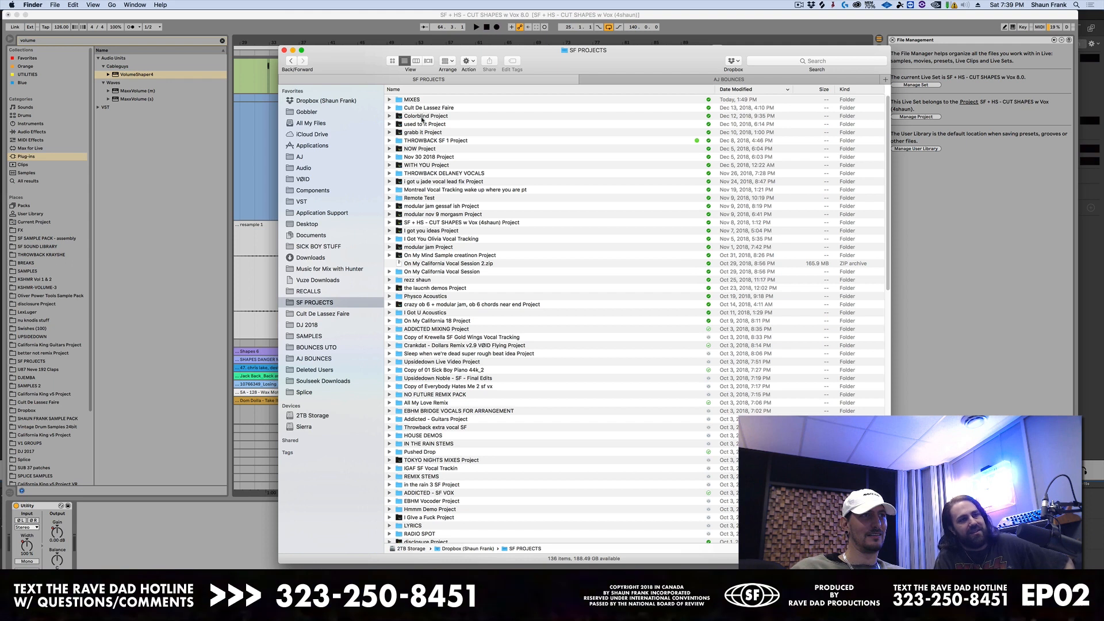
pyautogui.scroll(-2, 430, 139)
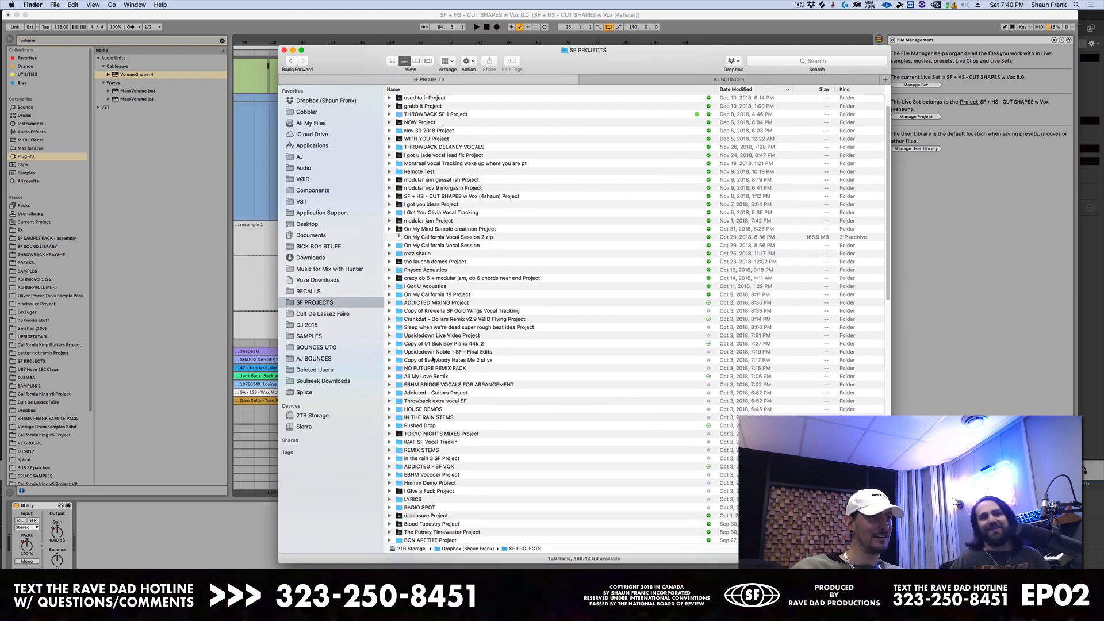
pyautogui.scroll(2, 433, 360)
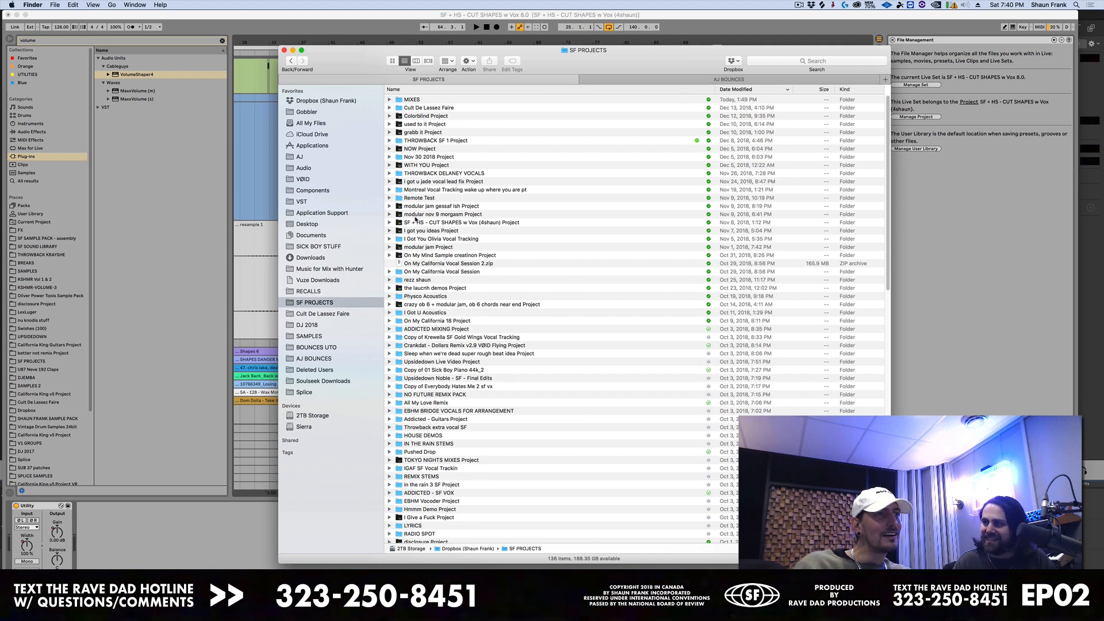
# - Open the Live Set "SF + HS - CUT SHAPES w Vox 2.0.als" from the CUT SHAPES w Vox (4shaun) project folder
pyautogui.doubleClick(428, 222)
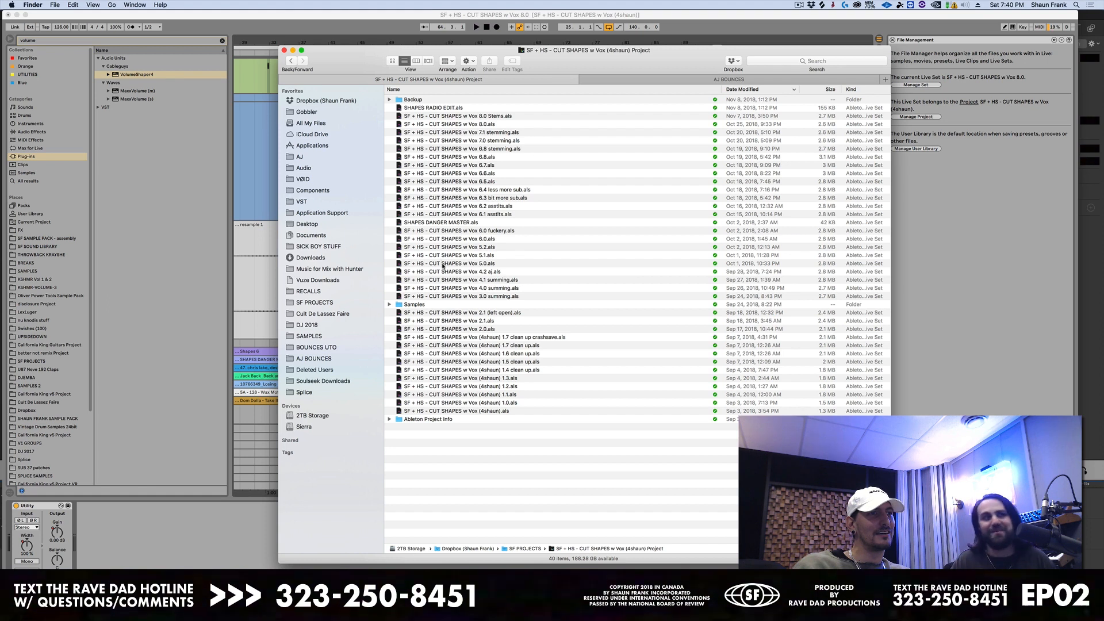
pyautogui.doubleClick(448, 330)
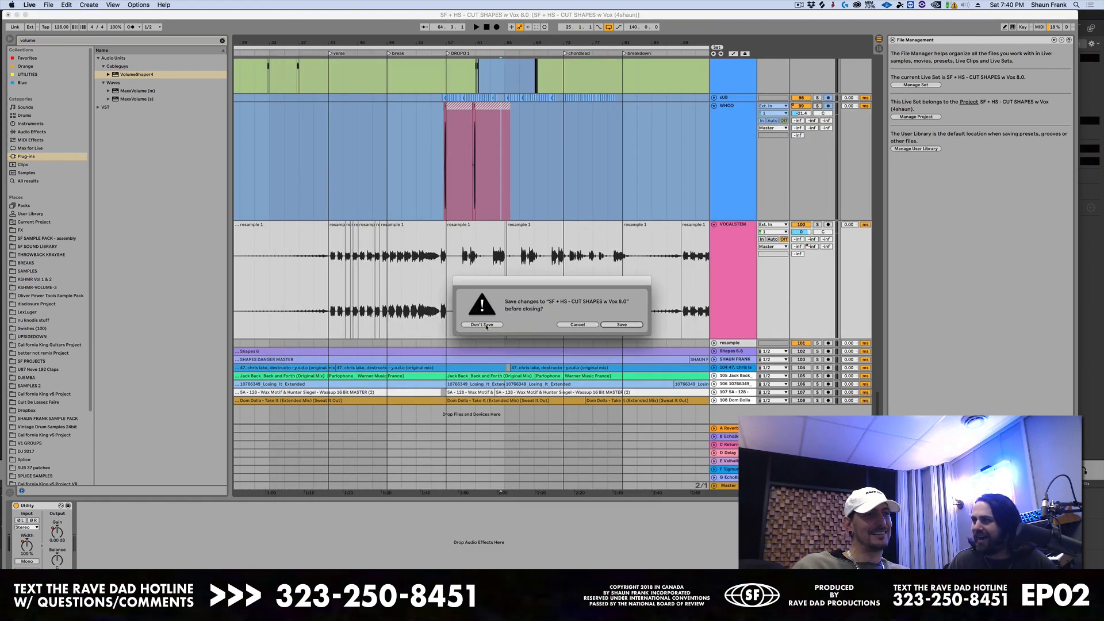
pyautogui.press('Return')
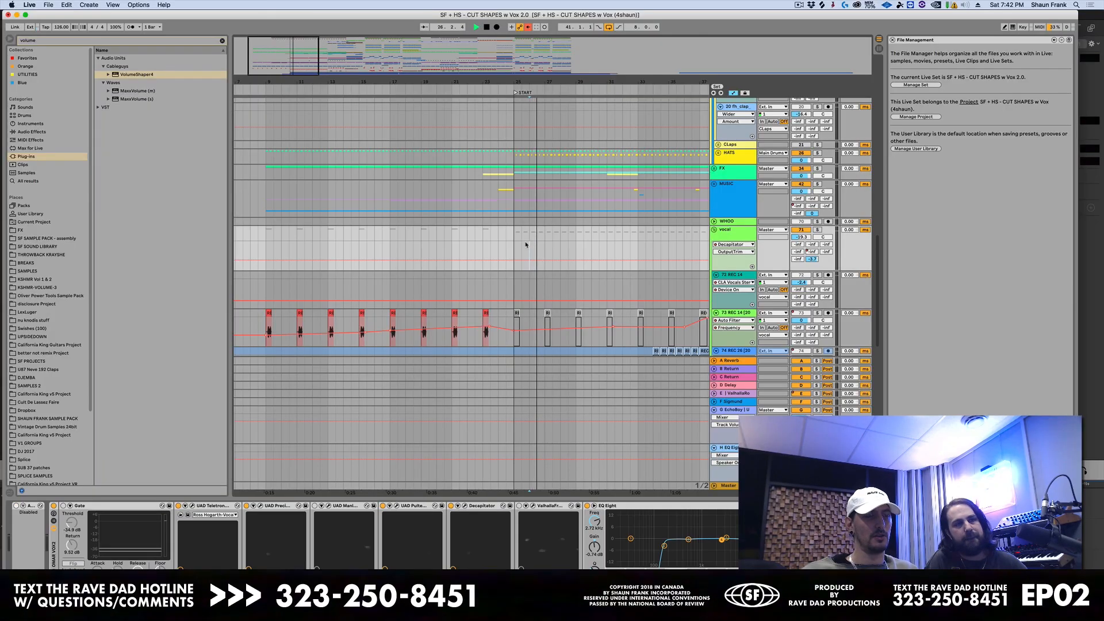
# - Take the vocal group off solo and play the full mix near the START marker
pyautogui.press('space')
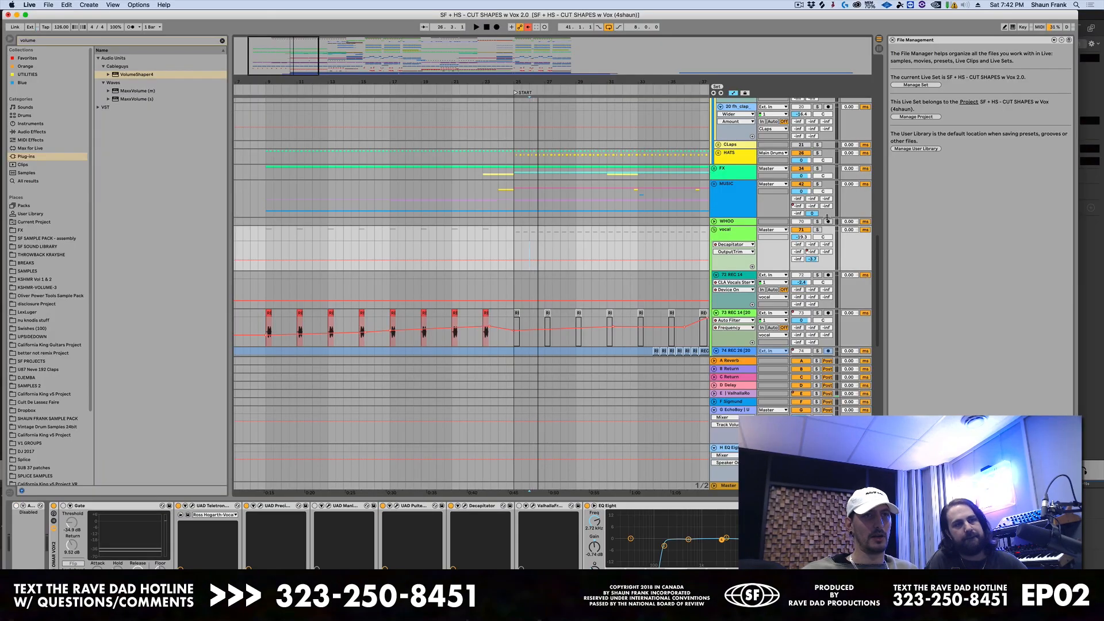
pyautogui.click(817, 229)
pyautogui.press('space')
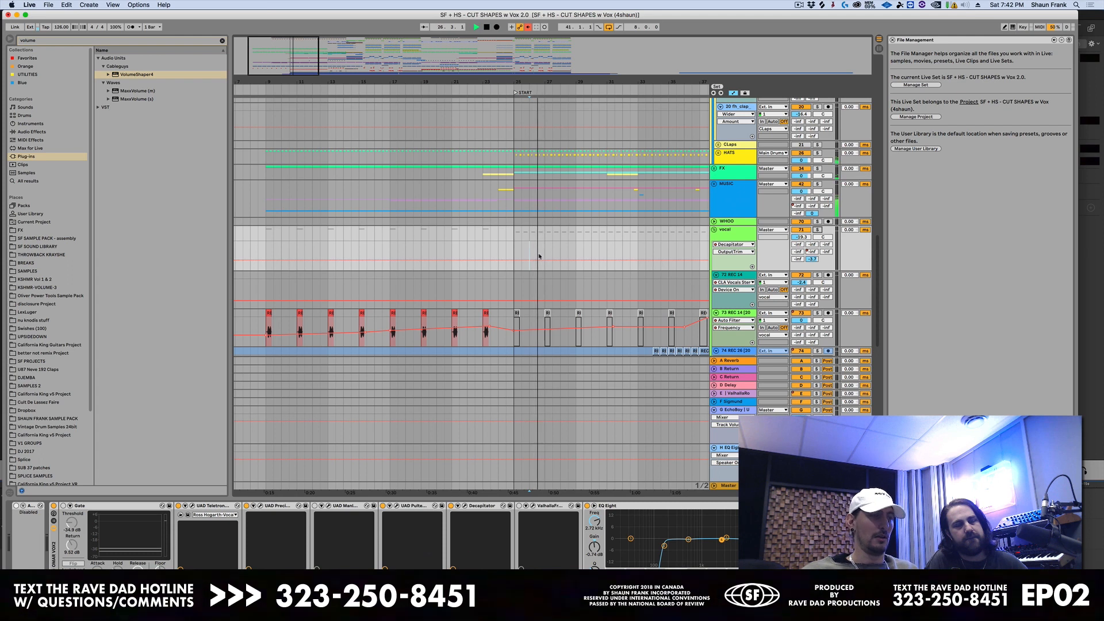
pyautogui.press('space')
# - Locate the vocal clips of track 72 REC 14, play them soloed from bar 41, and take the track off solo
pyautogui.scroll(-3, 539, 257)
pyautogui.hscroll(-4, 507, 270)
pyautogui.hscroll(15, 507, 270)
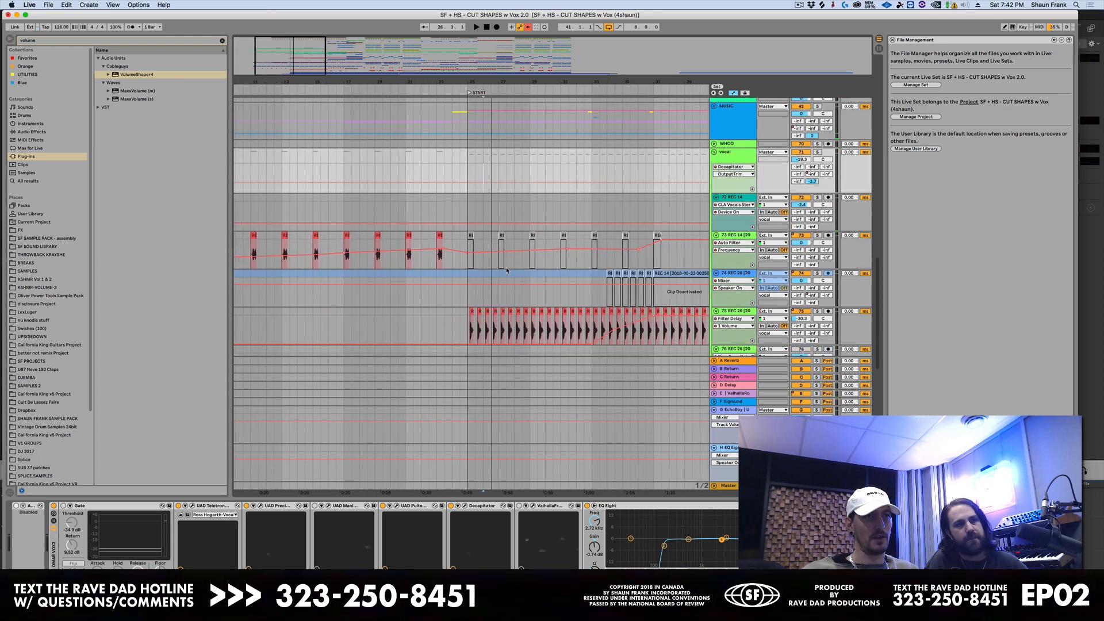
pyautogui.scroll(-3, 507, 270)
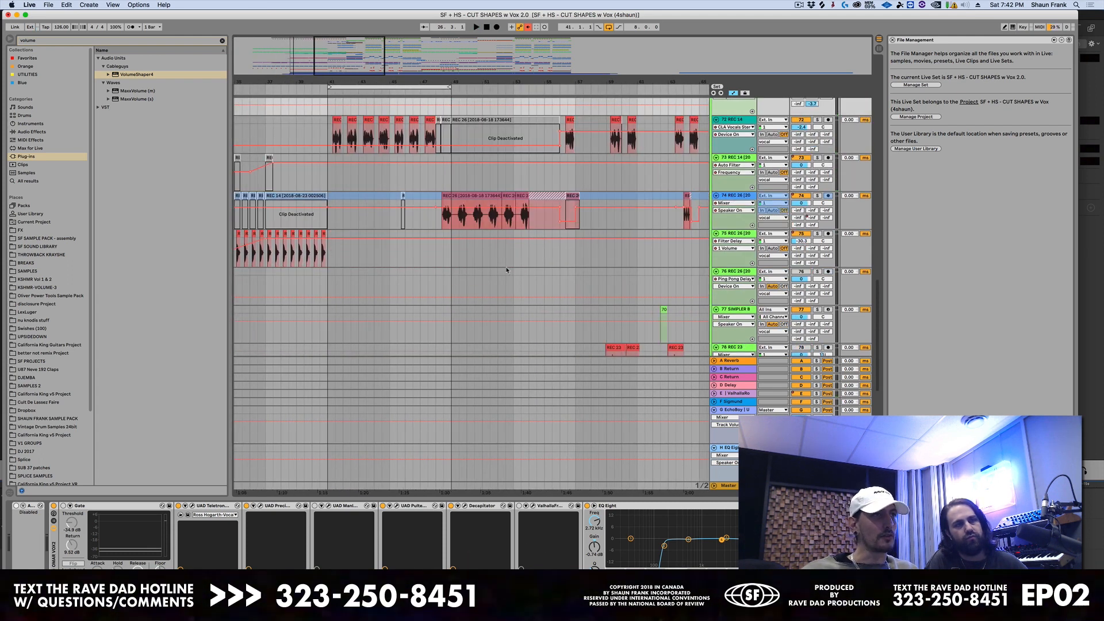
pyautogui.scroll(-8, 506, 270)
pyautogui.scroll(12, 506, 269)
pyautogui.hscroll(-5, 494, 259)
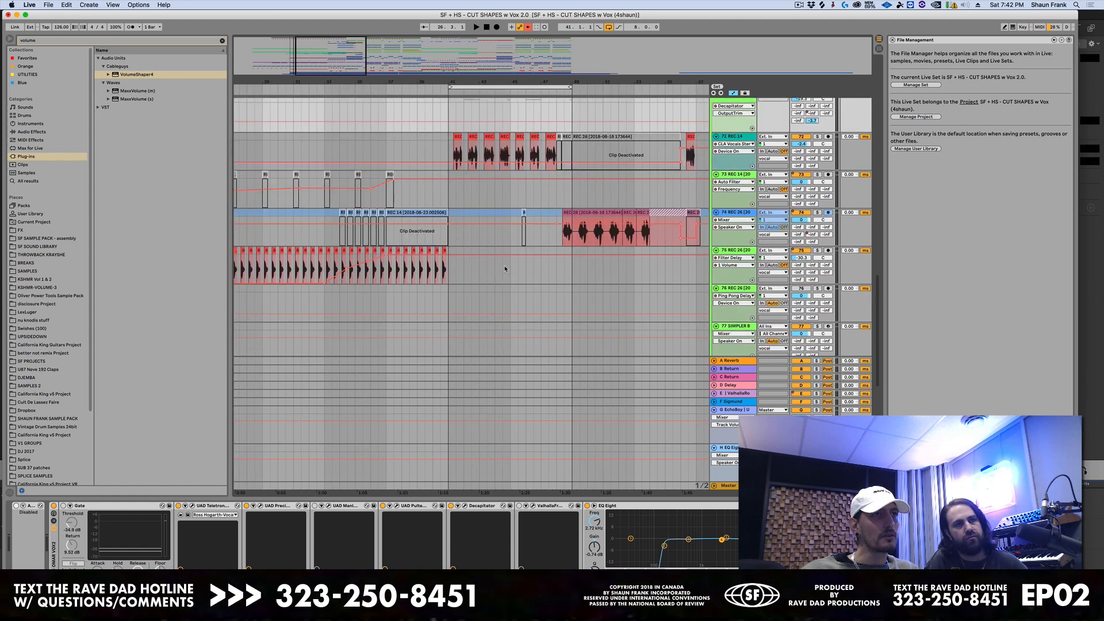
pyautogui.click(453, 229)
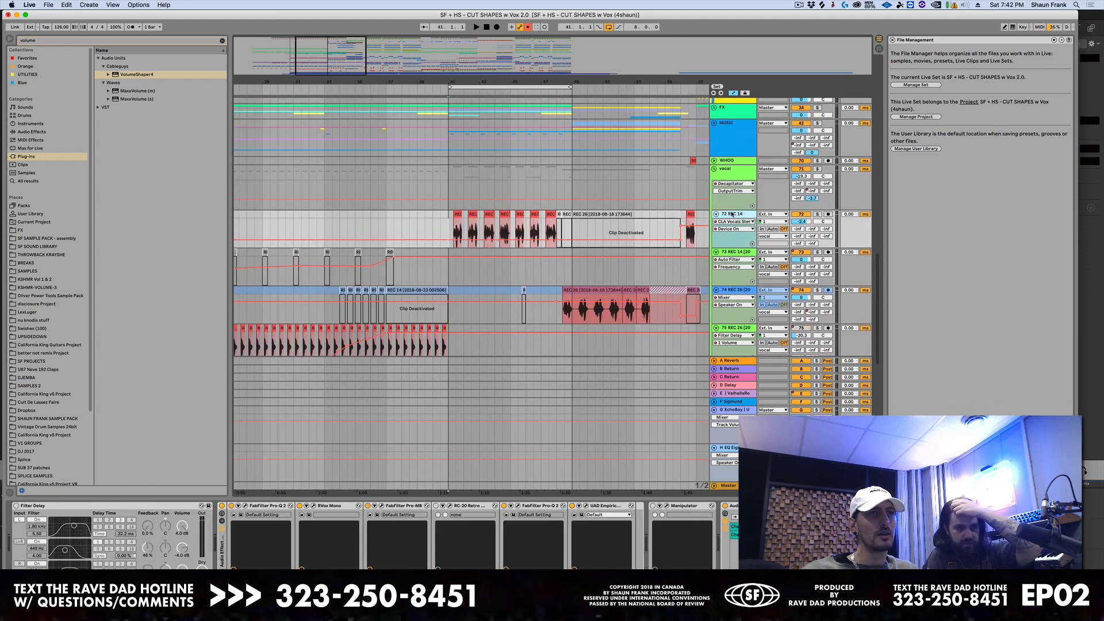
pyautogui.click(817, 214)
pyautogui.press('space')
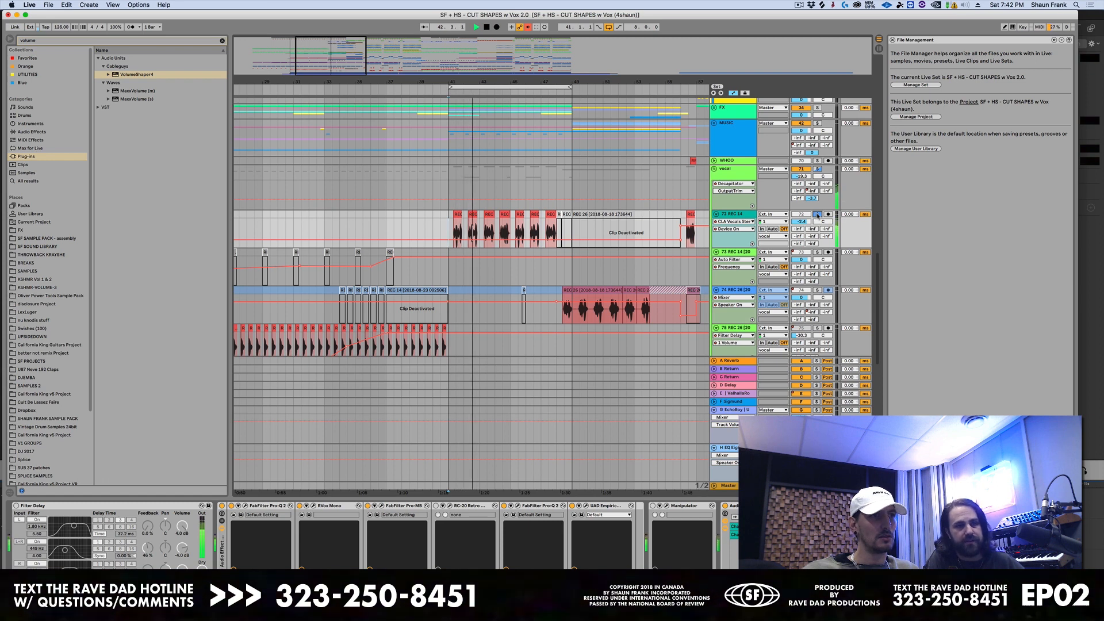
pyautogui.click(817, 214)
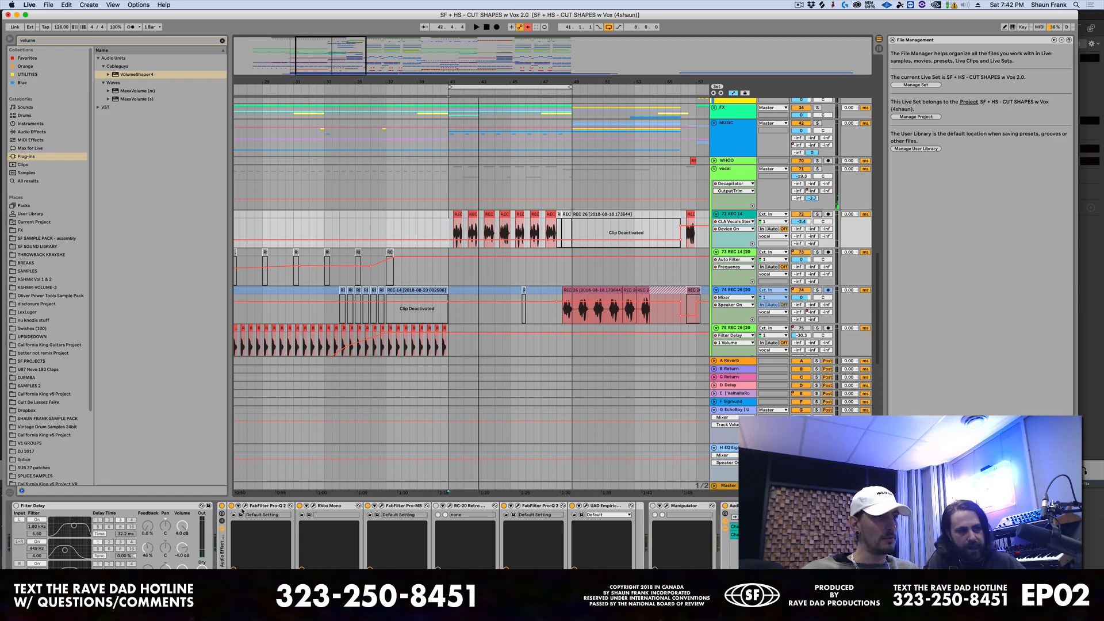
# - Check the FabFilter Pro-Q 2 on track 72 REC 14 and examine its RVox Mono settings, including the Gate control
pyautogui.click(245, 506)
pyautogui.click(245, 506)
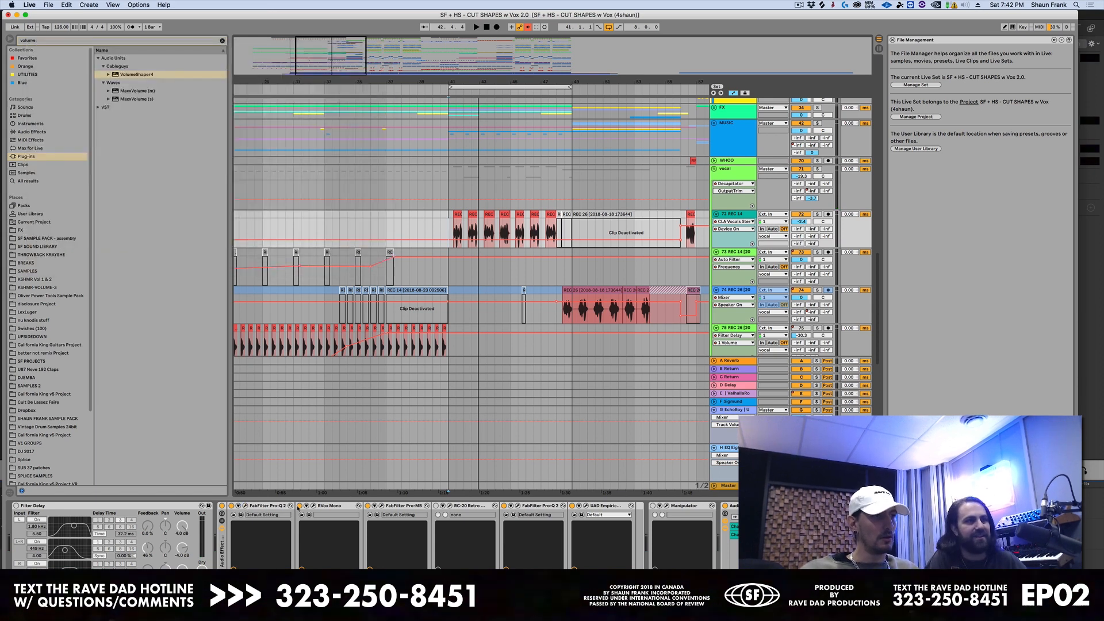
pyautogui.click(313, 506)
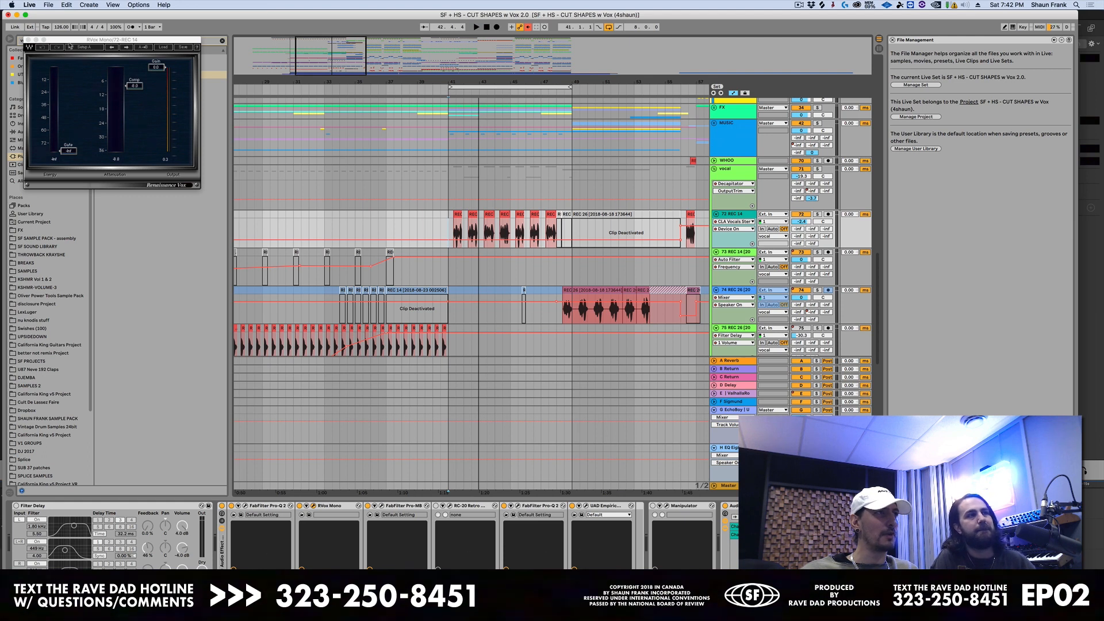
pyautogui.moveTo(101, 40); pyautogui.dragTo(325, 68)
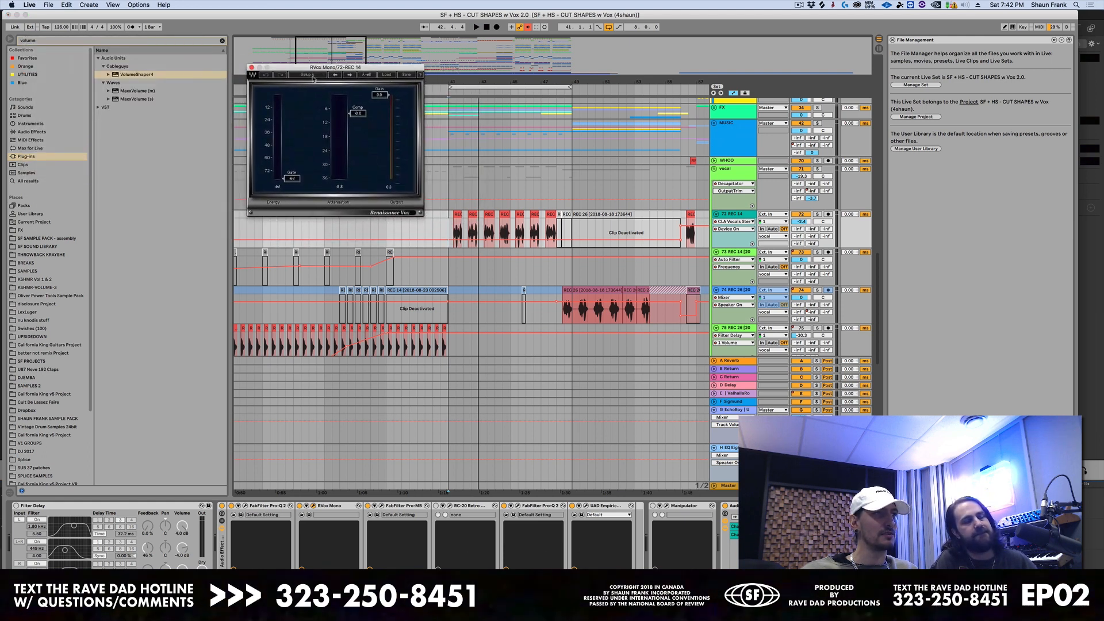
pyautogui.click(251, 68)
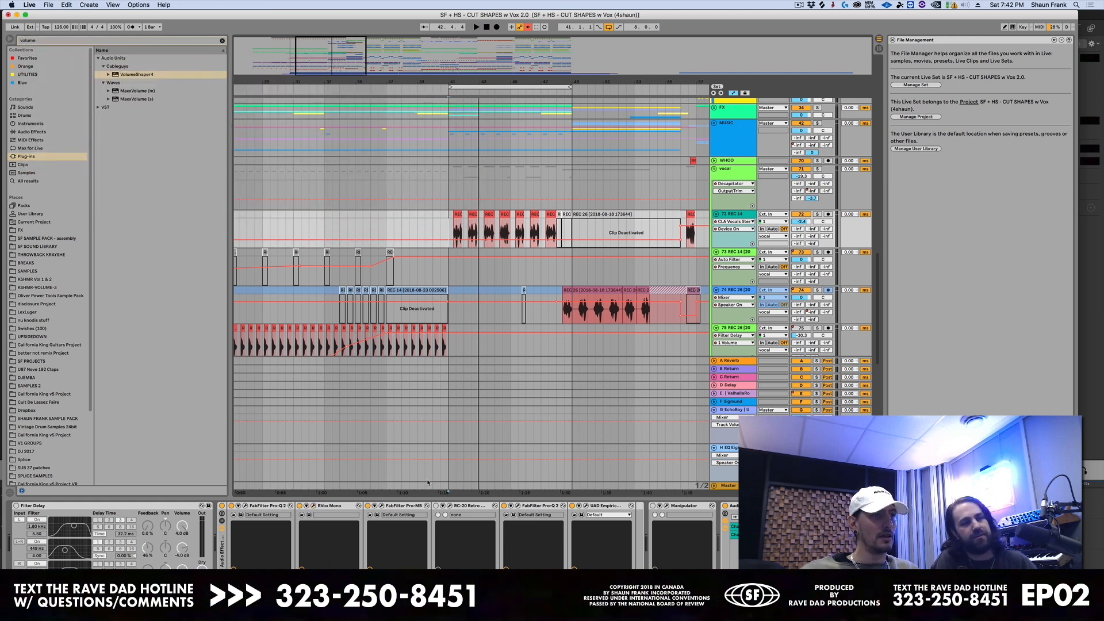
pyautogui.click(314, 506)
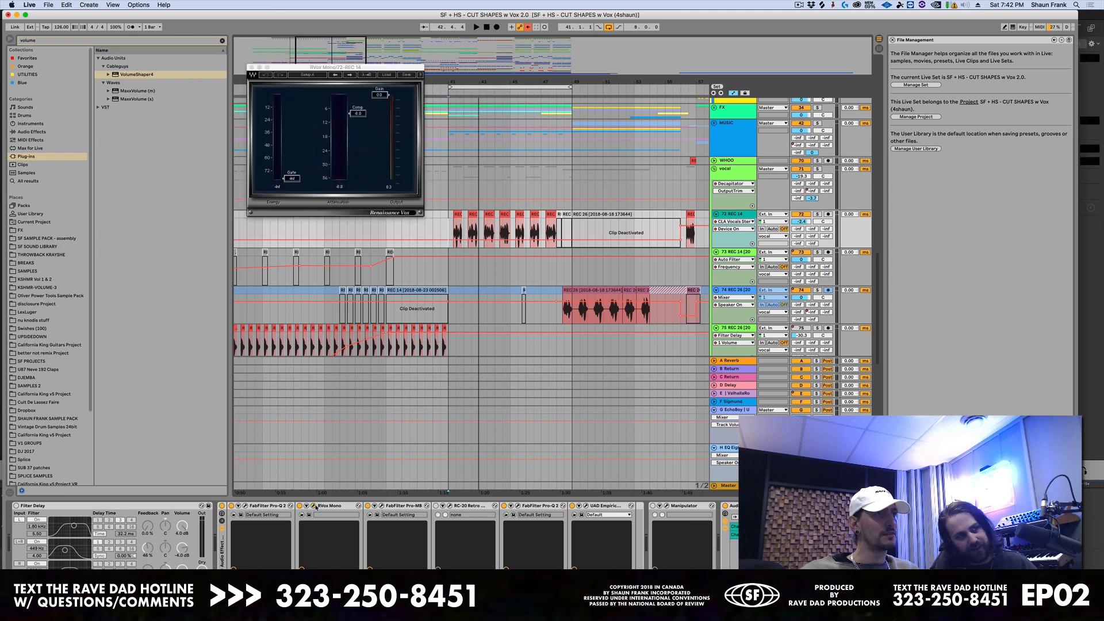
pyautogui.click(292, 178)
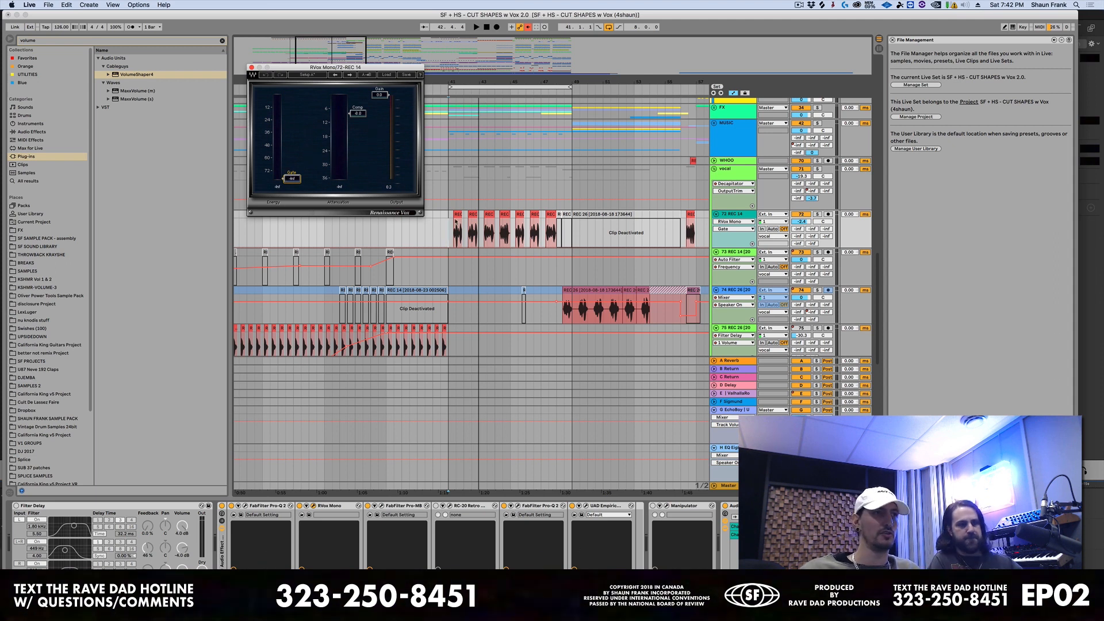
# - Open the FabFilter Pro-MB on track 72 REC 14, audition its lower band soloed during playback, and take the band off solo
pyautogui.click(382, 507)
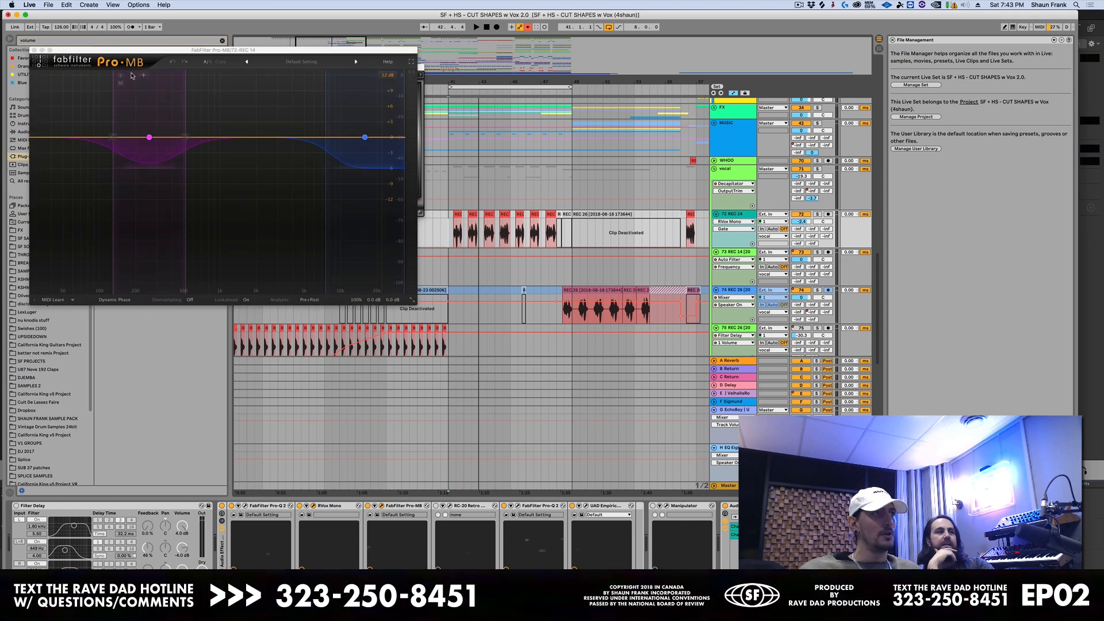
pyautogui.moveTo(148, 140)
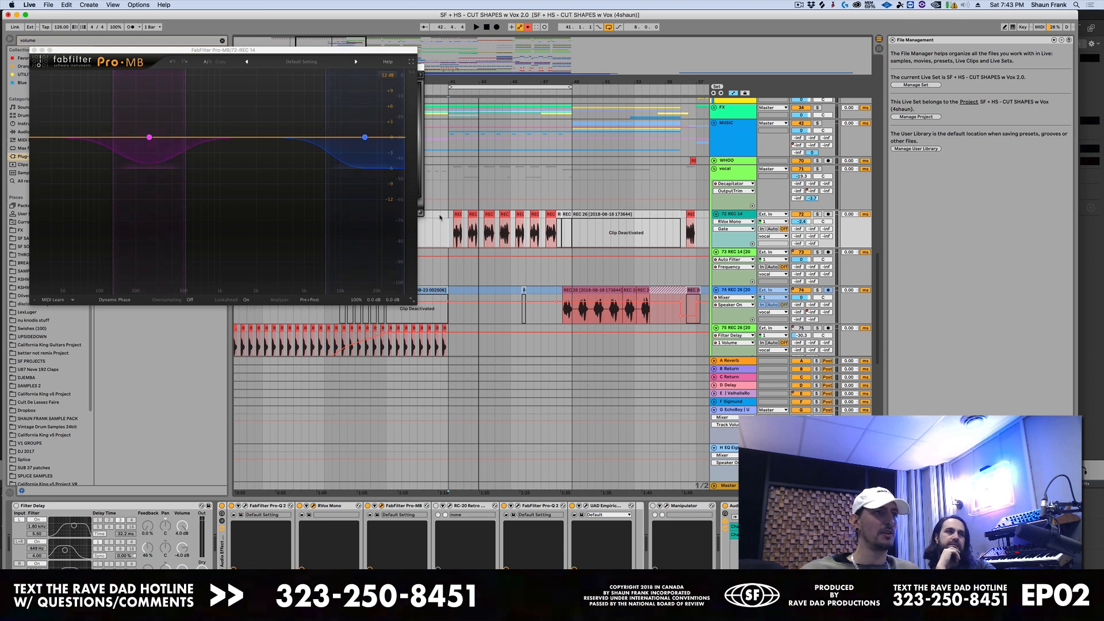
pyautogui.click(120, 76)
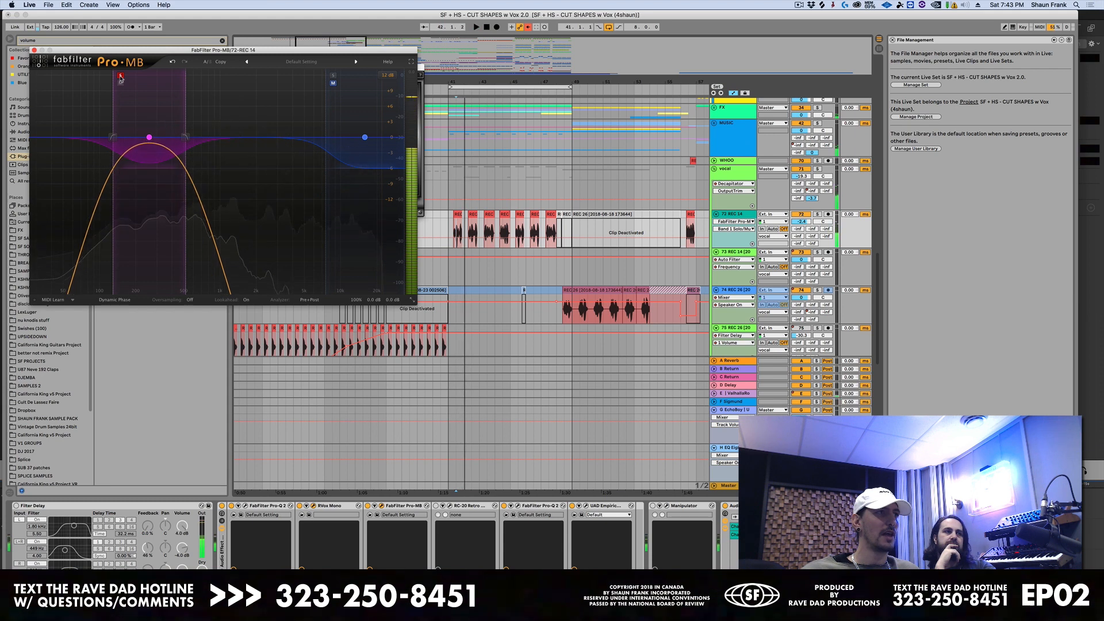
pyautogui.click(121, 76)
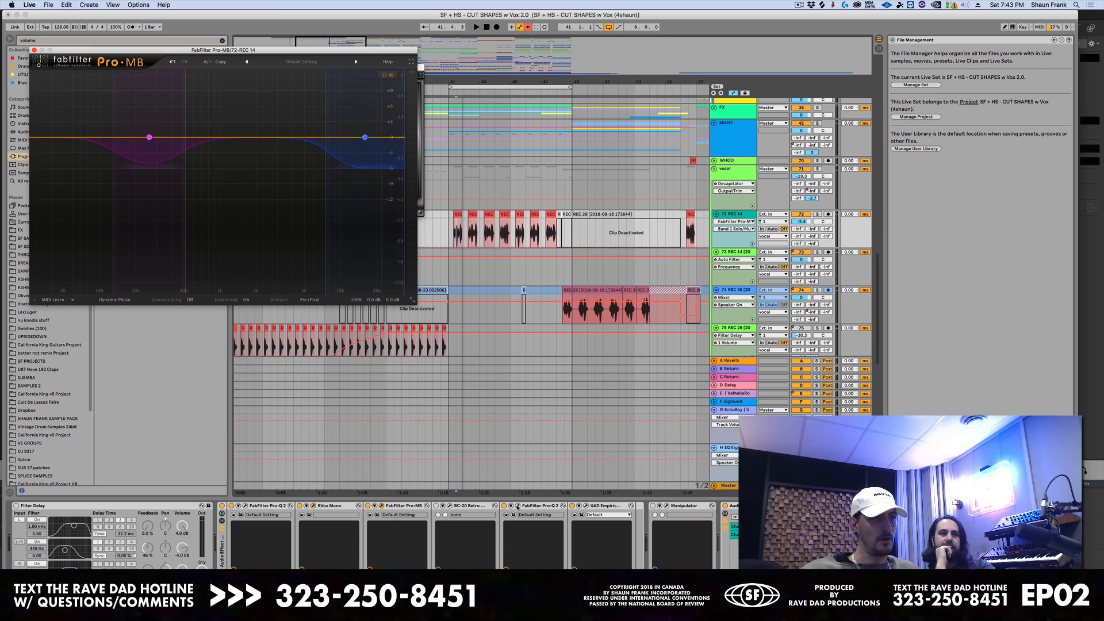
# - Examine the second Pro-Q 2 and the UAD Distressor on track 72 REC 14, leaving only the Distressor window open below the vocal clips
pyautogui.click(517, 506)
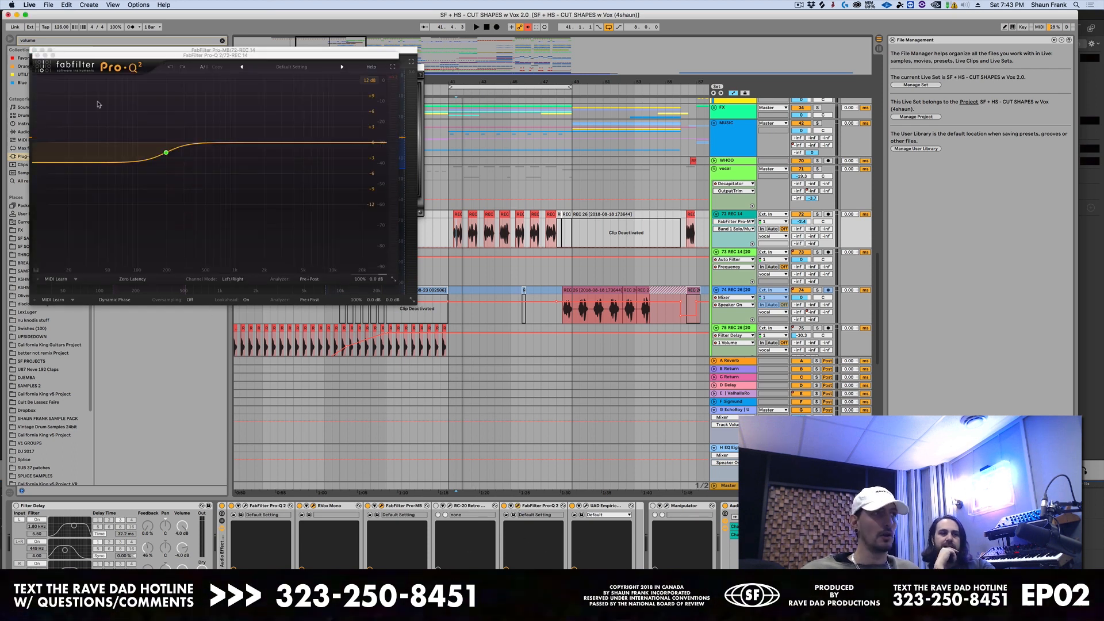
pyautogui.click(585, 506)
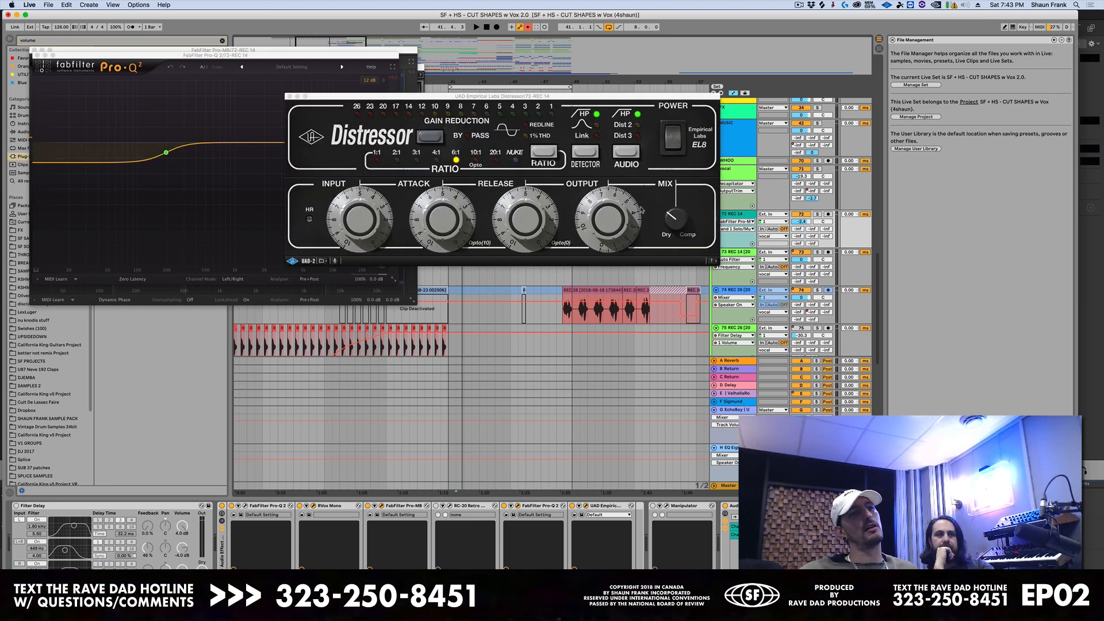
pyautogui.moveTo(411, 97); pyautogui.dragTo(347, 116)
pyautogui.click(37, 56)
pyautogui.click(34, 50)
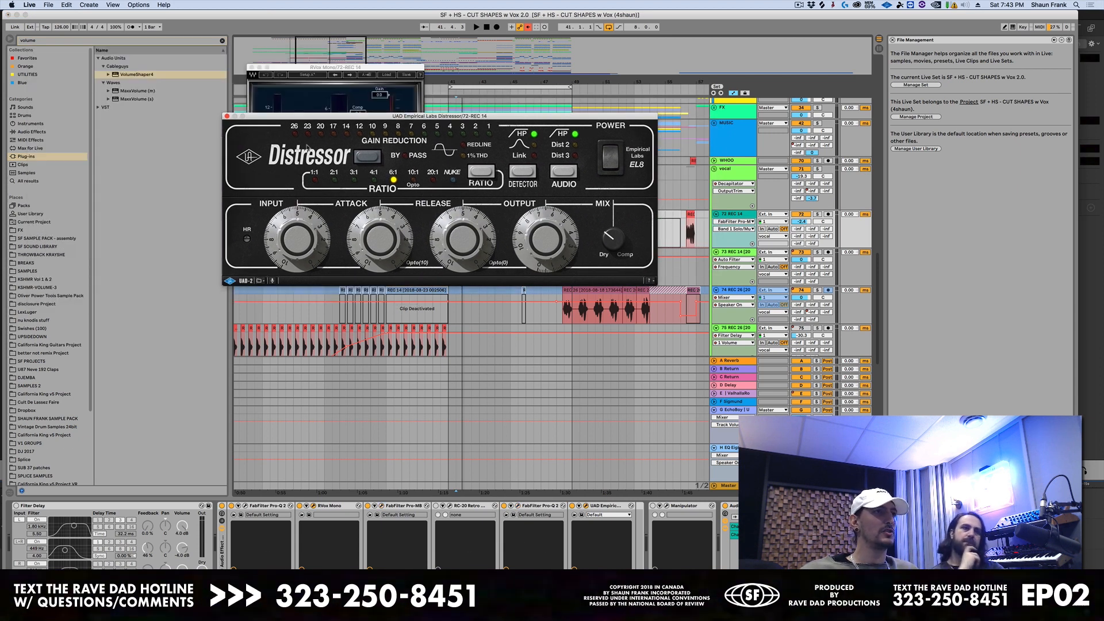
pyautogui.click(250, 68)
pyautogui.moveTo(312, 121); pyautogui.dragTo(319, 266)
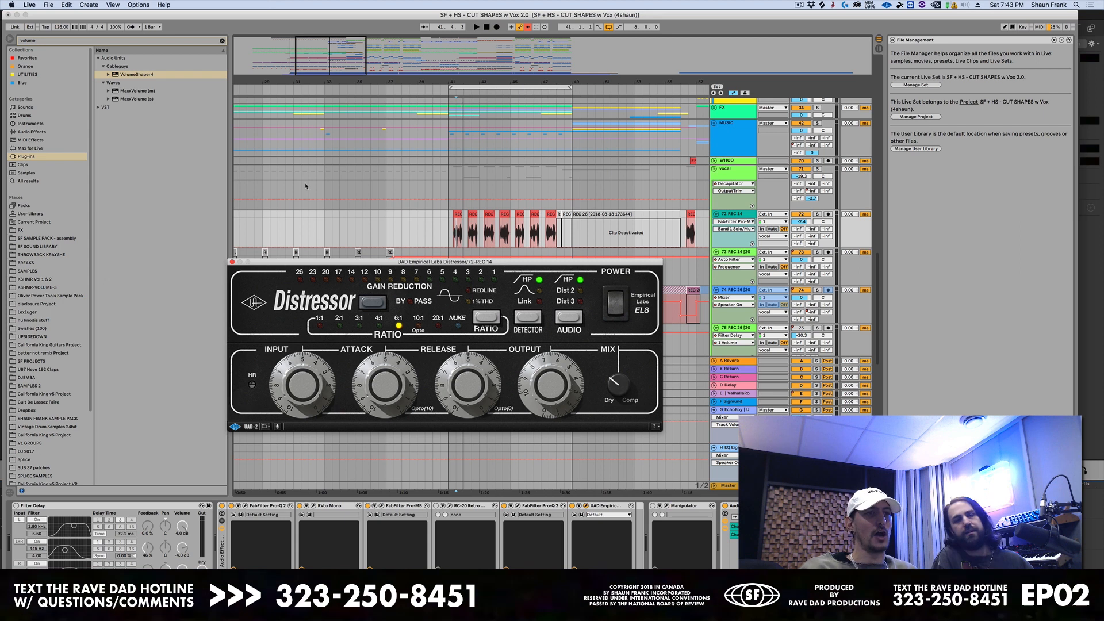
# - Solo track 72 REC 14 and play its vocal clips from bar 41
pyautogui.click(459, 237)
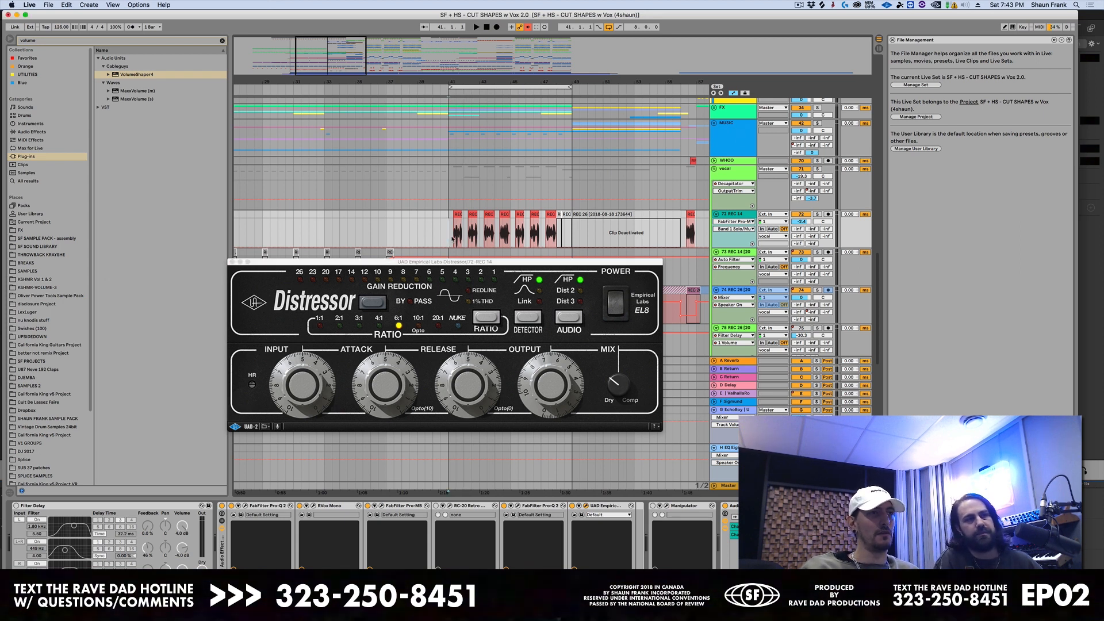
pyautogui.click(817, 214)
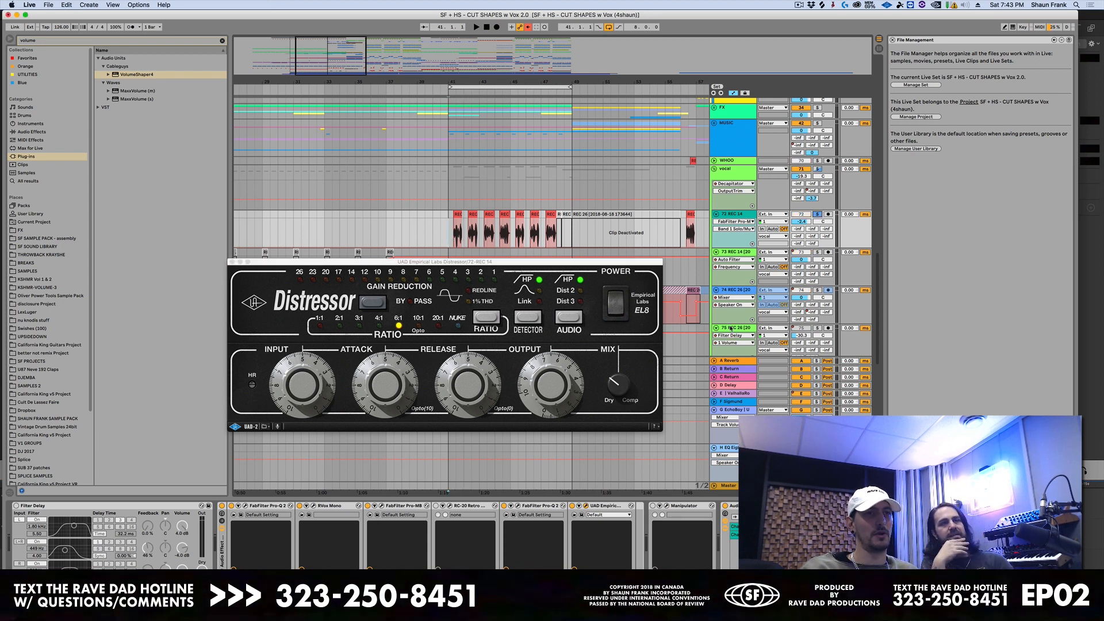
pyautogui.press('space')
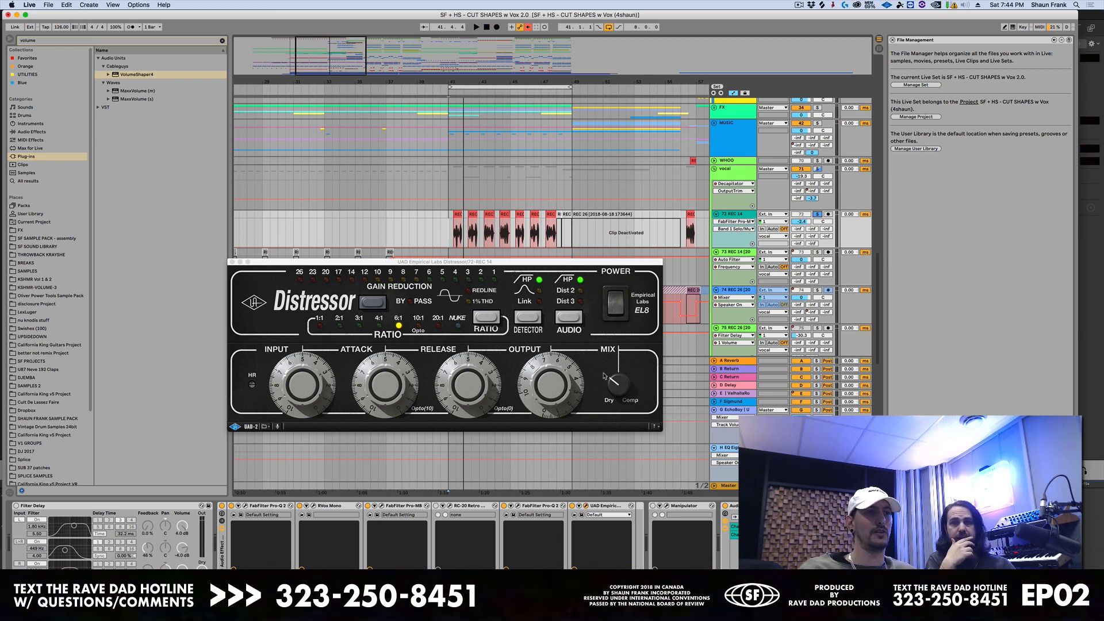
# - Audition the vocal with the Distressor's Mix raised toward Comp, and turn the Mix back toward Dry
pyautogui.moveTo(621, 390); pyautogui.dragTo(630, 88)
pyautogui.press('space')
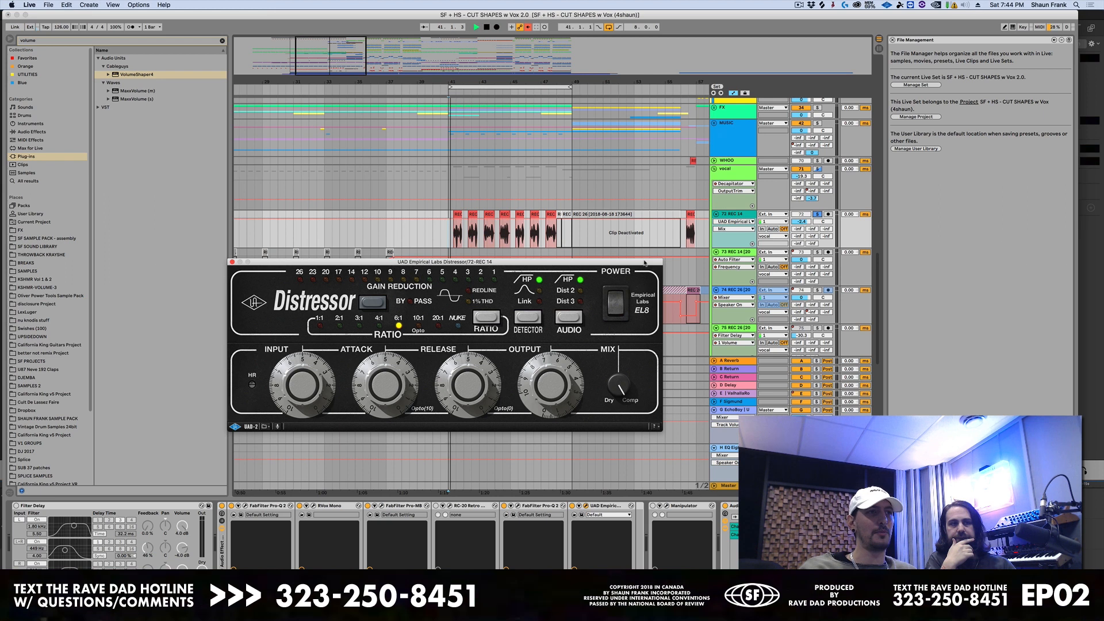
pyautogui.press('space')
pyautogui.moveTo(618, 386); pyautogui.dragTo(626, 469)
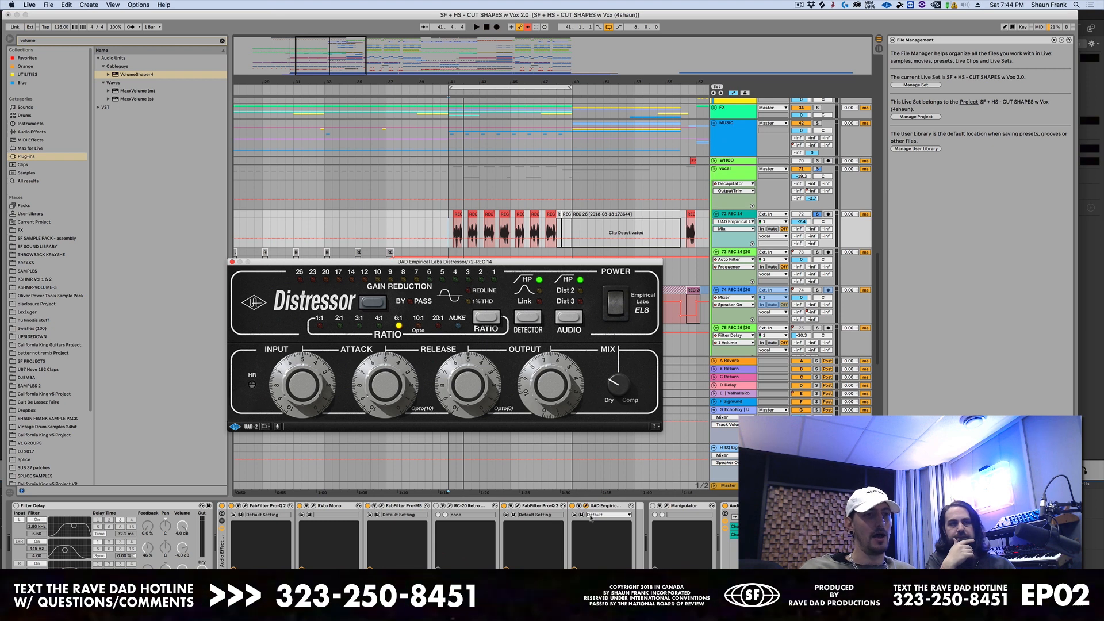
# - Inspect the two chains of the Audio Effect Rack and open the UAD Cooper Time Cube on the second chain
pyautogui.hscroll(6, 632, 534)
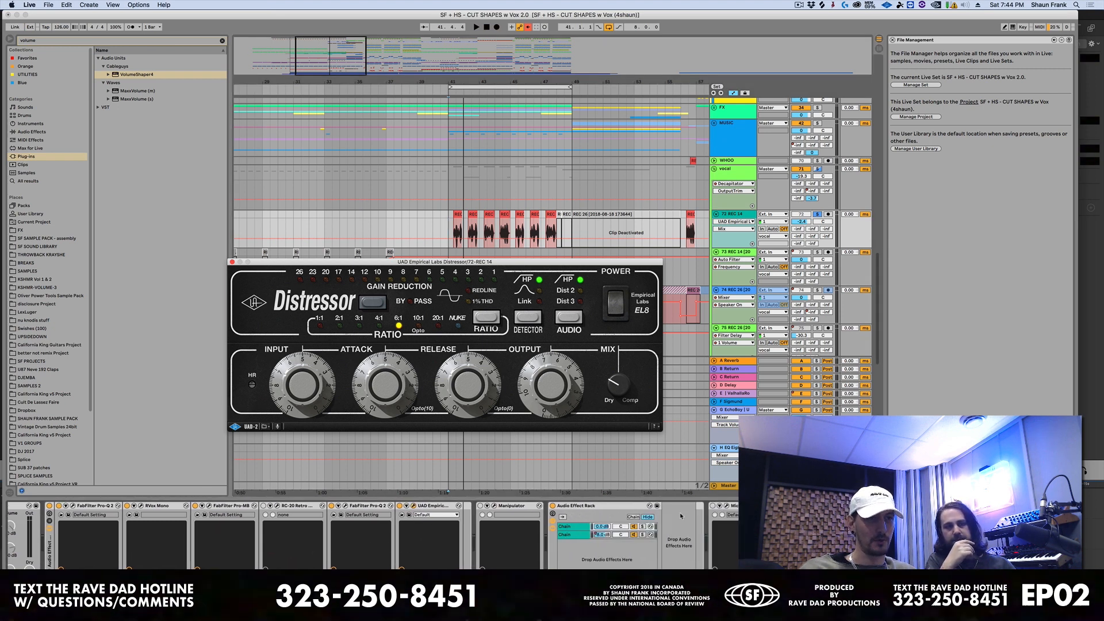
pyautogui.click(569, 526)
pyautogui.click(570, 535)
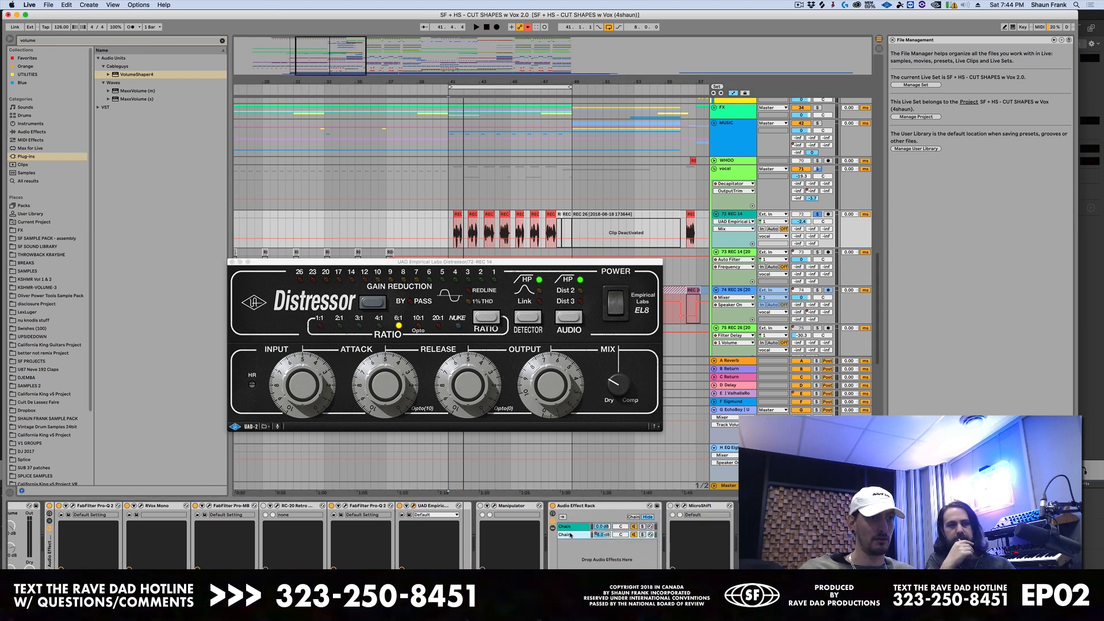
pyautogui.hscroll(2, 573, 536)
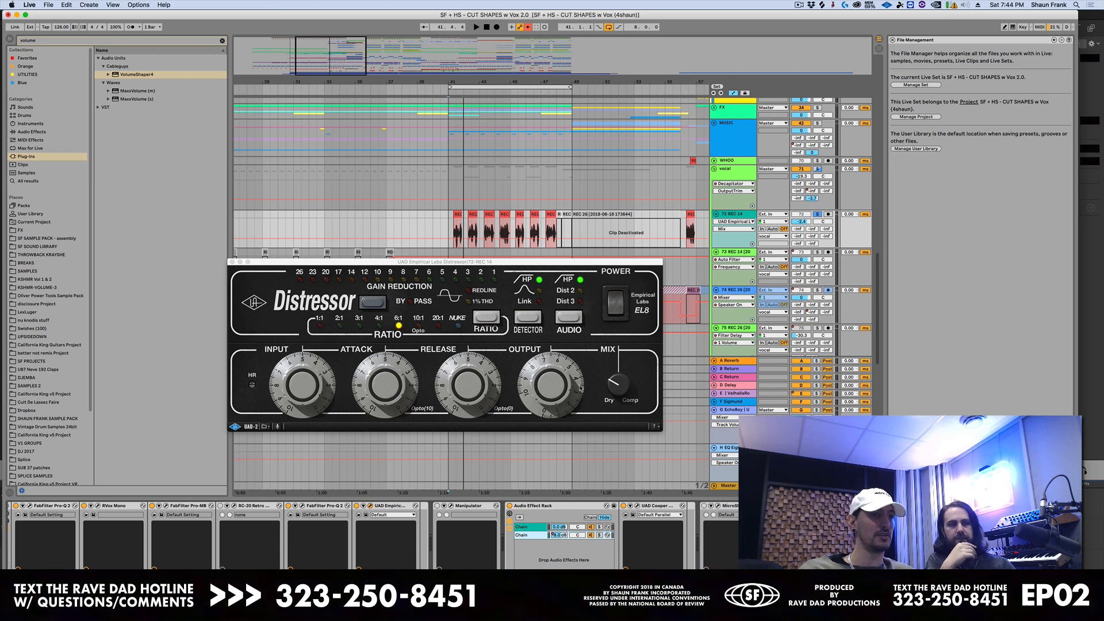
pyautogui.click(623, 495)
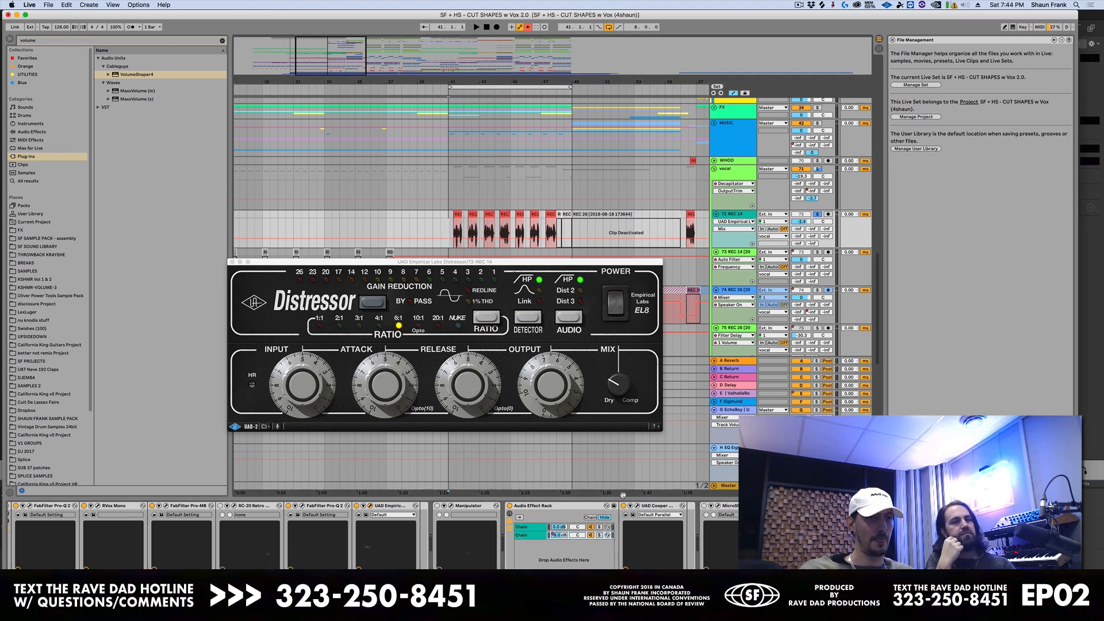
pyautogui.click(637, 508)
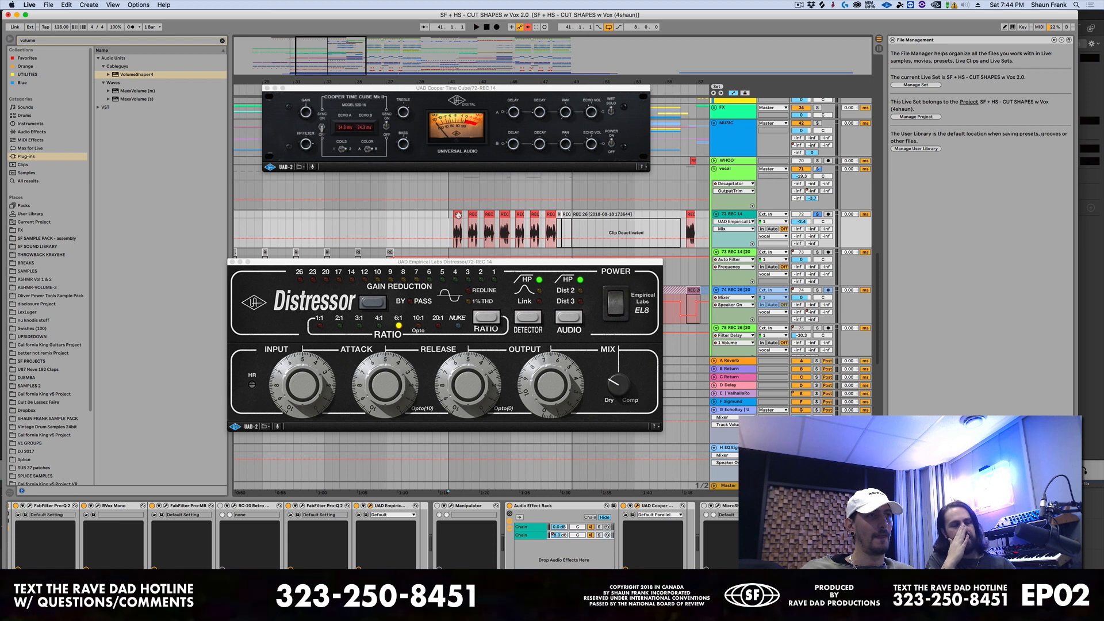
# - Play the soloed vocal to compare it with the Cooper Time Cube switched off and on
pyautogui.press('space')
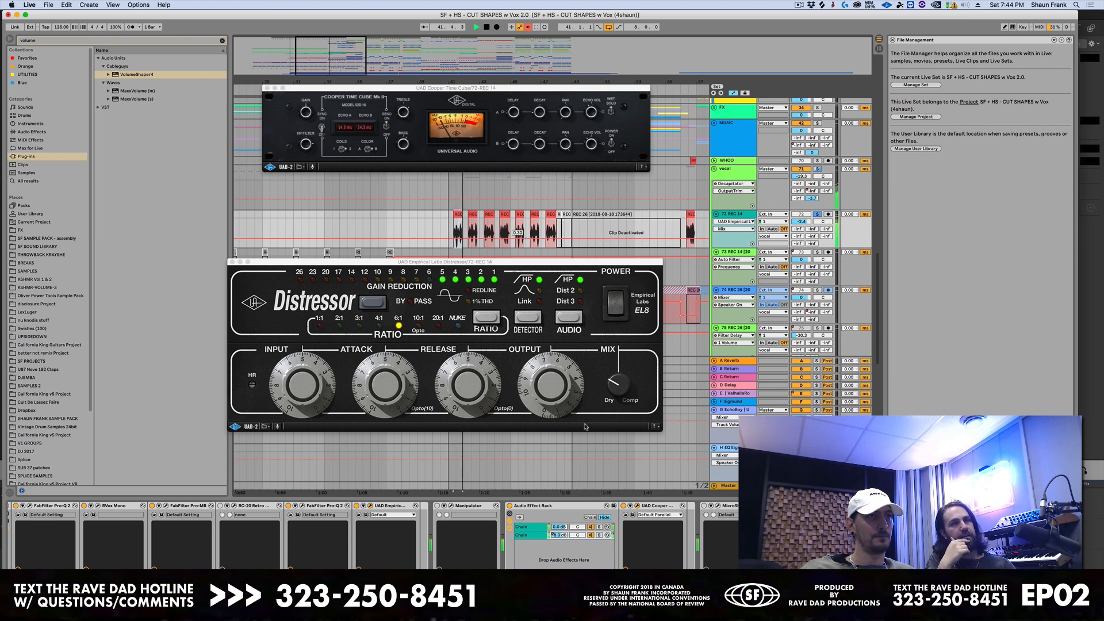
pyautogui.press('space')
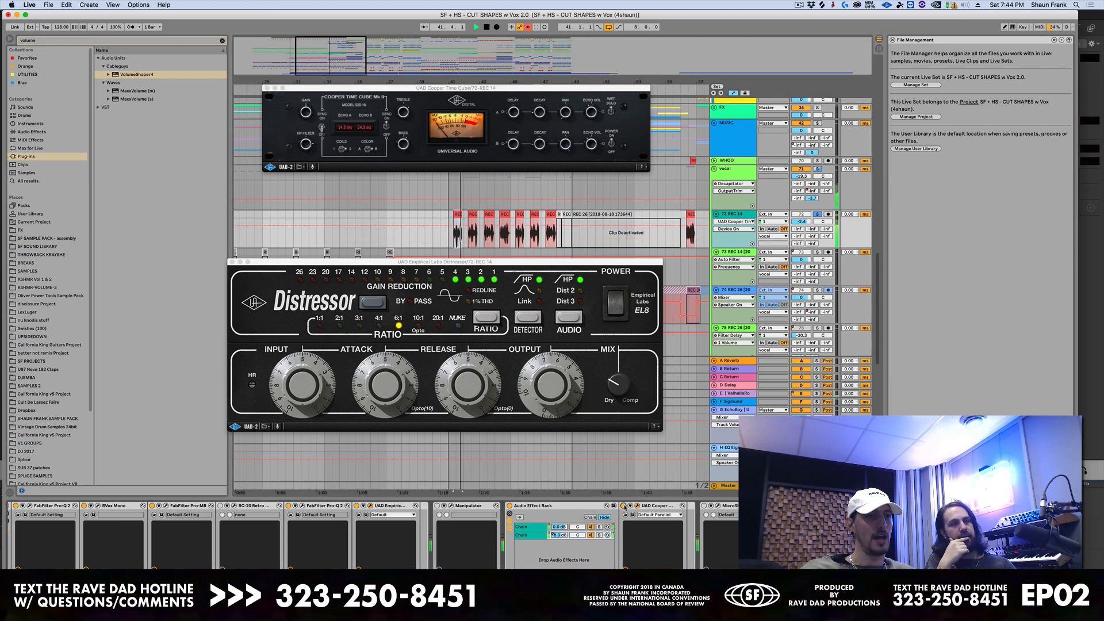
pyautogui.press('space')
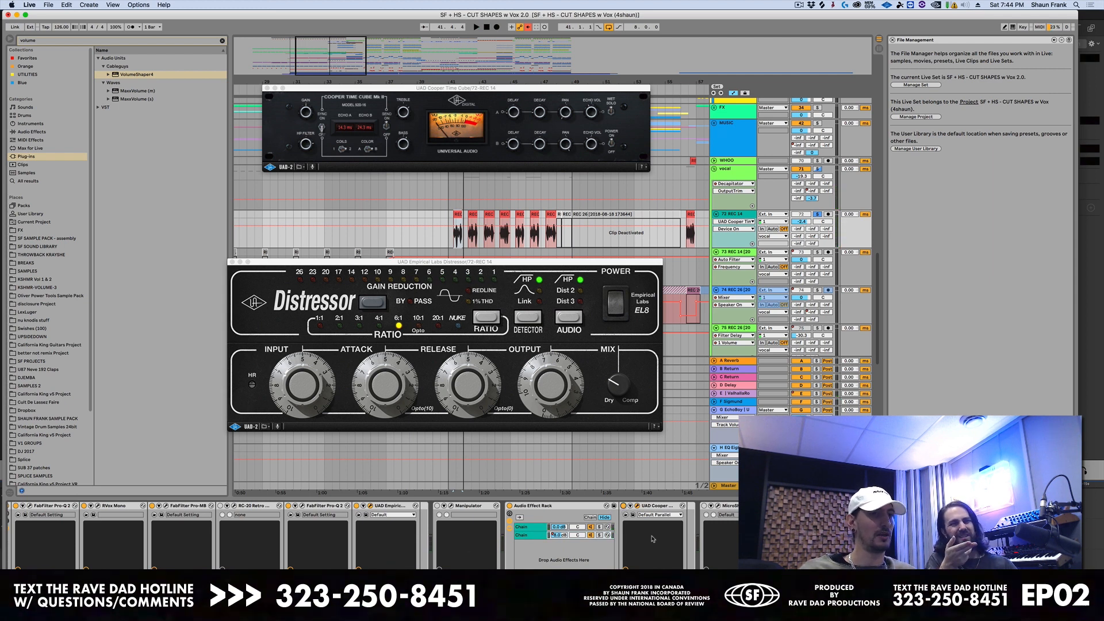
# - Audition the Audio Effect Rack's second chain soloed, take it off solo, and play the vocal with both chains
pyautogui.hscroll(2, 578, 541)
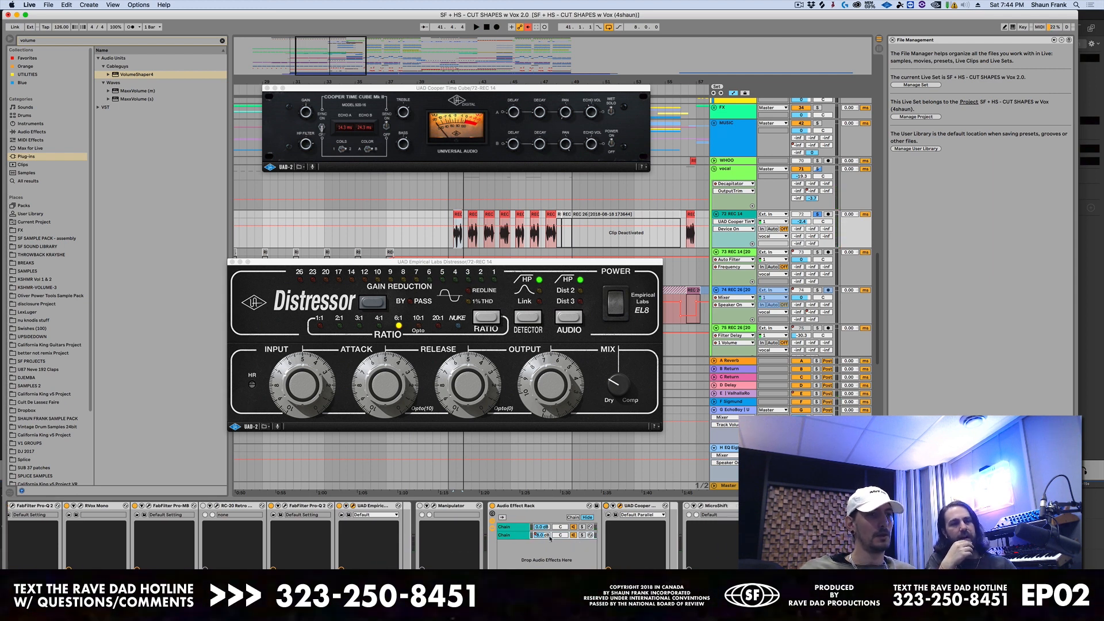
pyautogui.click(582, 535)
pyautogui.press('space')
pyautogui.click(540, 535)
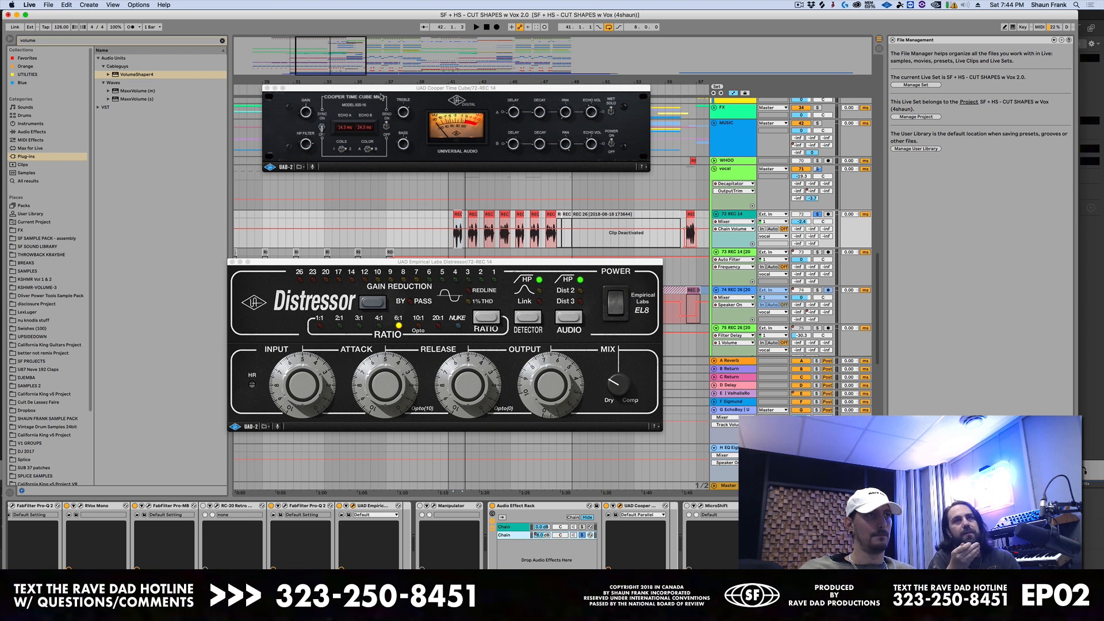
pyautogui.moveTo(381, 89); pyautogui.dragTo(379, 178)
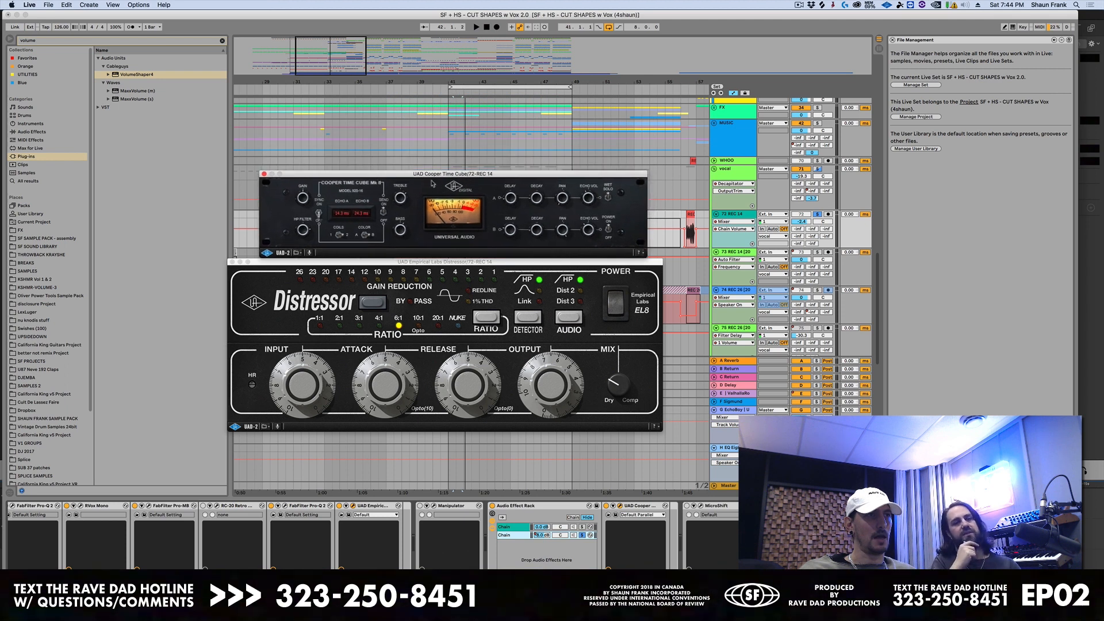
pyautogui.press('space')
pyautogui.press('space')
pyautogui.click(582, 535)
pyautogui.press('space')
pyautogui.press('space')
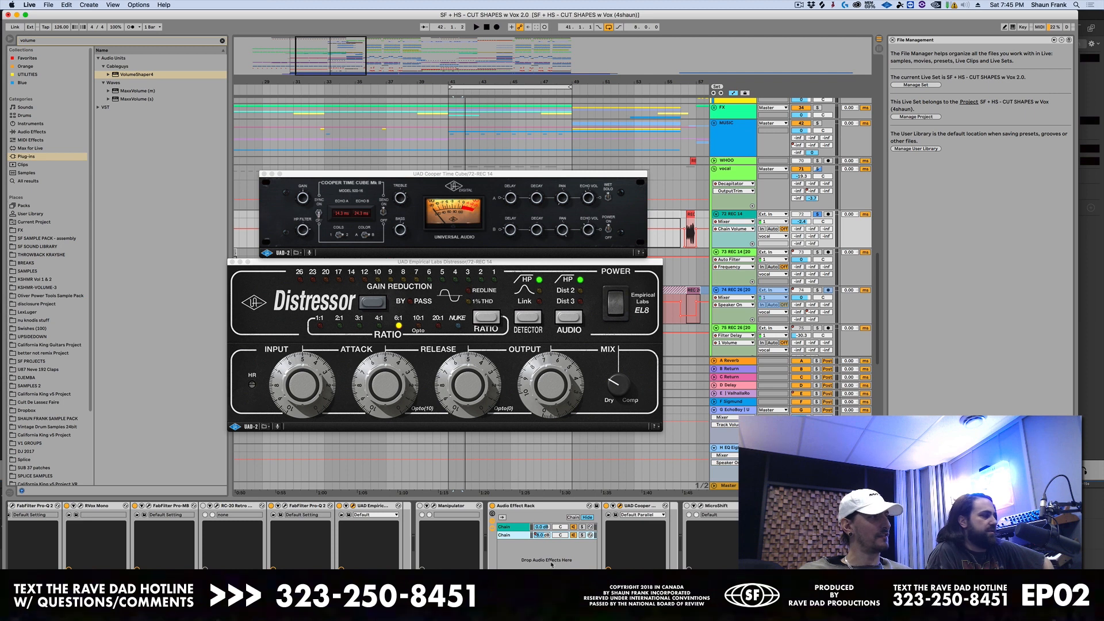
# - Check the Pro-Q 2 after MicroShift and the CLA Vocals plug-in on track 72 REC 14, and close all open plug-in windows
pyautogui.hscroll(3, 540, 558)
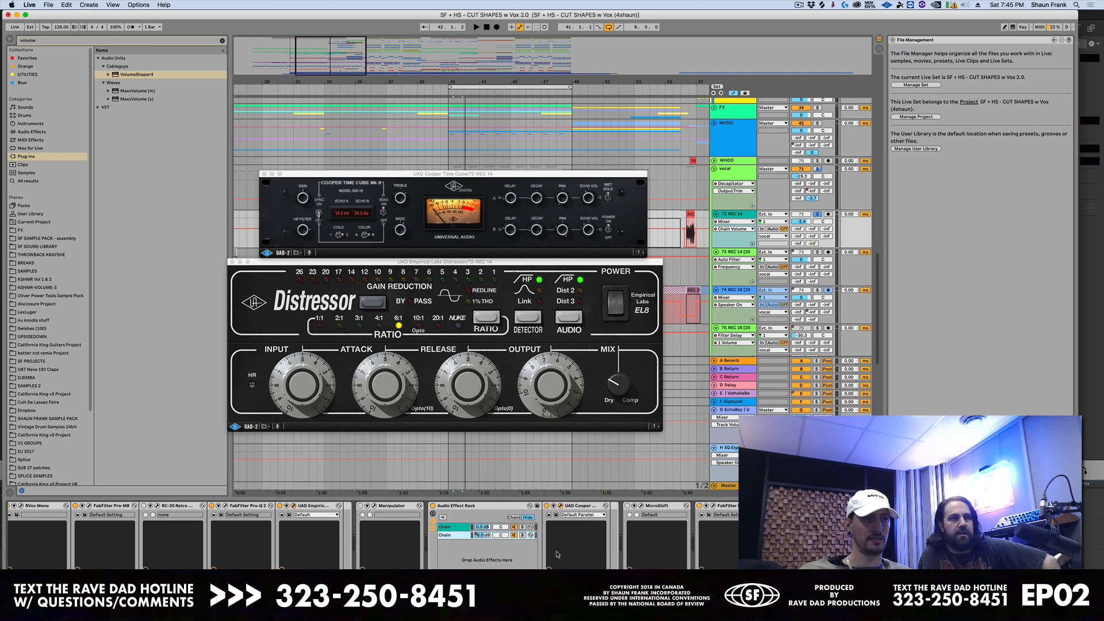
pyautogui.click(713, 508)
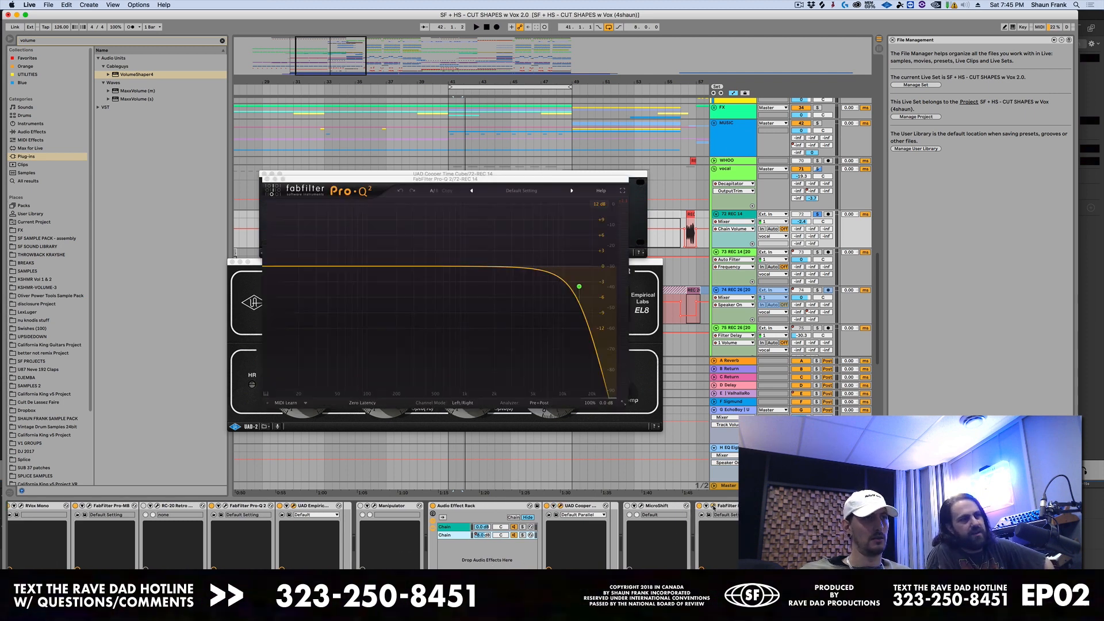
pyautogui.click(713, 507)
pyautogui.click(713, 507)
pyautogui.click(714, 507)
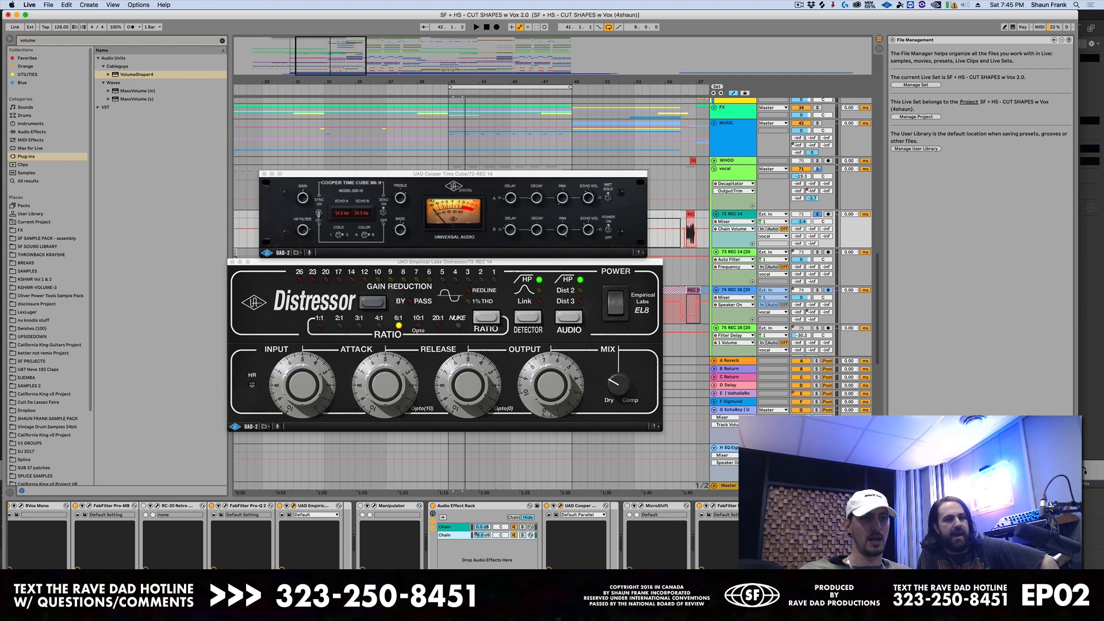
pyautogui.click(782, 506)
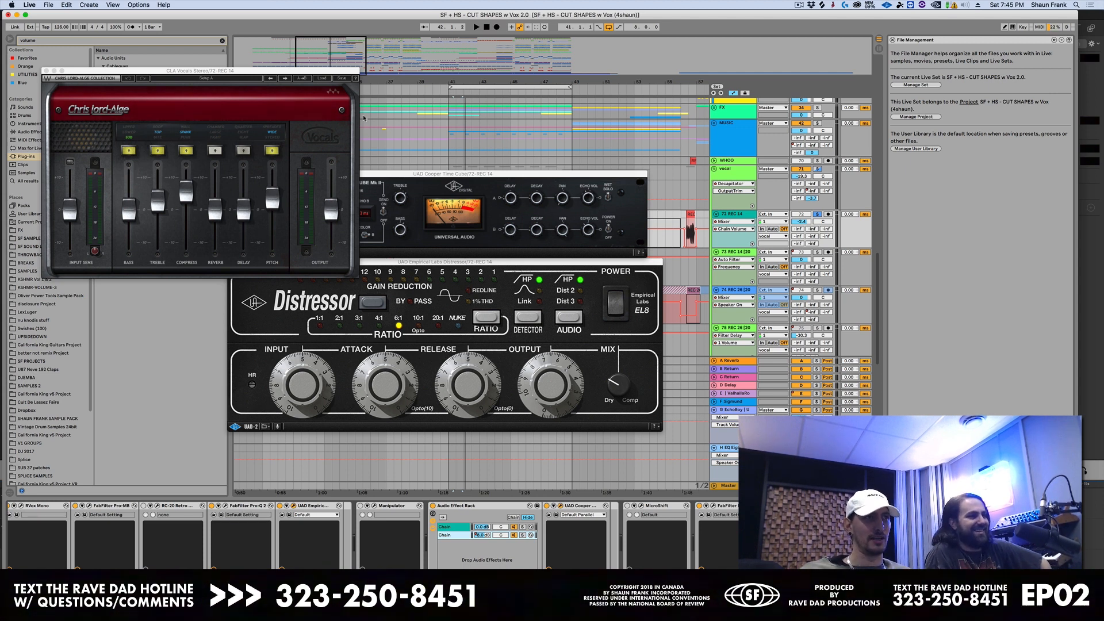
pyautogui.click(46, 71)
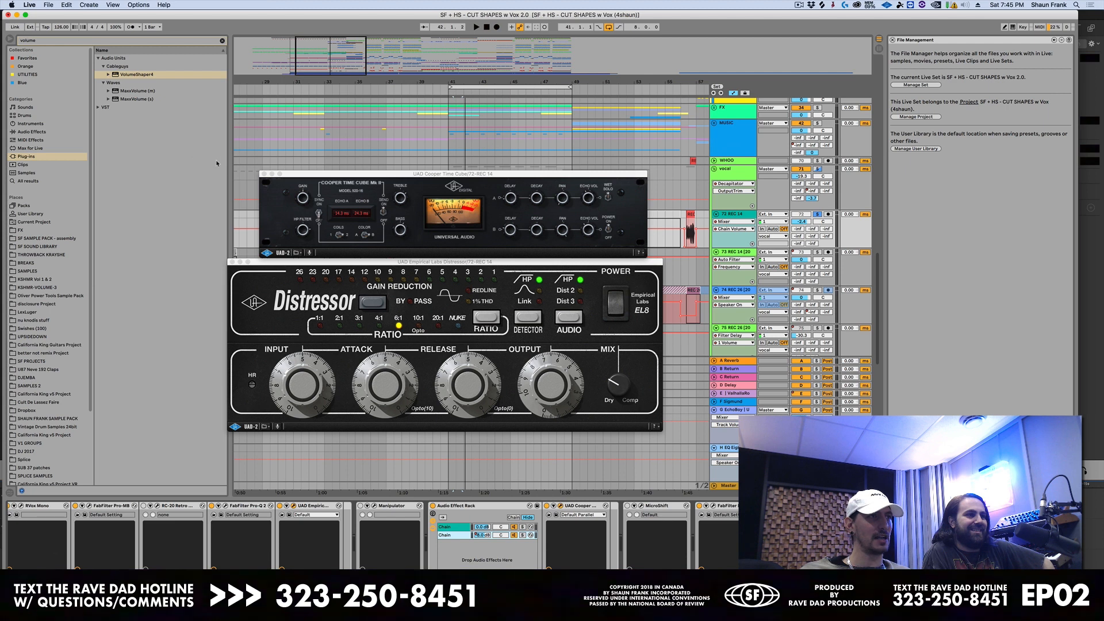
pyautogui.click(260, 173)
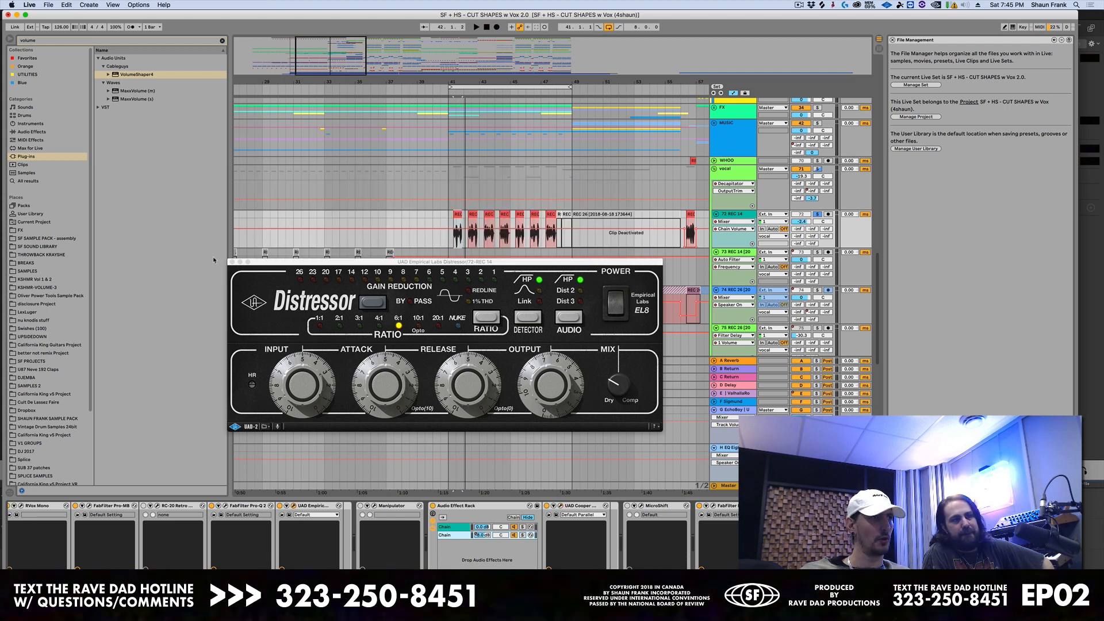
pyautogui.click(231, 262)
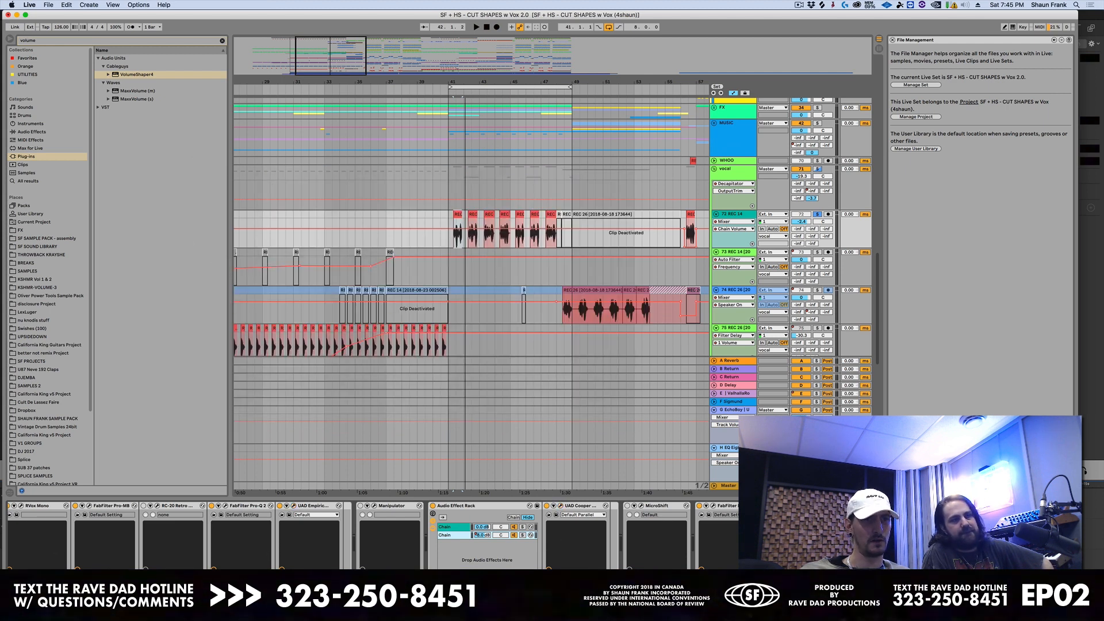
# - Re-enable the overridden automation and set the playback start at the vocal clip near bar 56 on track 72 REC 14
pyautogui.click(767, 506)
pyautogui.hscroll(5, 575, 259)
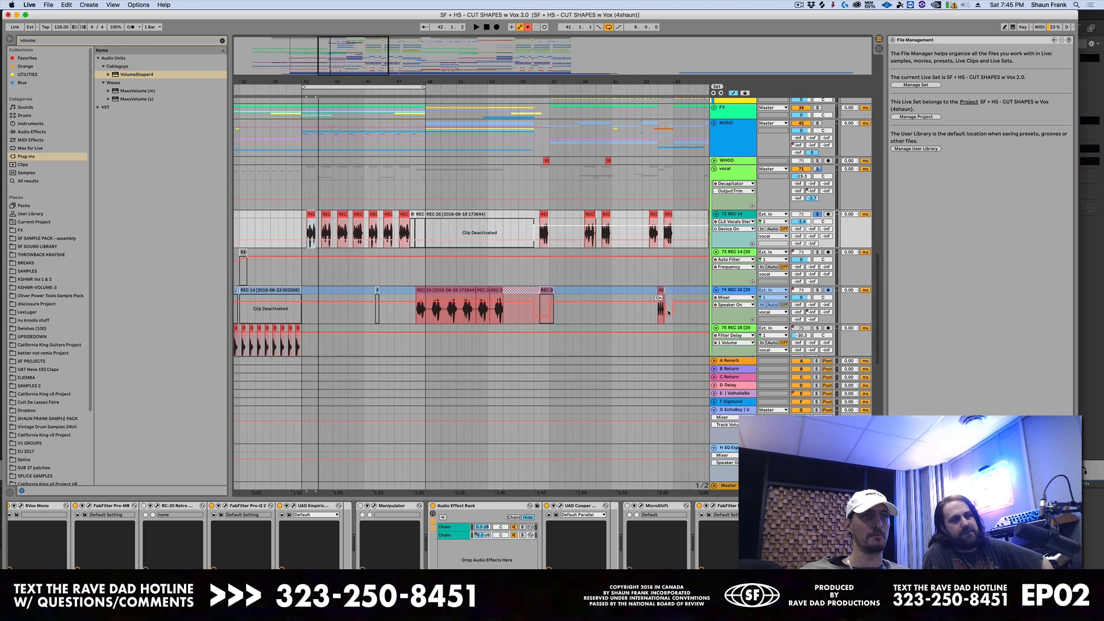
pyautogui.click(528, 27)
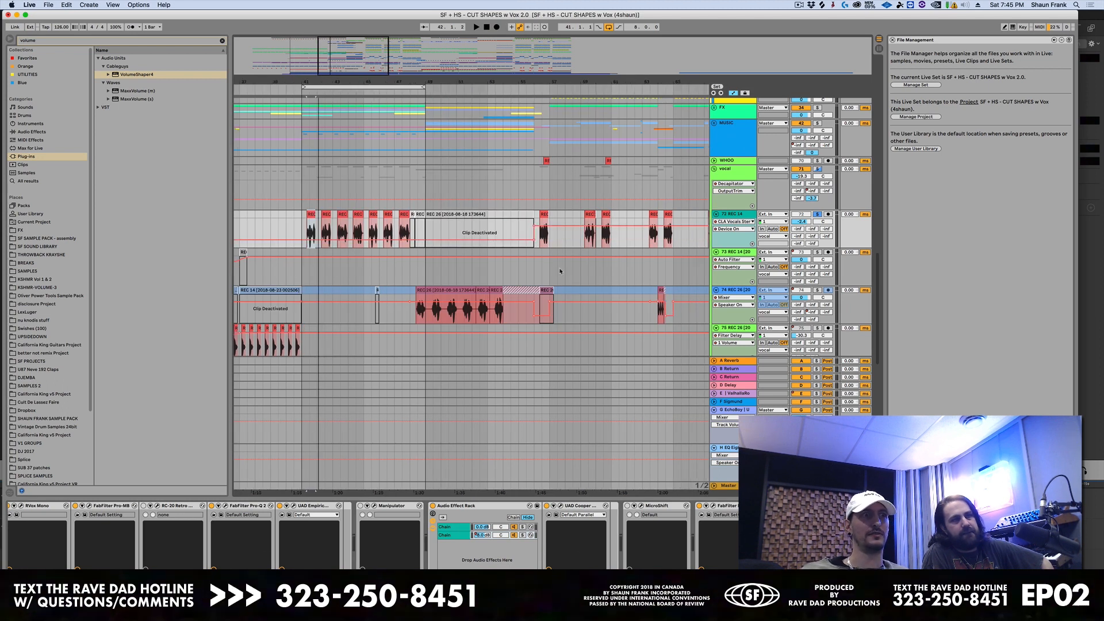
pyautogui.click(543, 239)
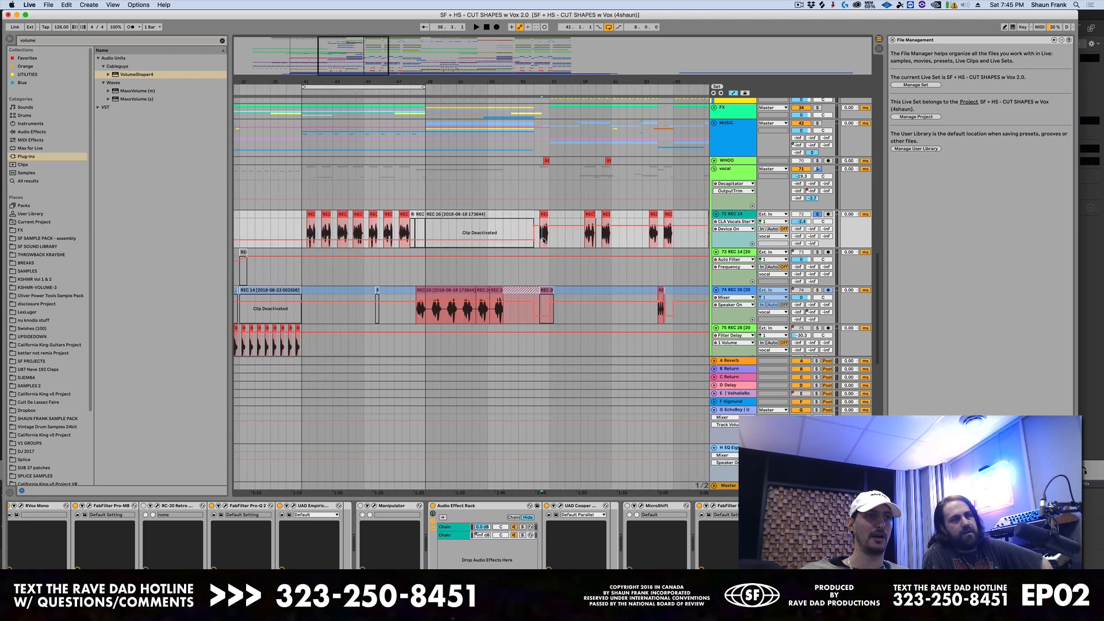
# - Play the soloed vocal on track 72 REC 14 from near bar 56, stop playback, and solo the vocal group instead
pyautogui.press('space')
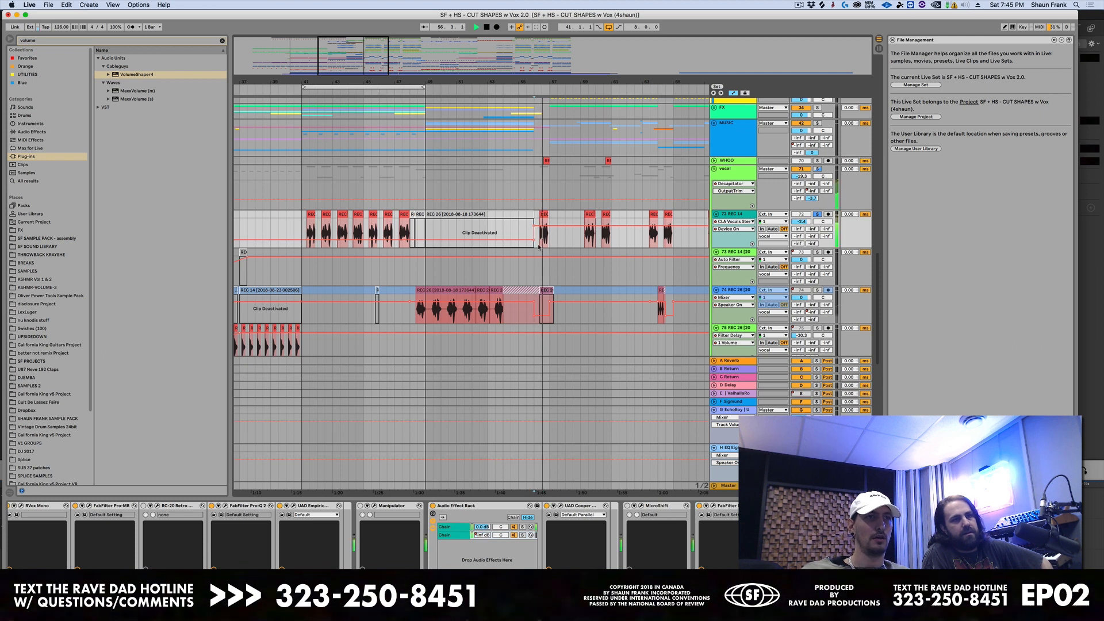
pyautogui.press('space')
pyautogui.click(818, 169)
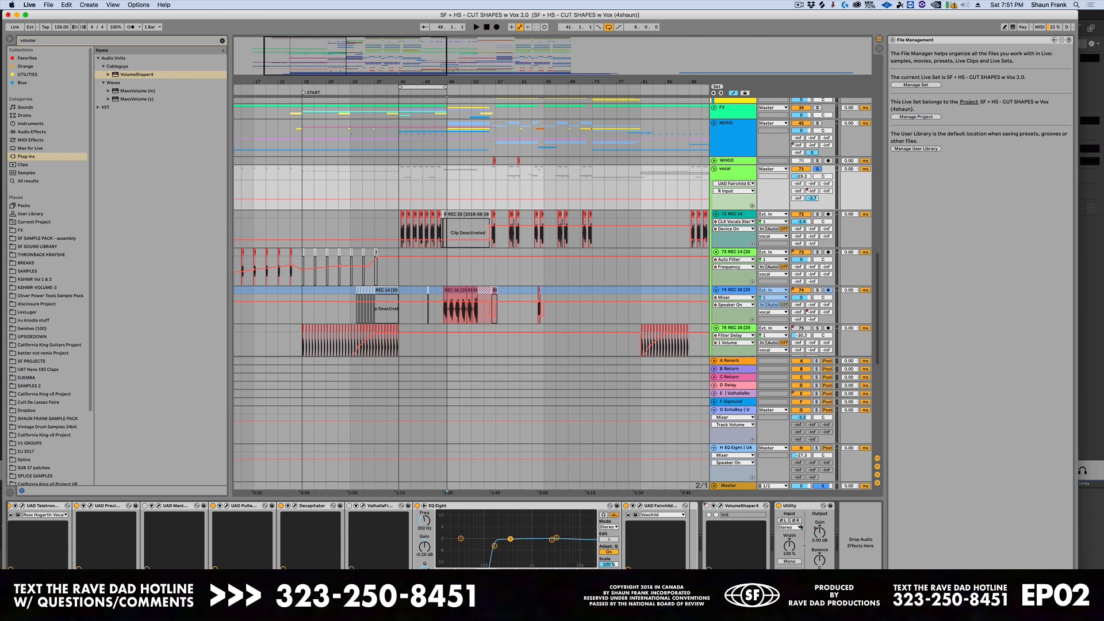
# - Show the vocal group's Utility Gain automation, try the Utility directly before the UAD Manley, and undo the move to view its automation again
pyautogui.click(819, 532)
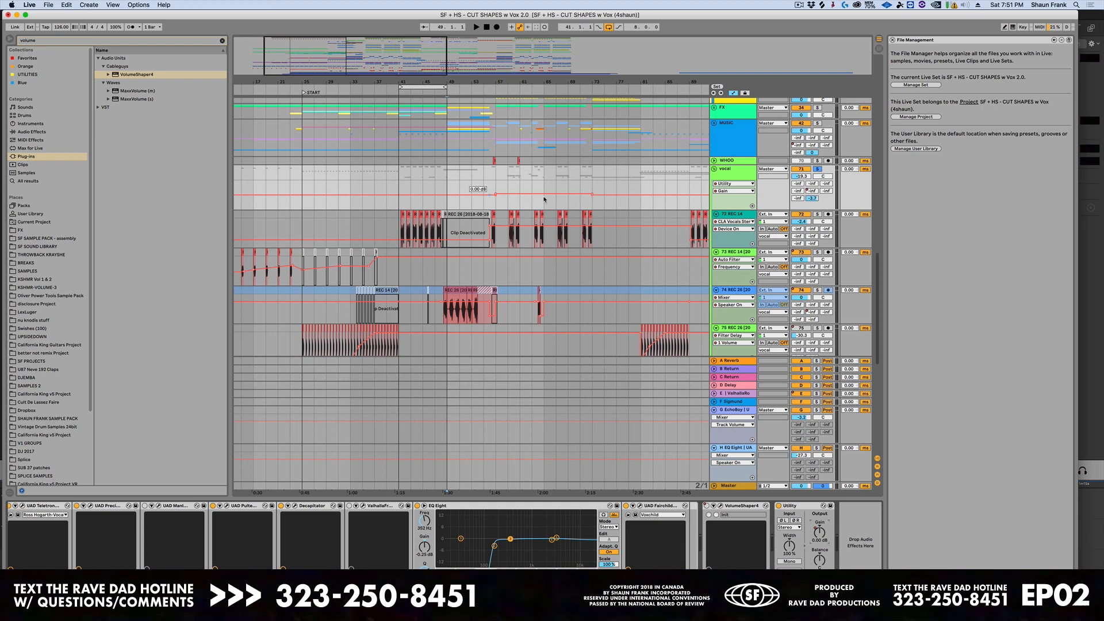
pyautogui.moveTo(804, 506); pyautogui.dragTo(173, 520)
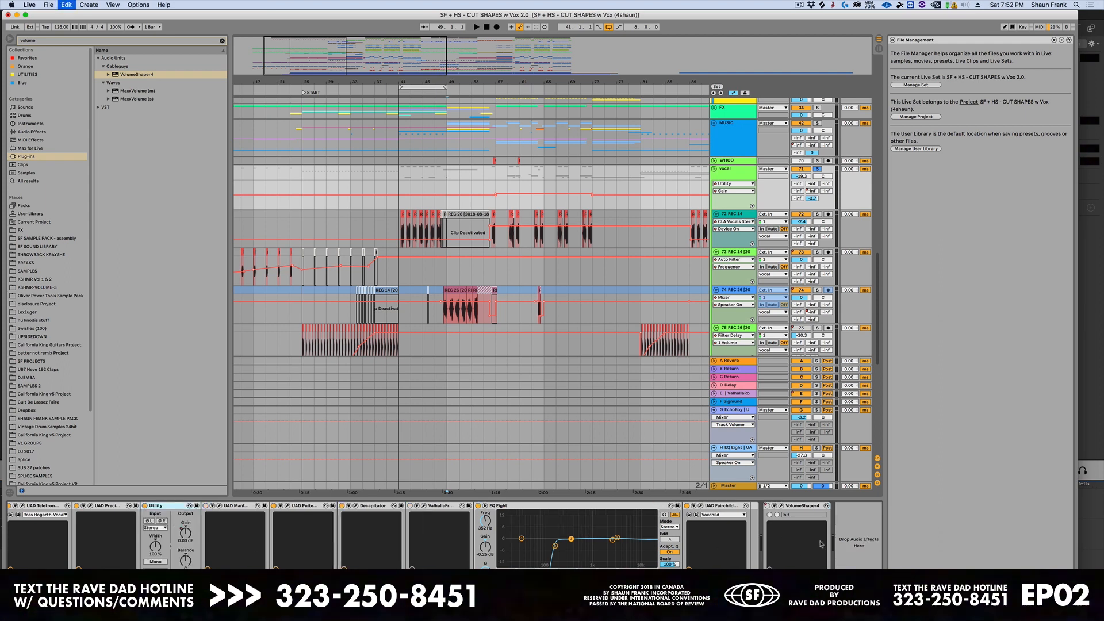
pyautogui.press('super+z')
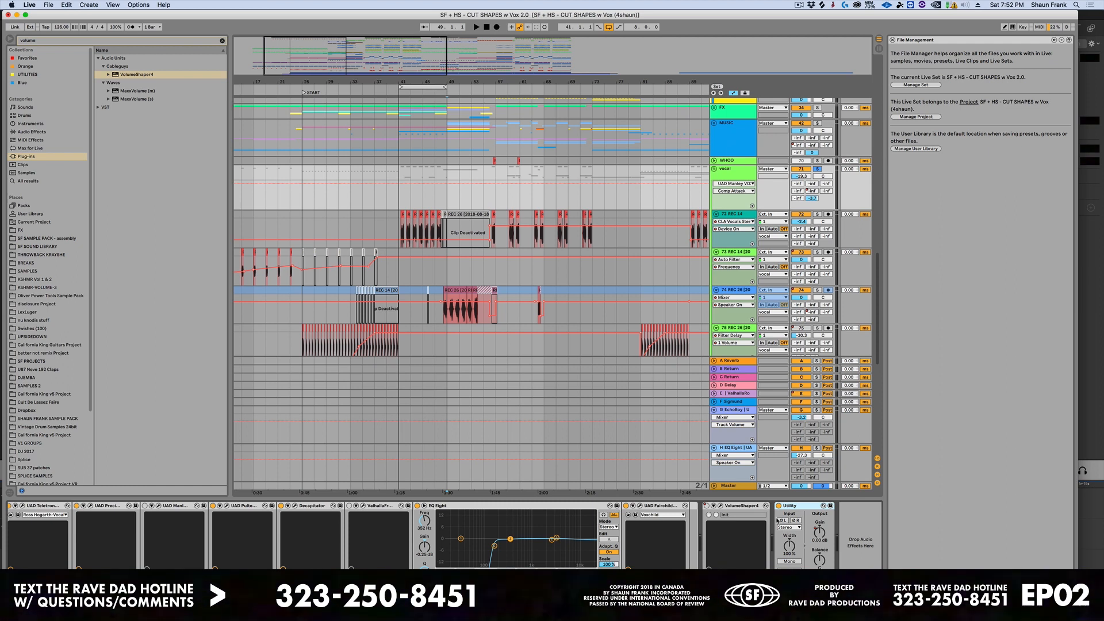
pyautogui.click(822, 535)
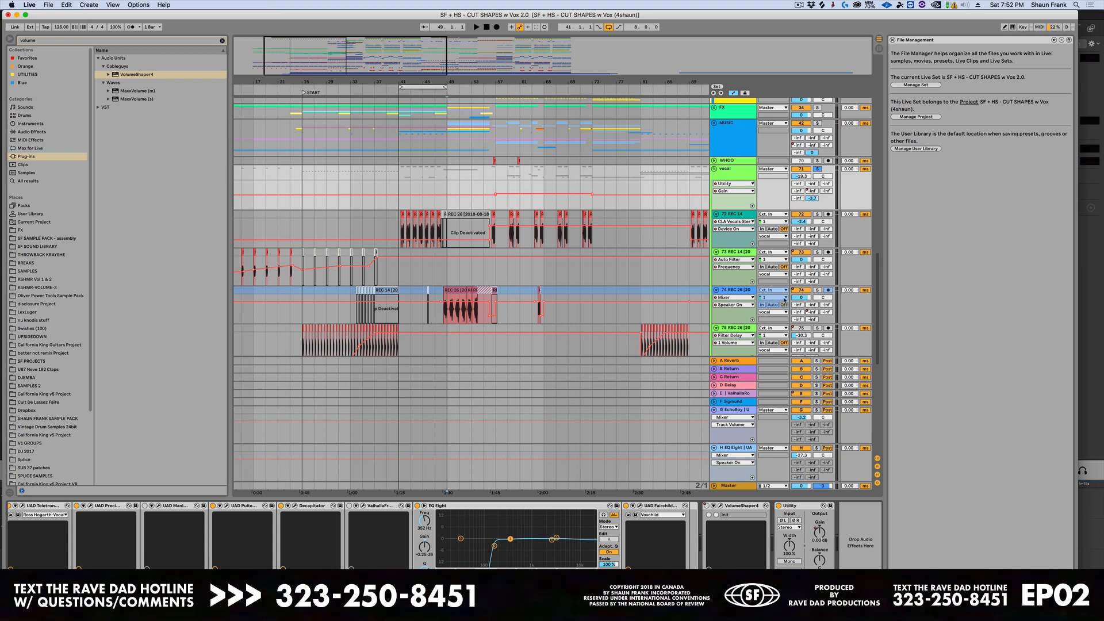